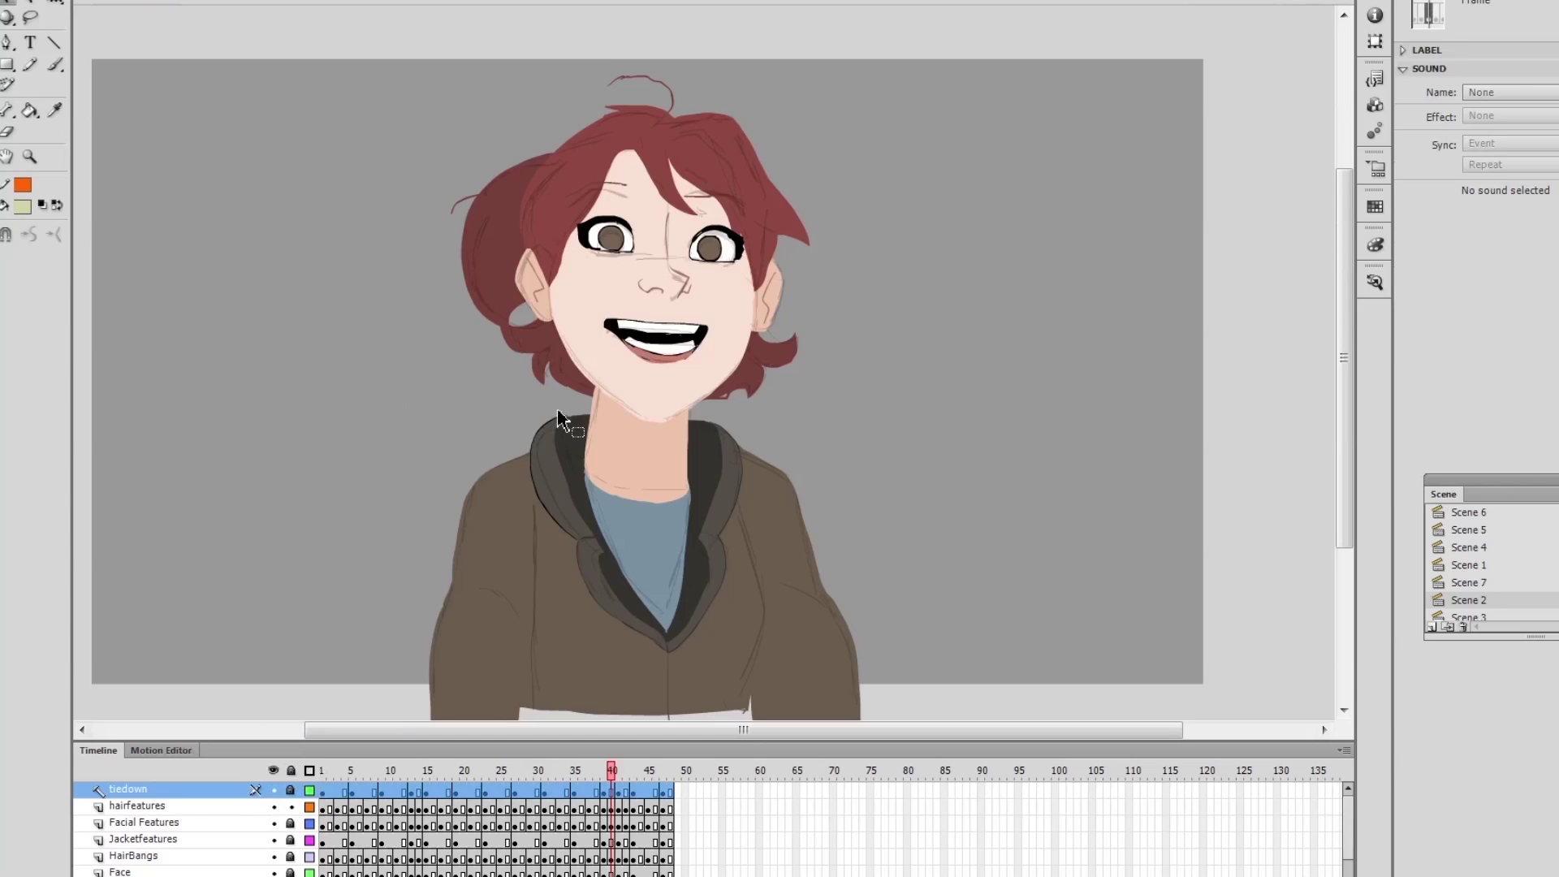
- Test the scene as a SWF movie, scale it with Show All, then close the player
left_click(267, 802)
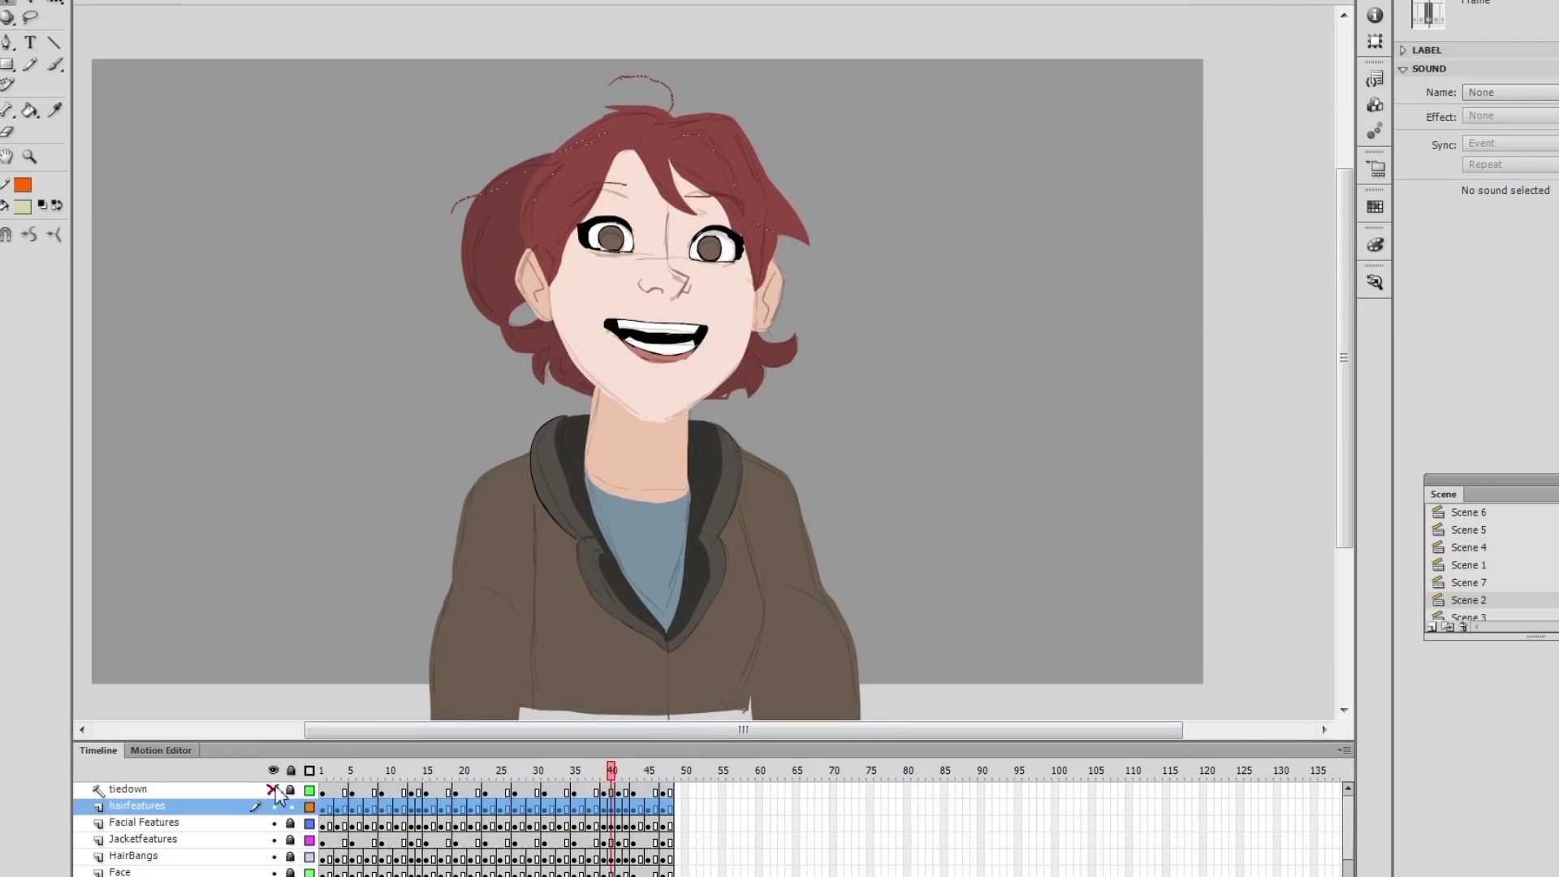
left_click(363, 606)
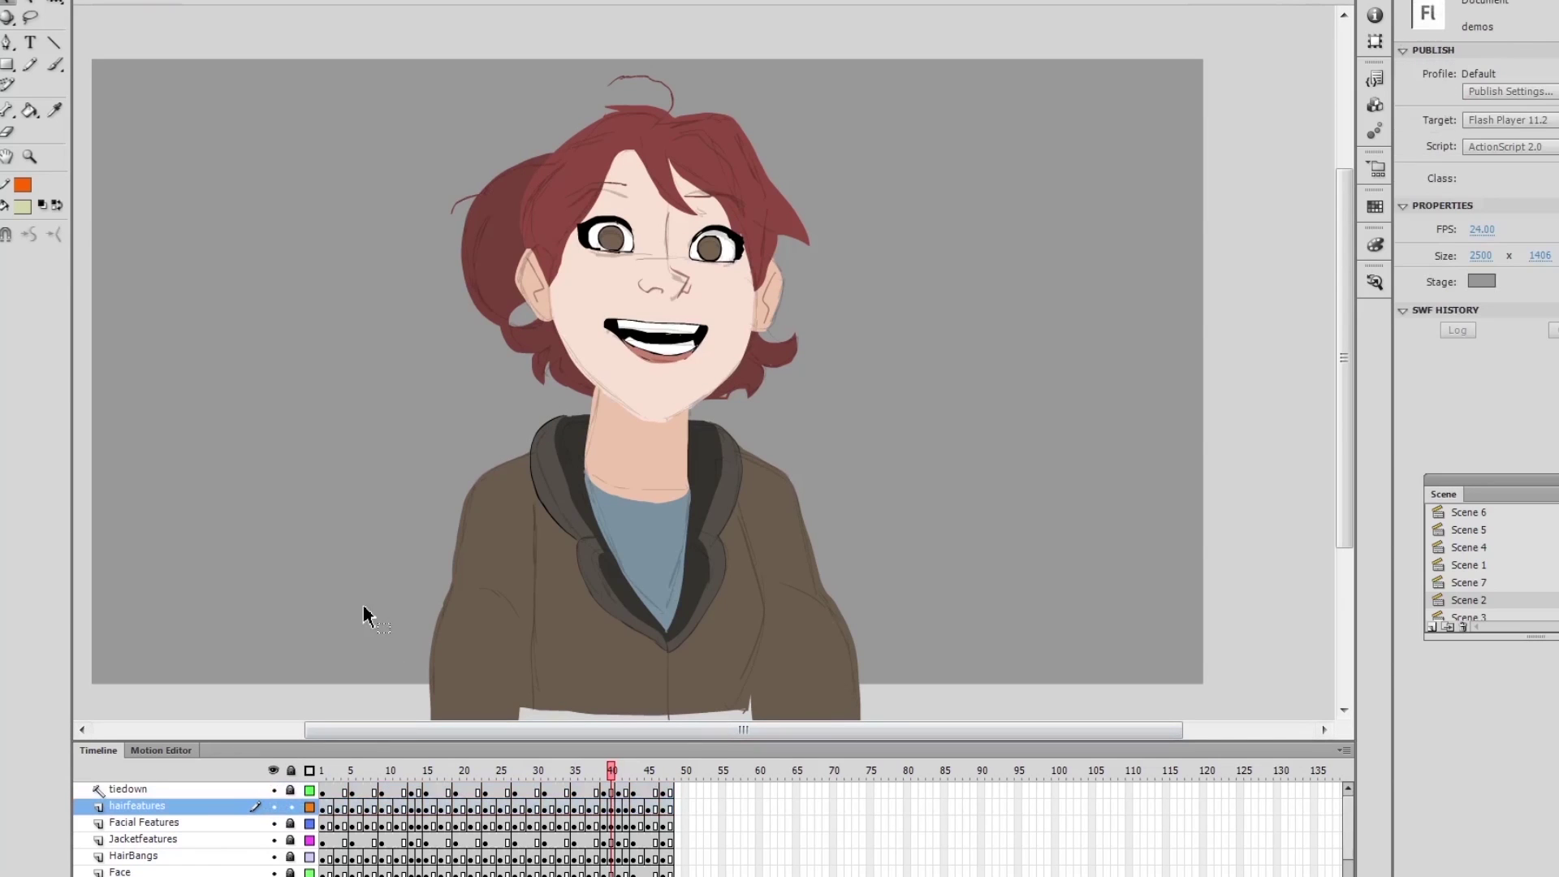
left_click(359, 0)
left_click(419, 121)
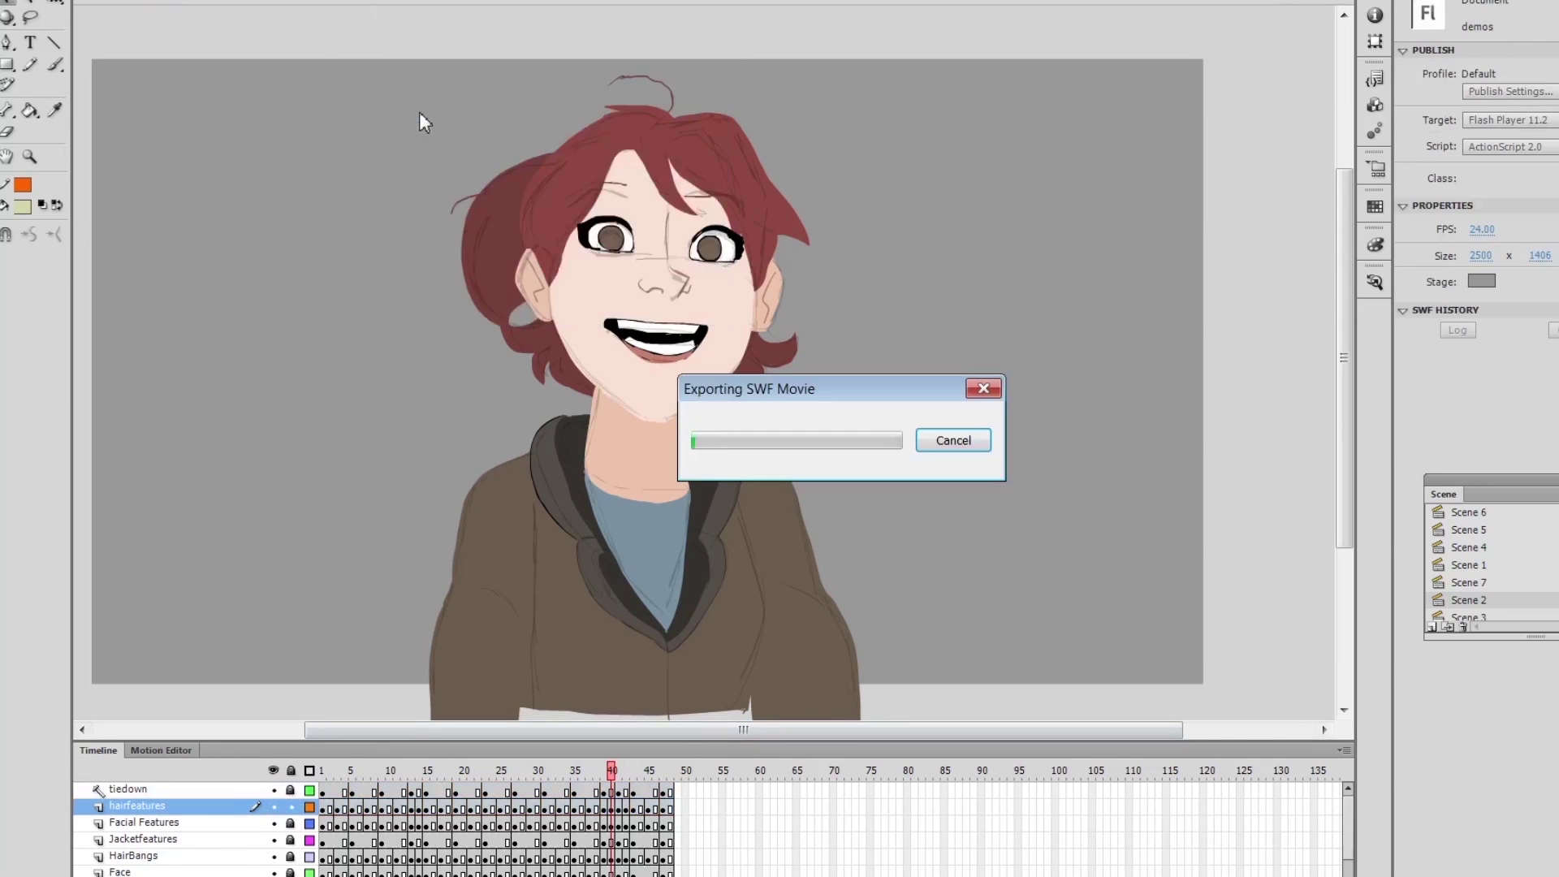
right_click(846, 236)
left_click(914, 317)
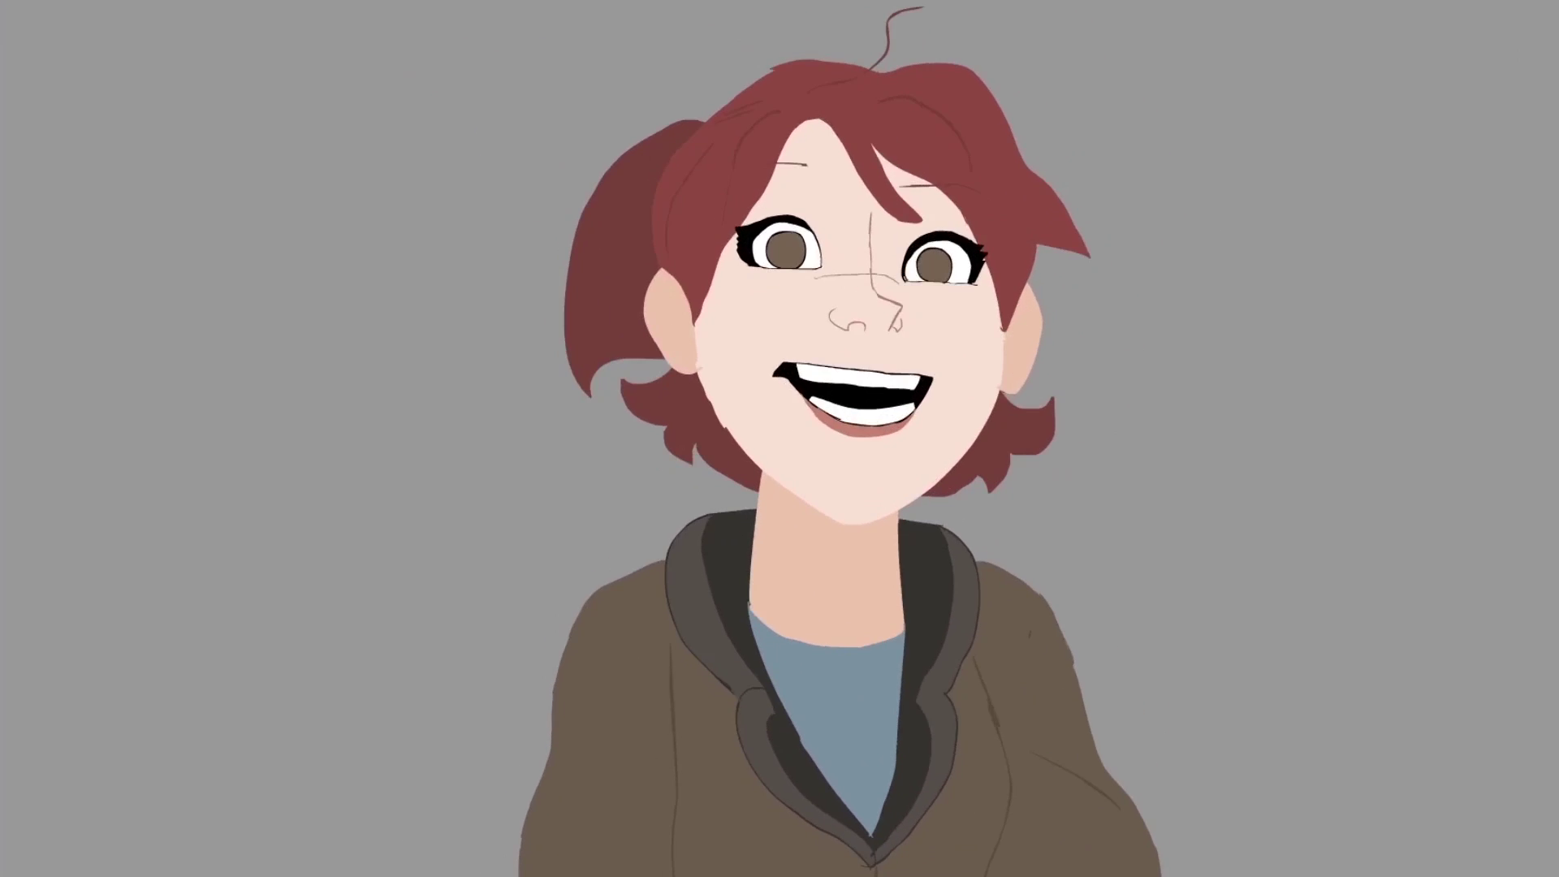
left_click(1556, 2)
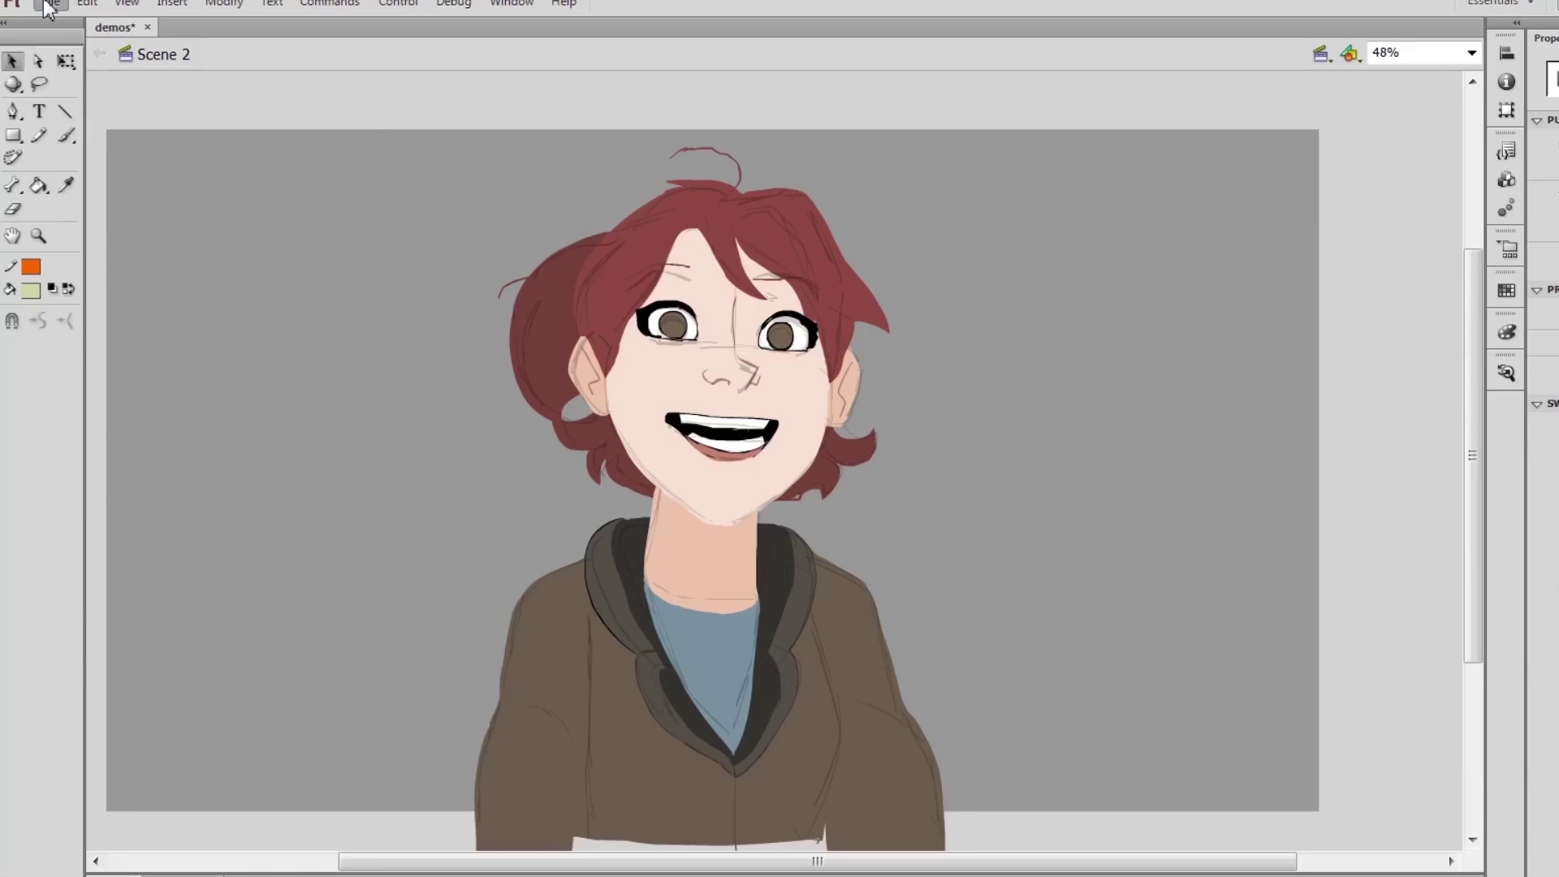
- Export the movie as a PNG Sequence named demos, showing the 2500 × 1406 Export PNG options
left_click(48, 4)
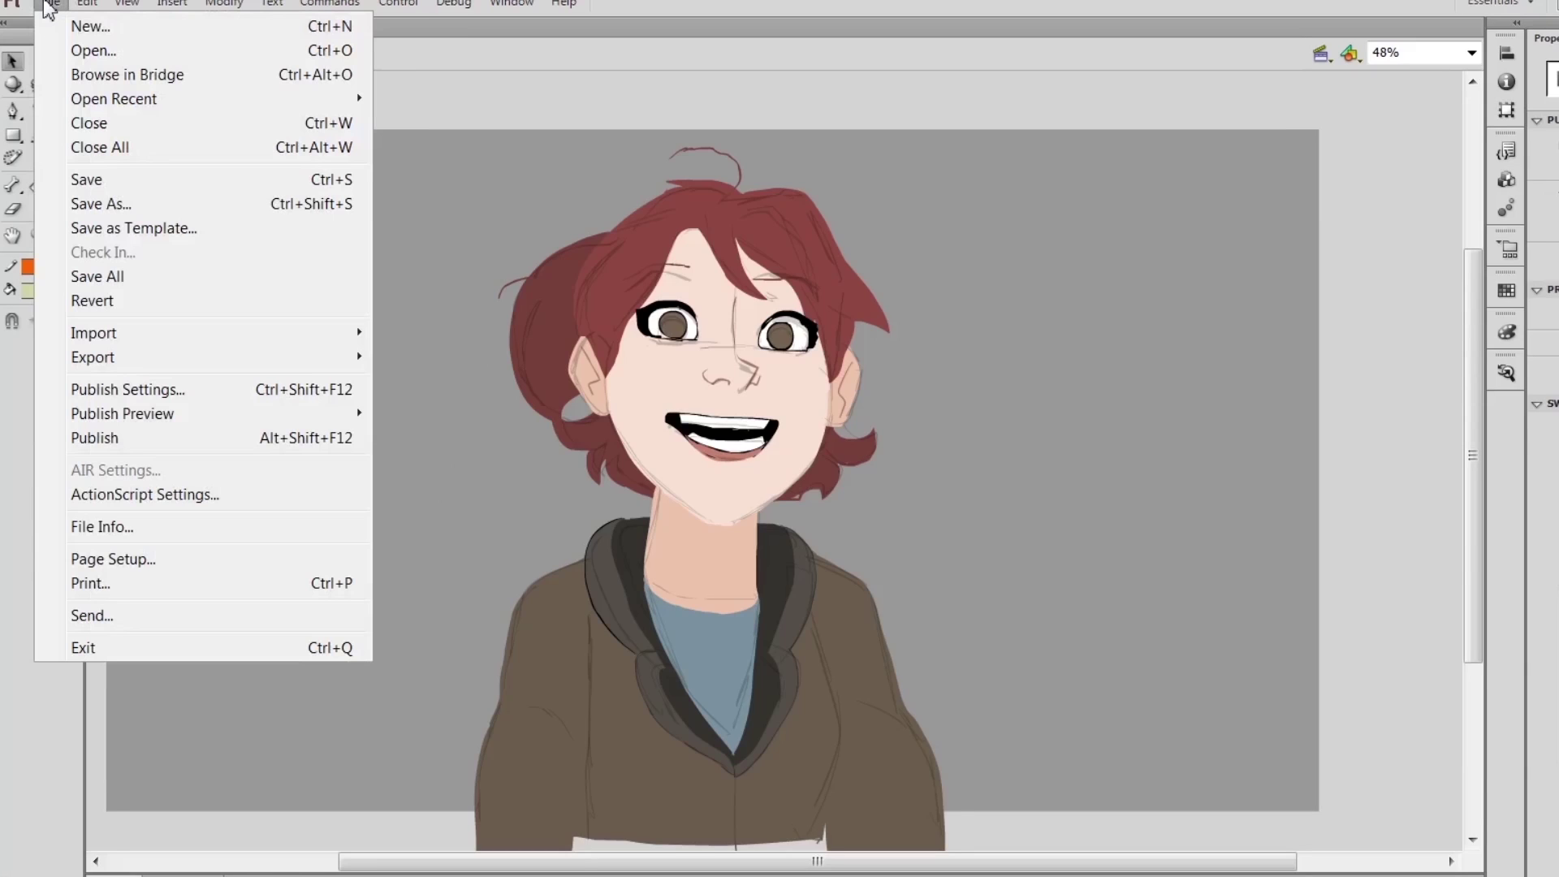
mouse_move(227, 357)
left_click(426, 406)
left_click(290, 802)
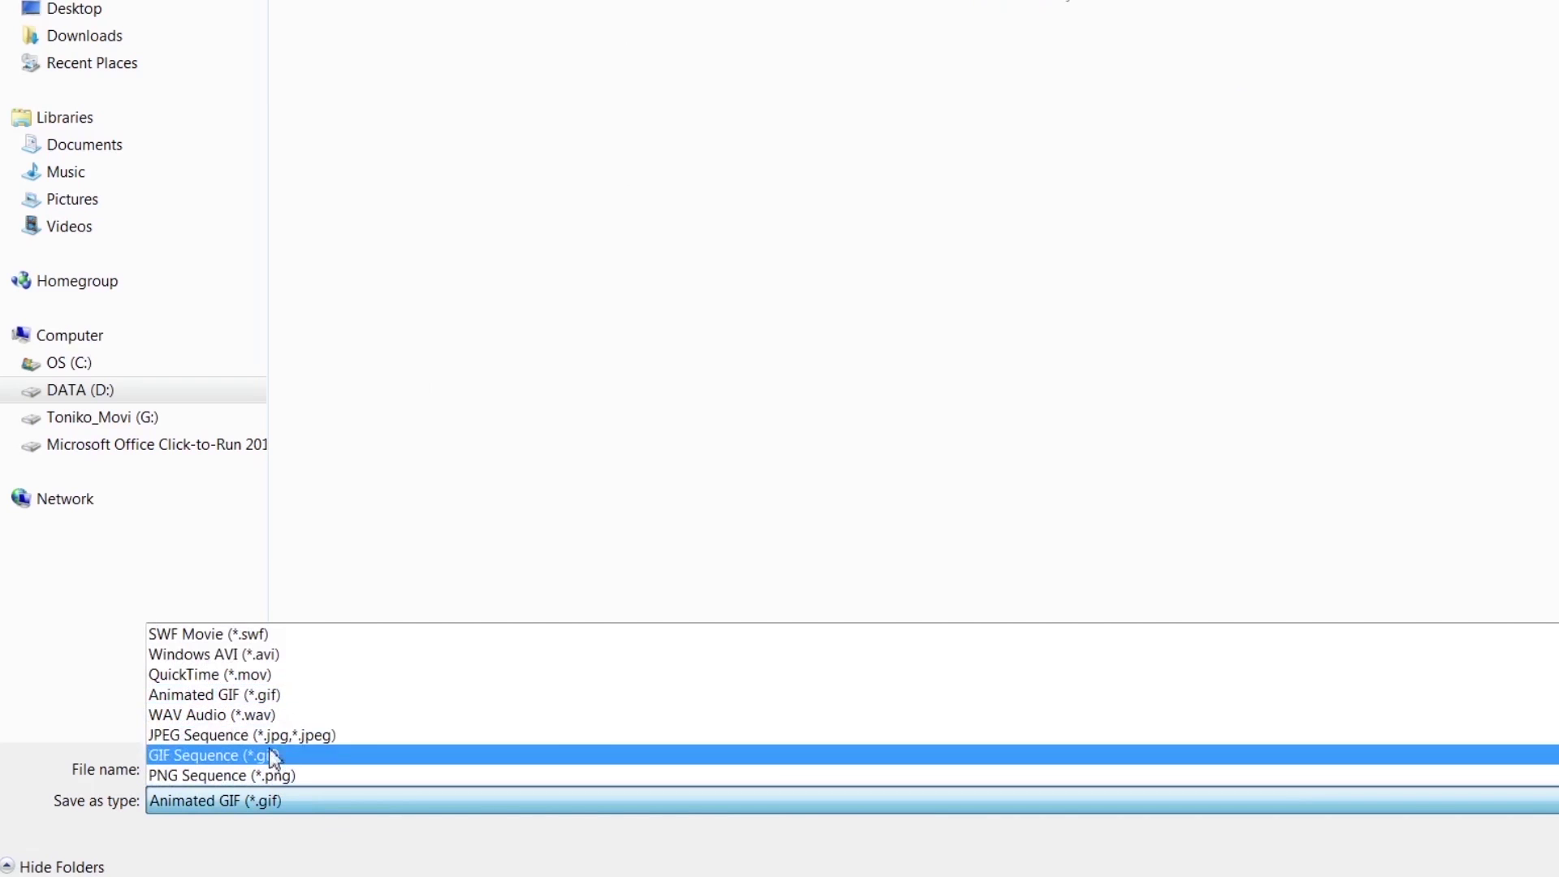
left_click(272, 776)
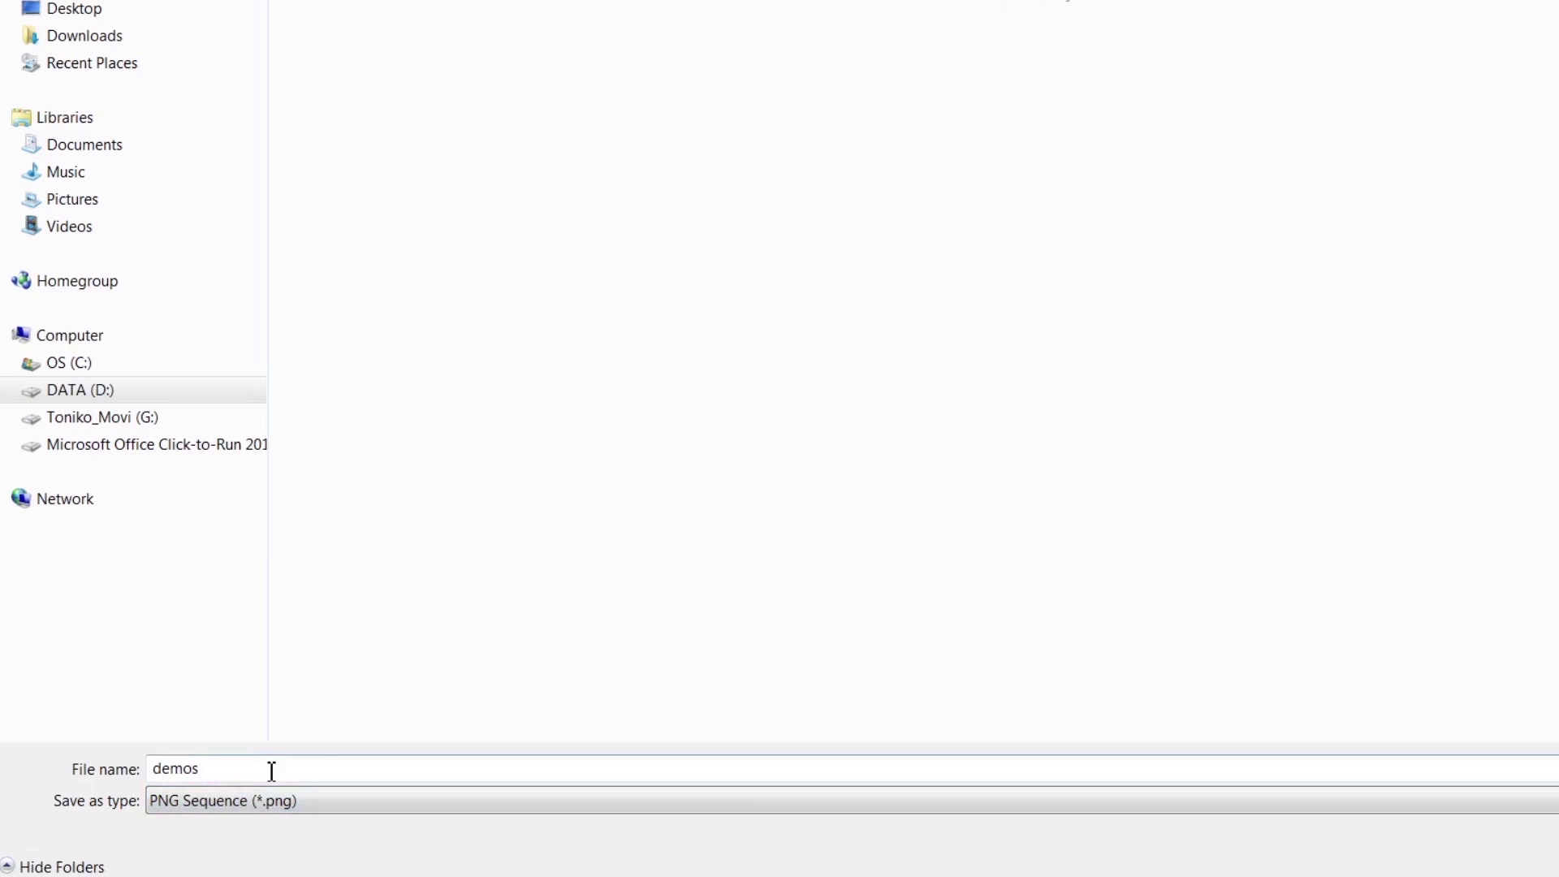
left_click(272, 772)
left_click(272, 772)
key("Return")
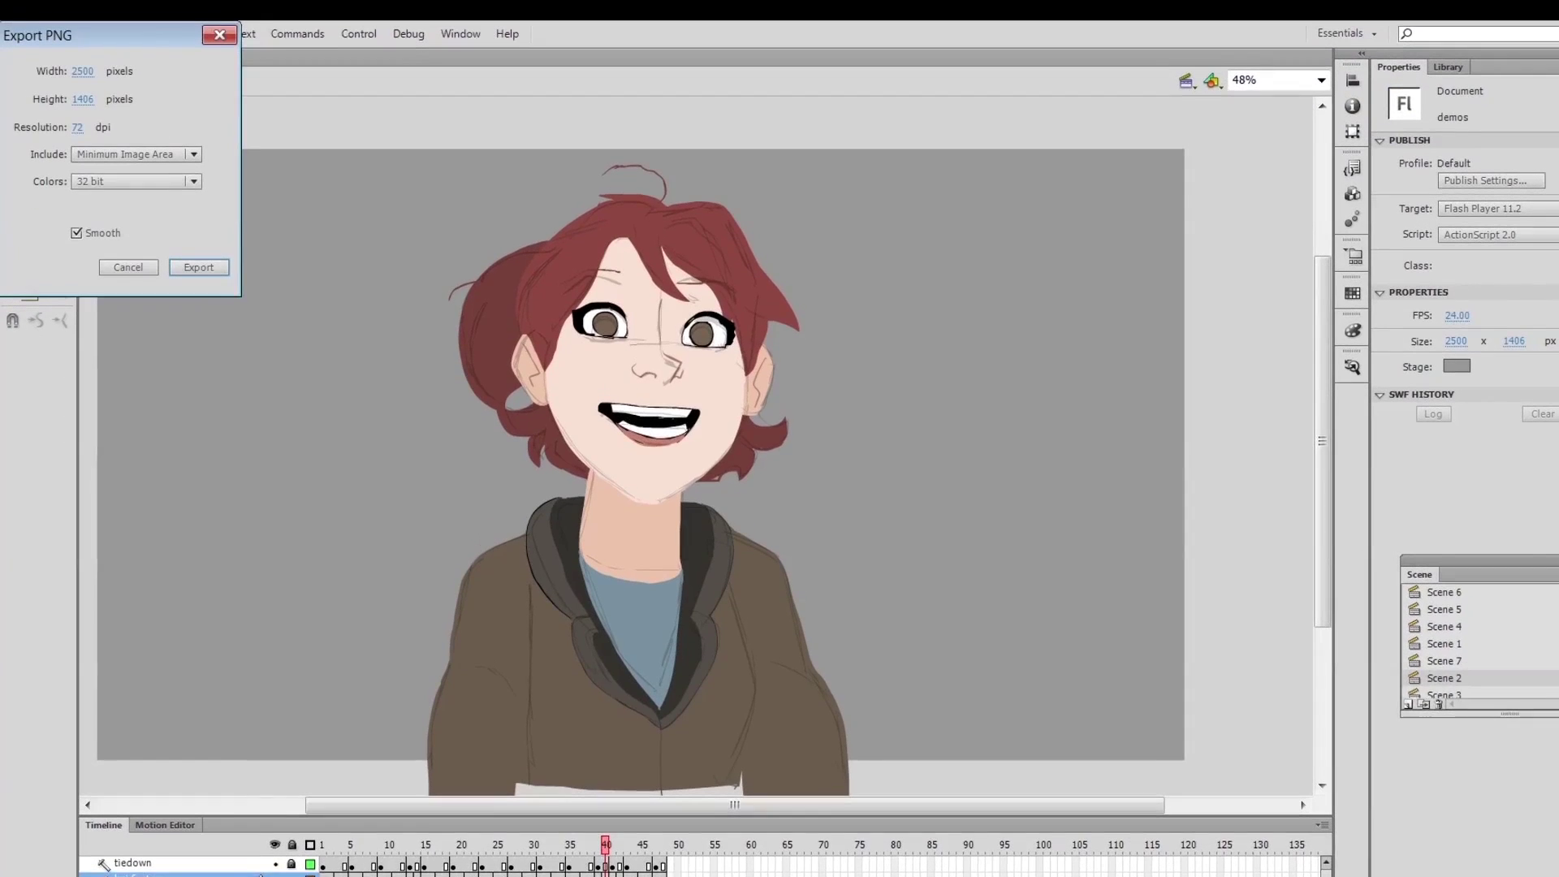
left_click_drag(166, 37, 372, 447)
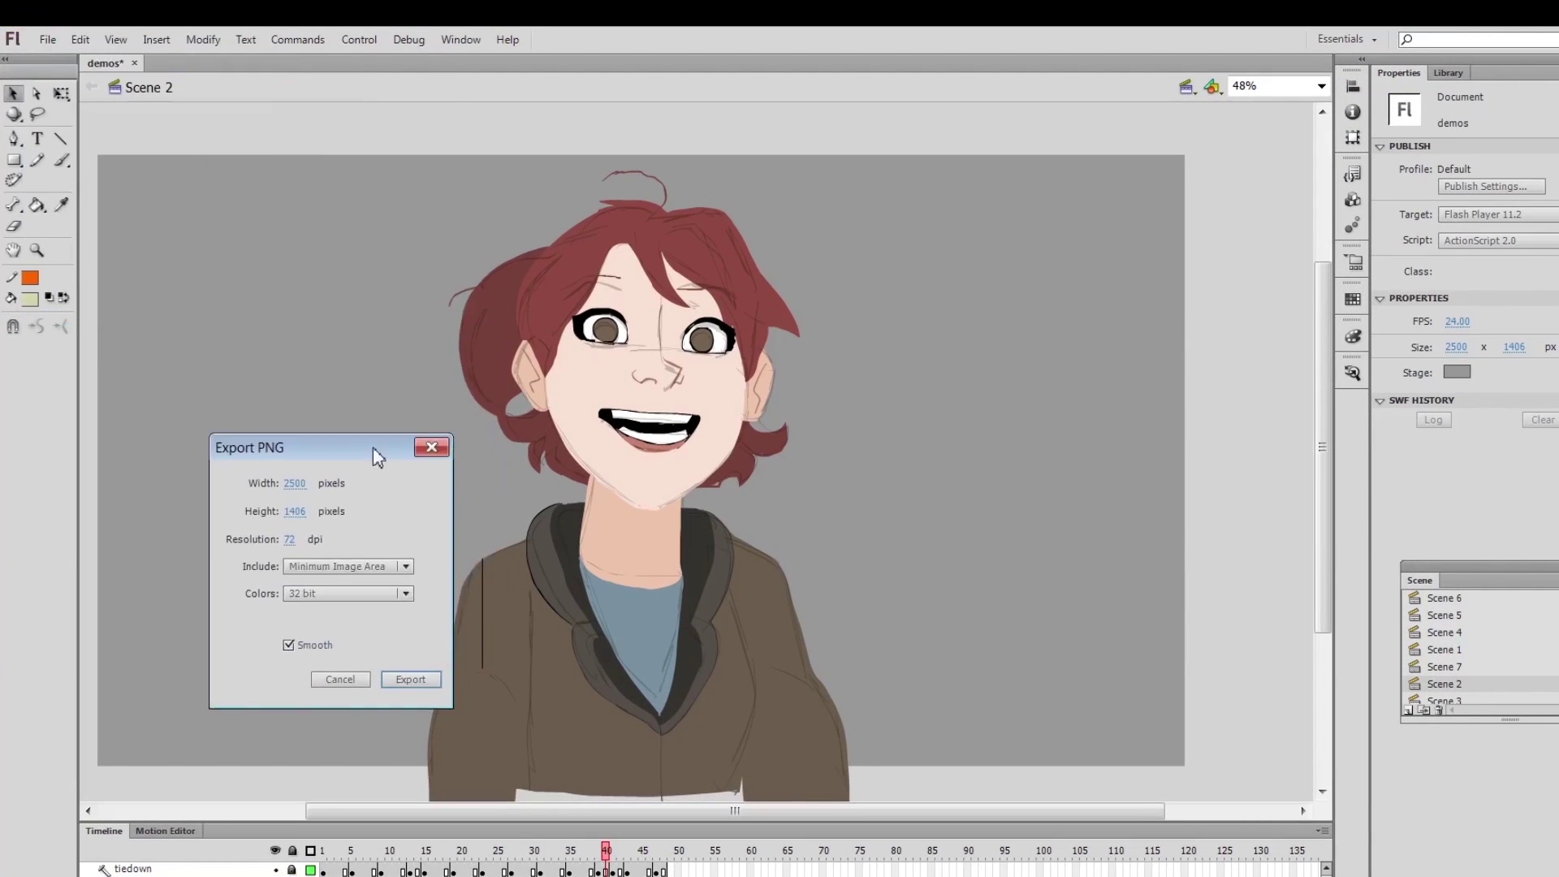
- Start the PNG sequence export, then cancel it partway and confirm stopping
left_click(411, 680)
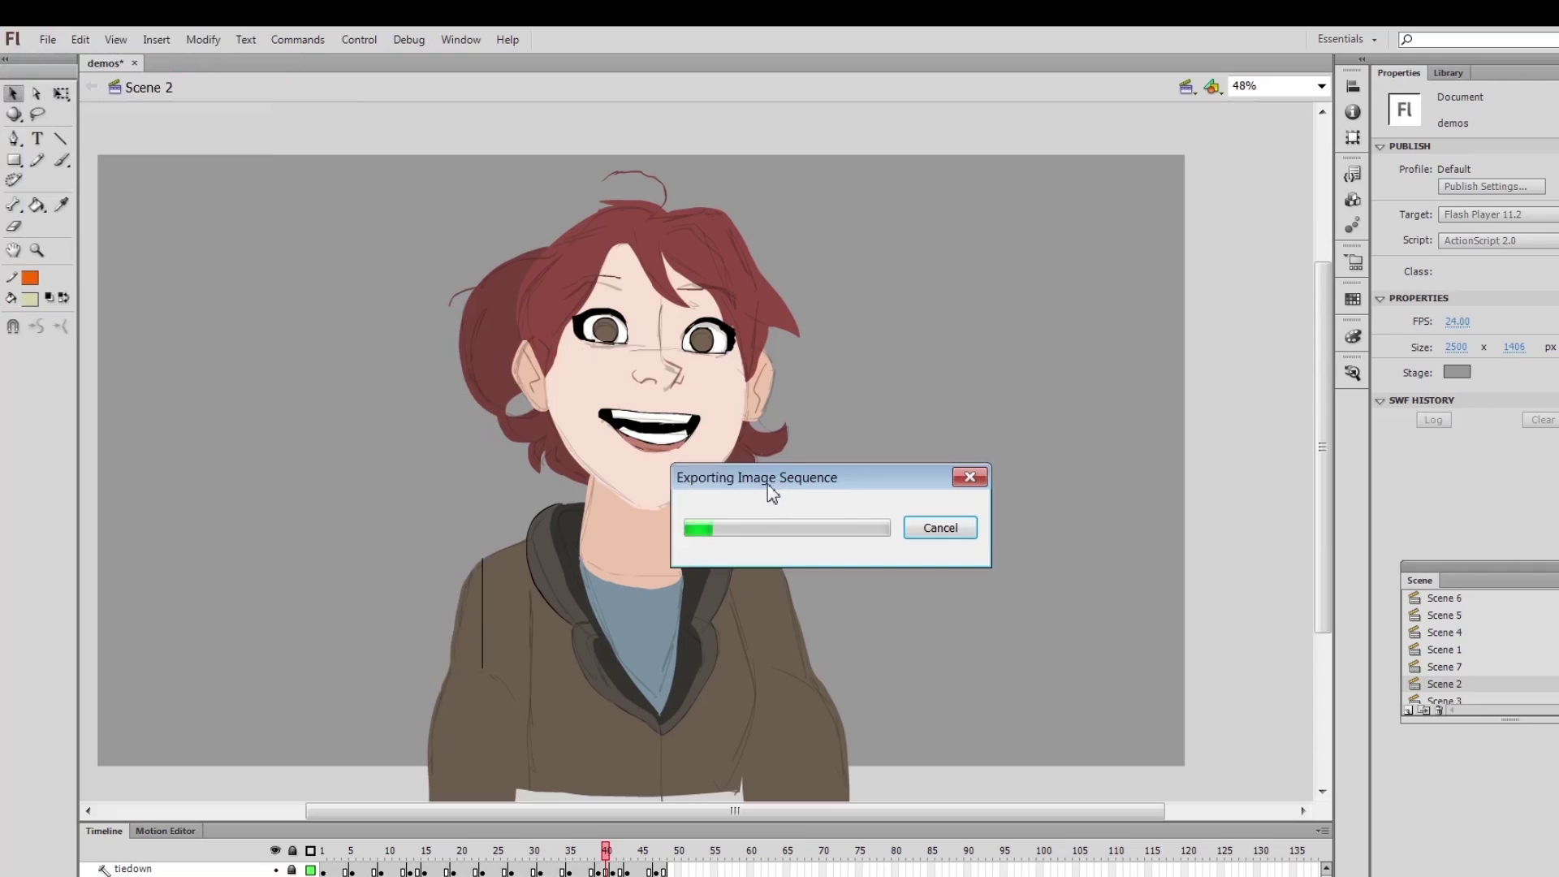
left_click(938, 537)
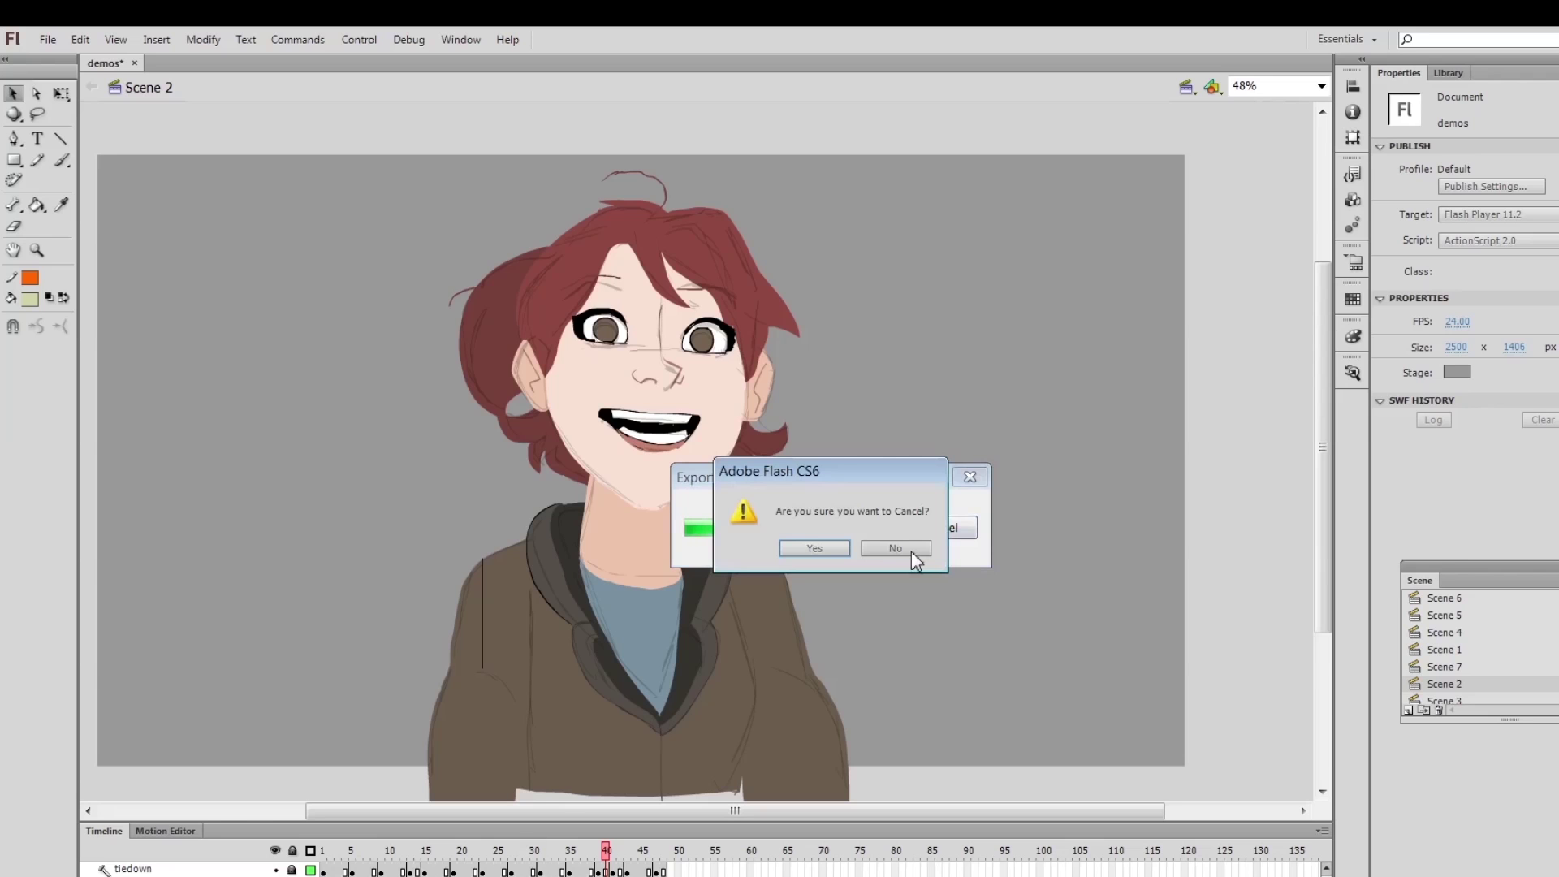
left_click(910, 553)
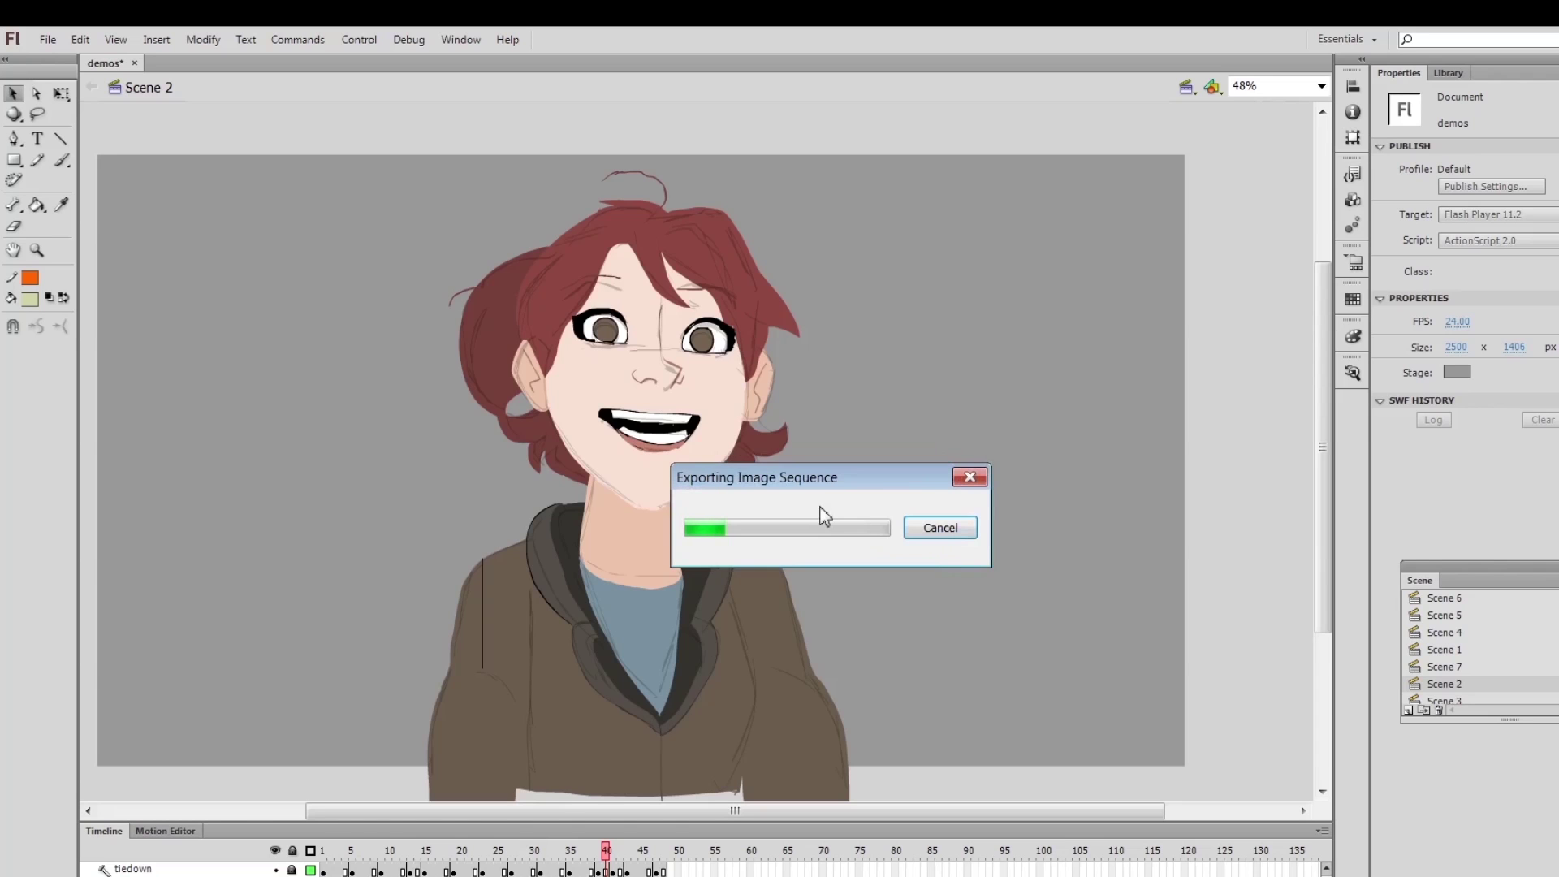
left_click(910, 526)
left_click(829, 550)
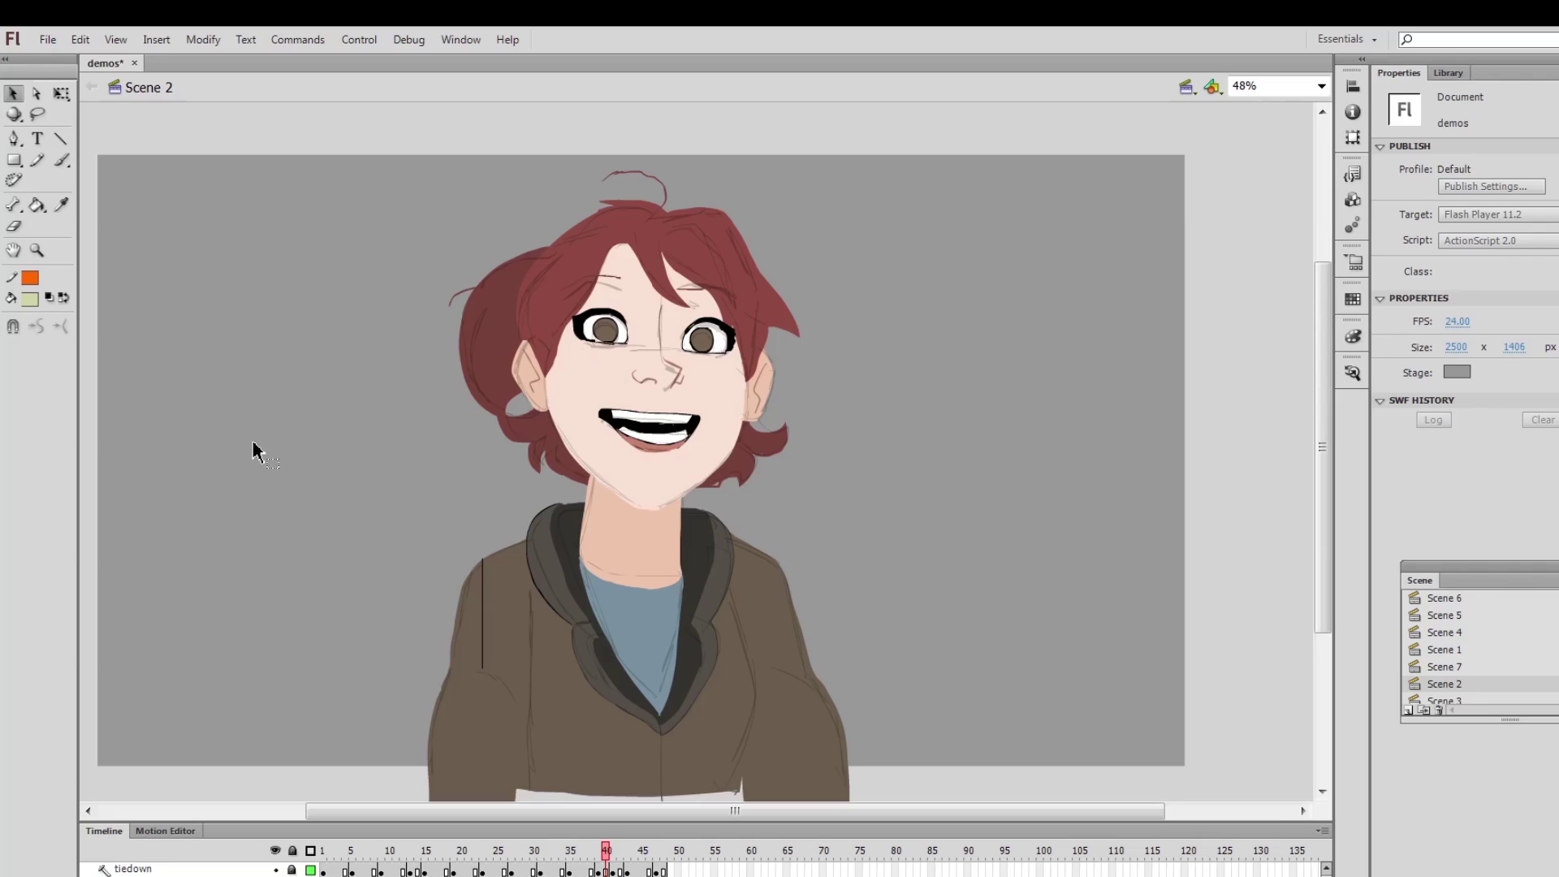
left_click(1187, 87)
left_click(1251, 179)
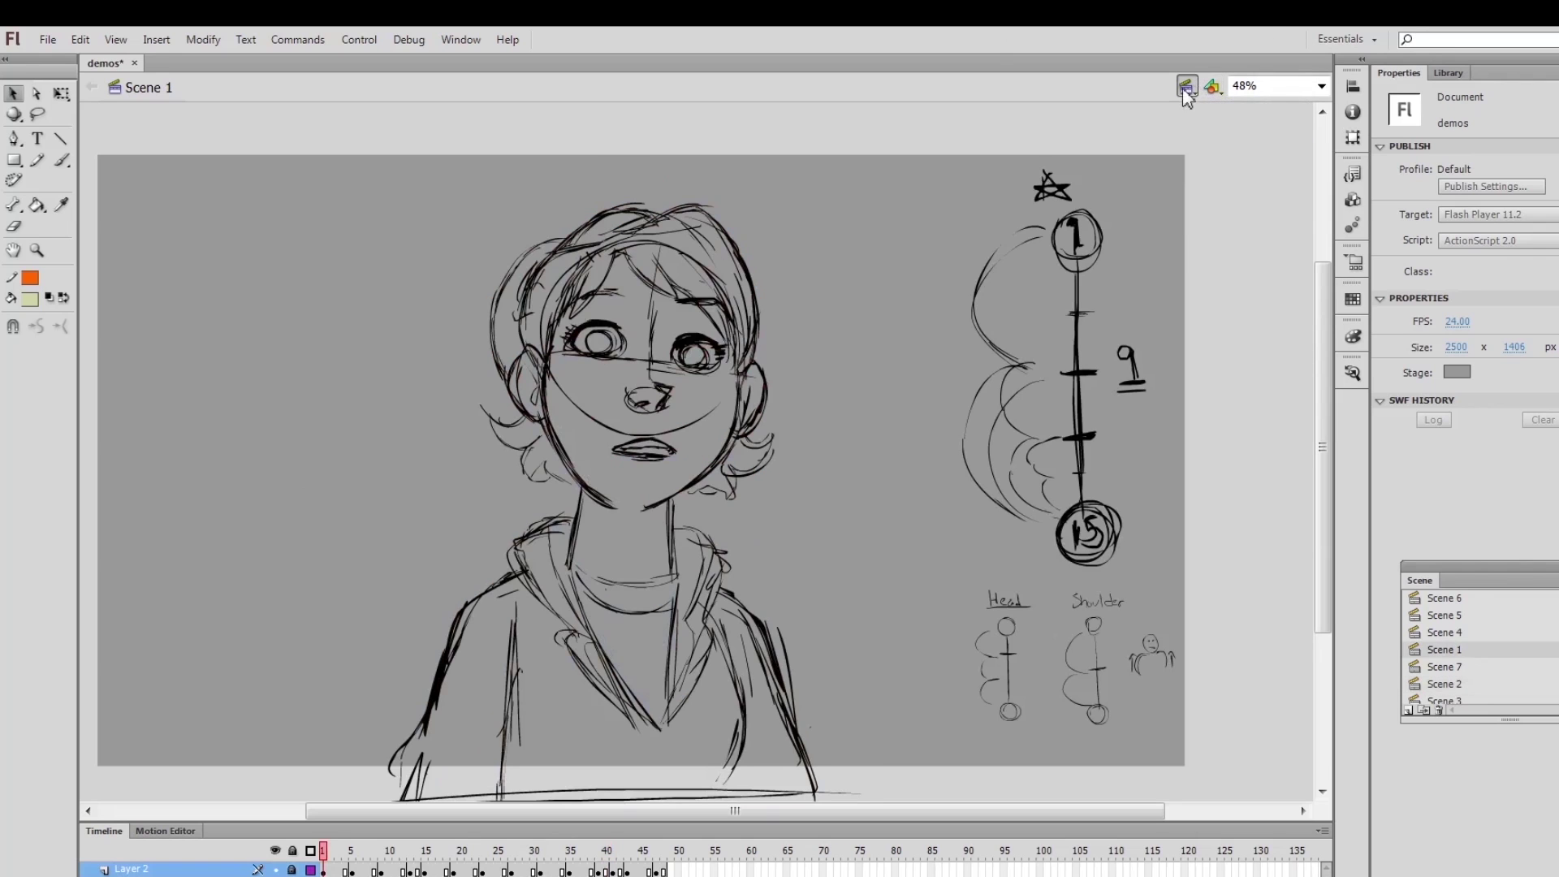
left_click(1186, 87)
left_click(1218, 130)
left_click(1187, 87)
left_click(1259, 198)
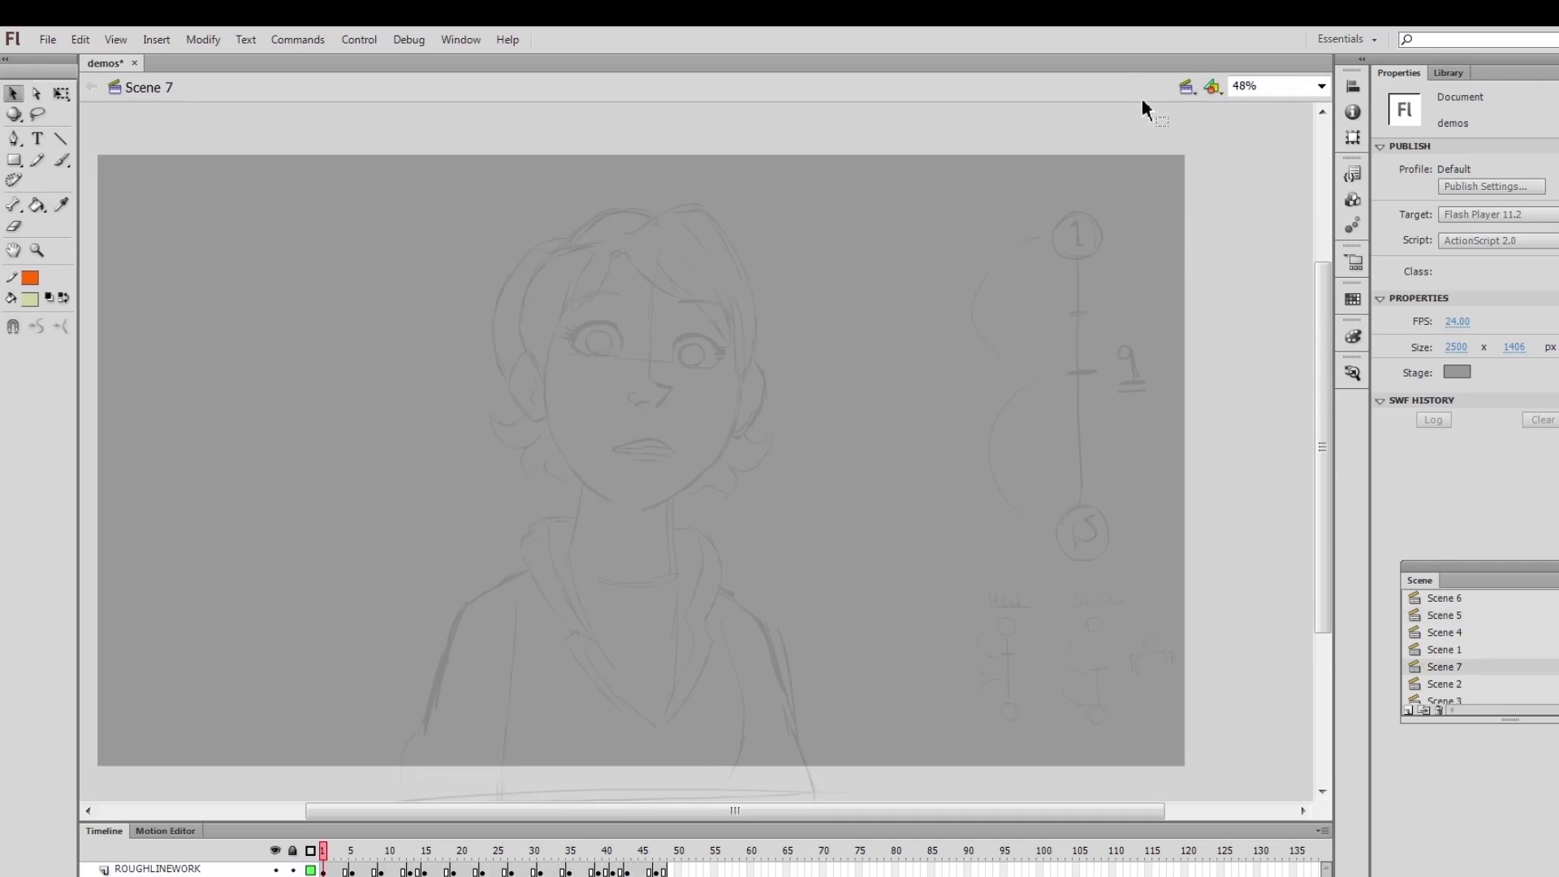
left_click(1187, 87)
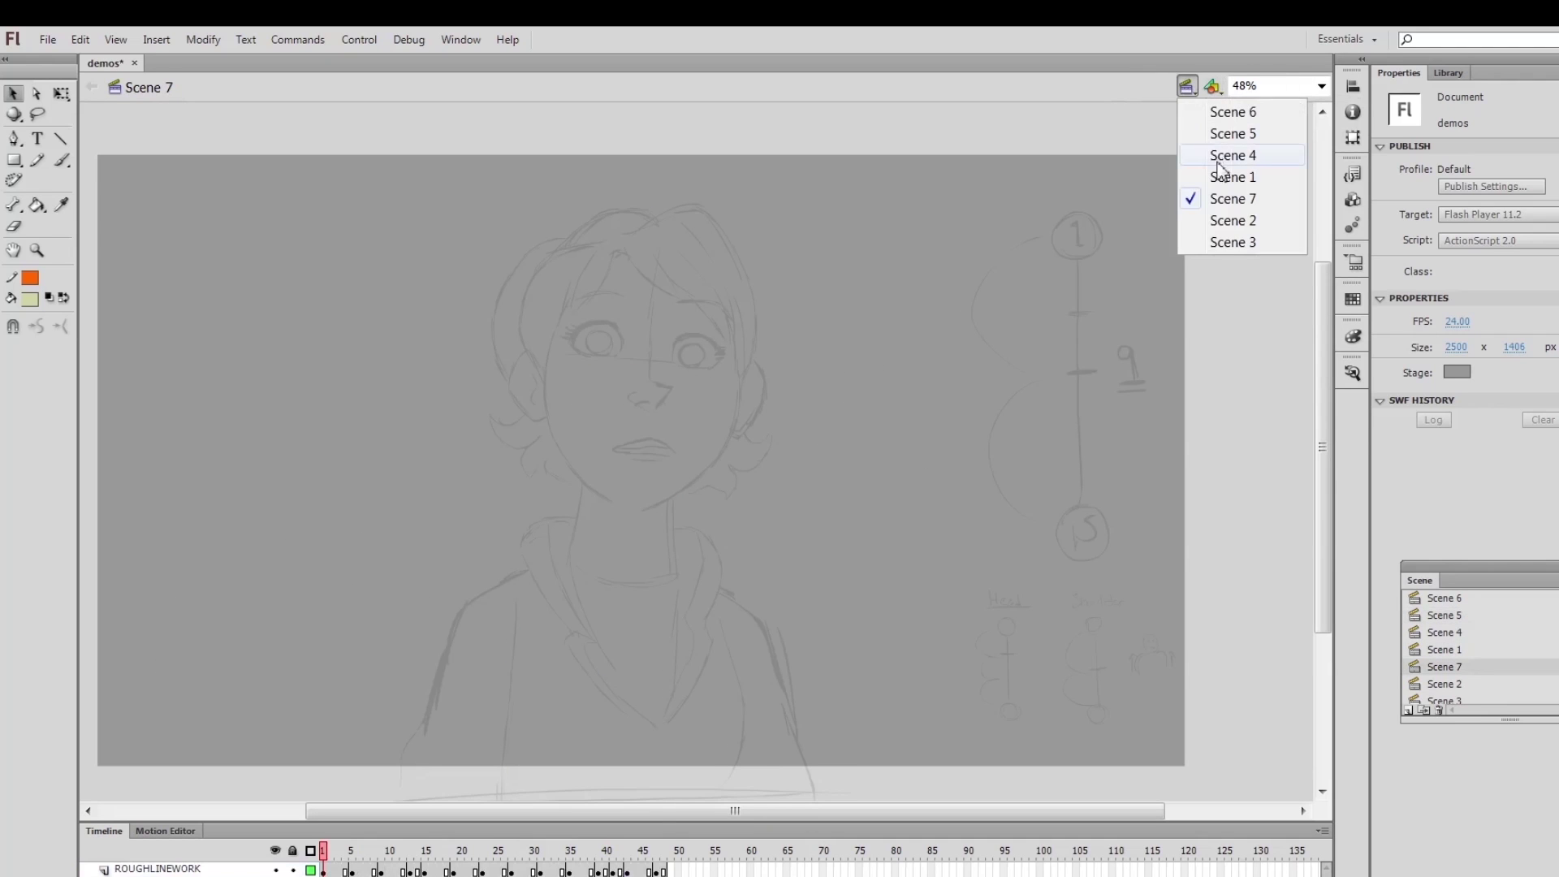
left_click(1222, 154)
left_click(1187, 87)
left_click(1227, 241)
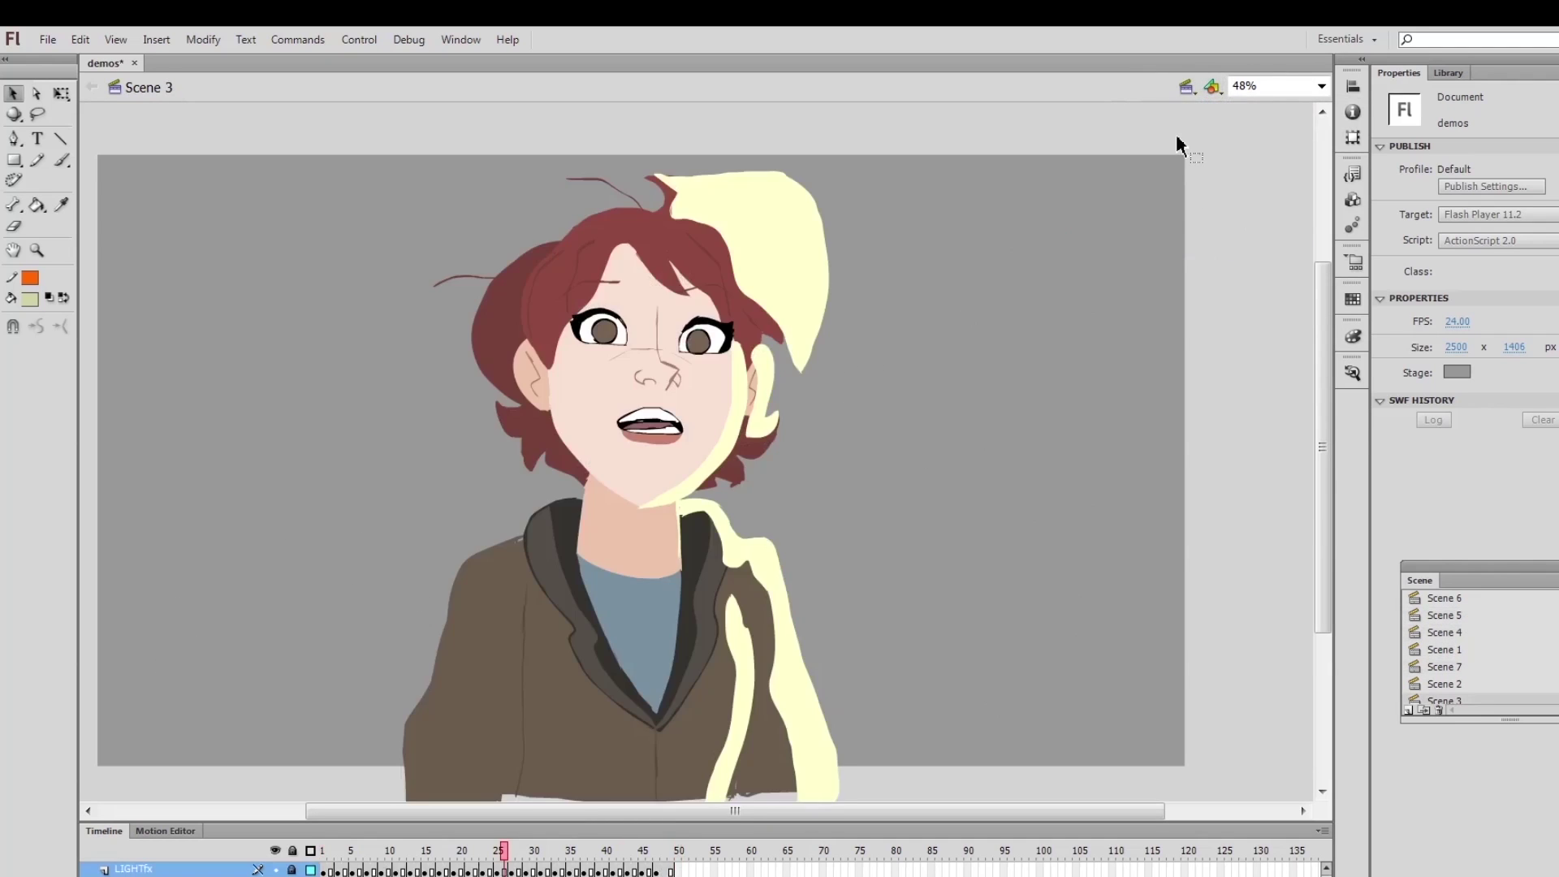
left_click(1186, 87)
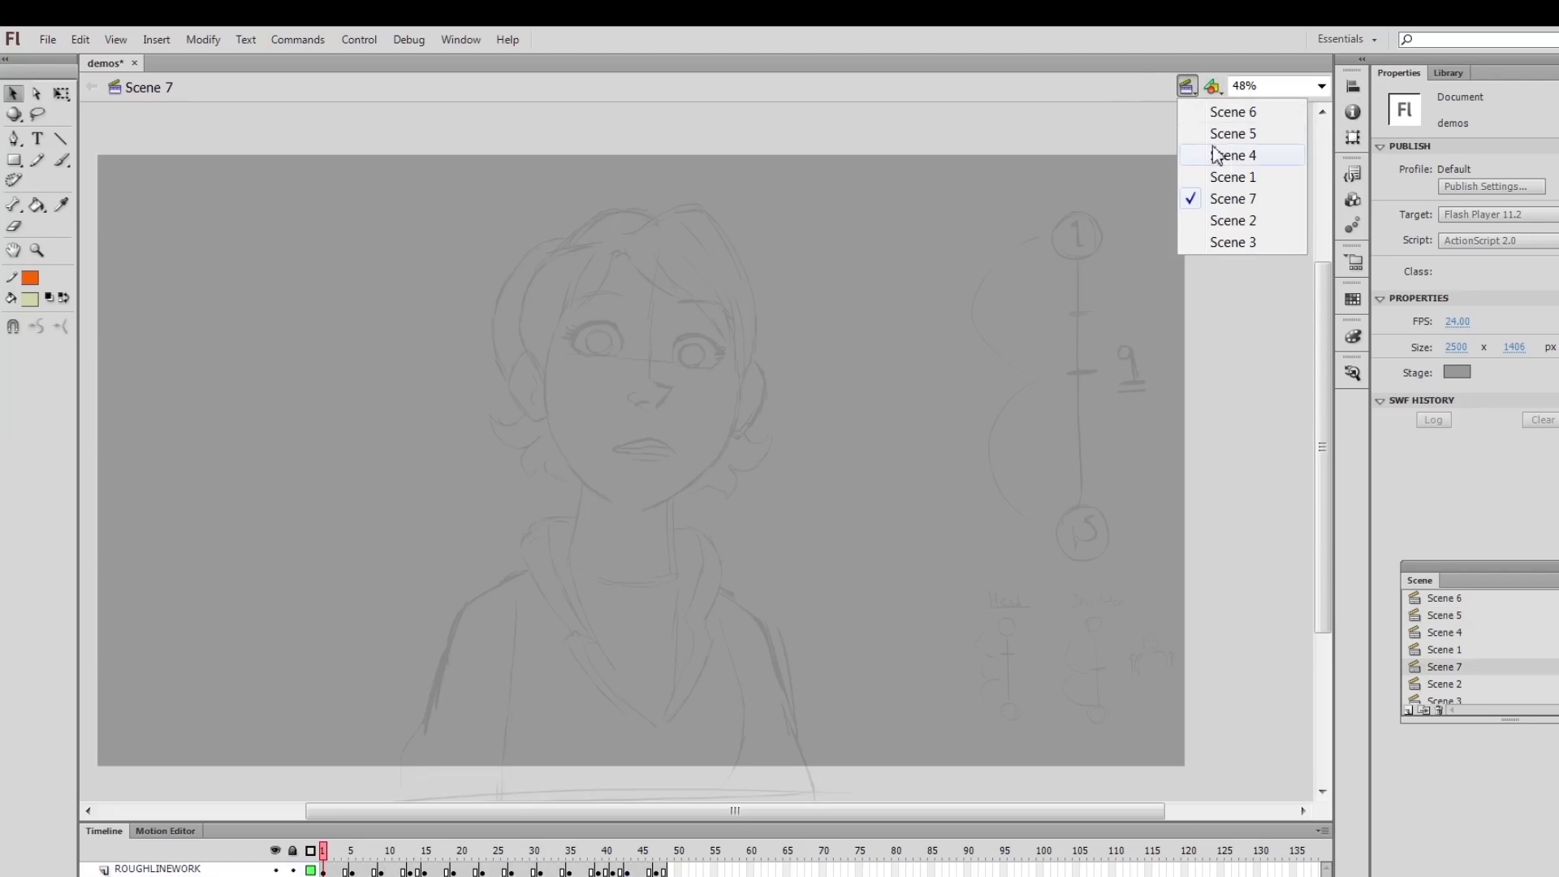
left_click(1218, 154)
left_click(1186, 87)
left_click(1232, 242)
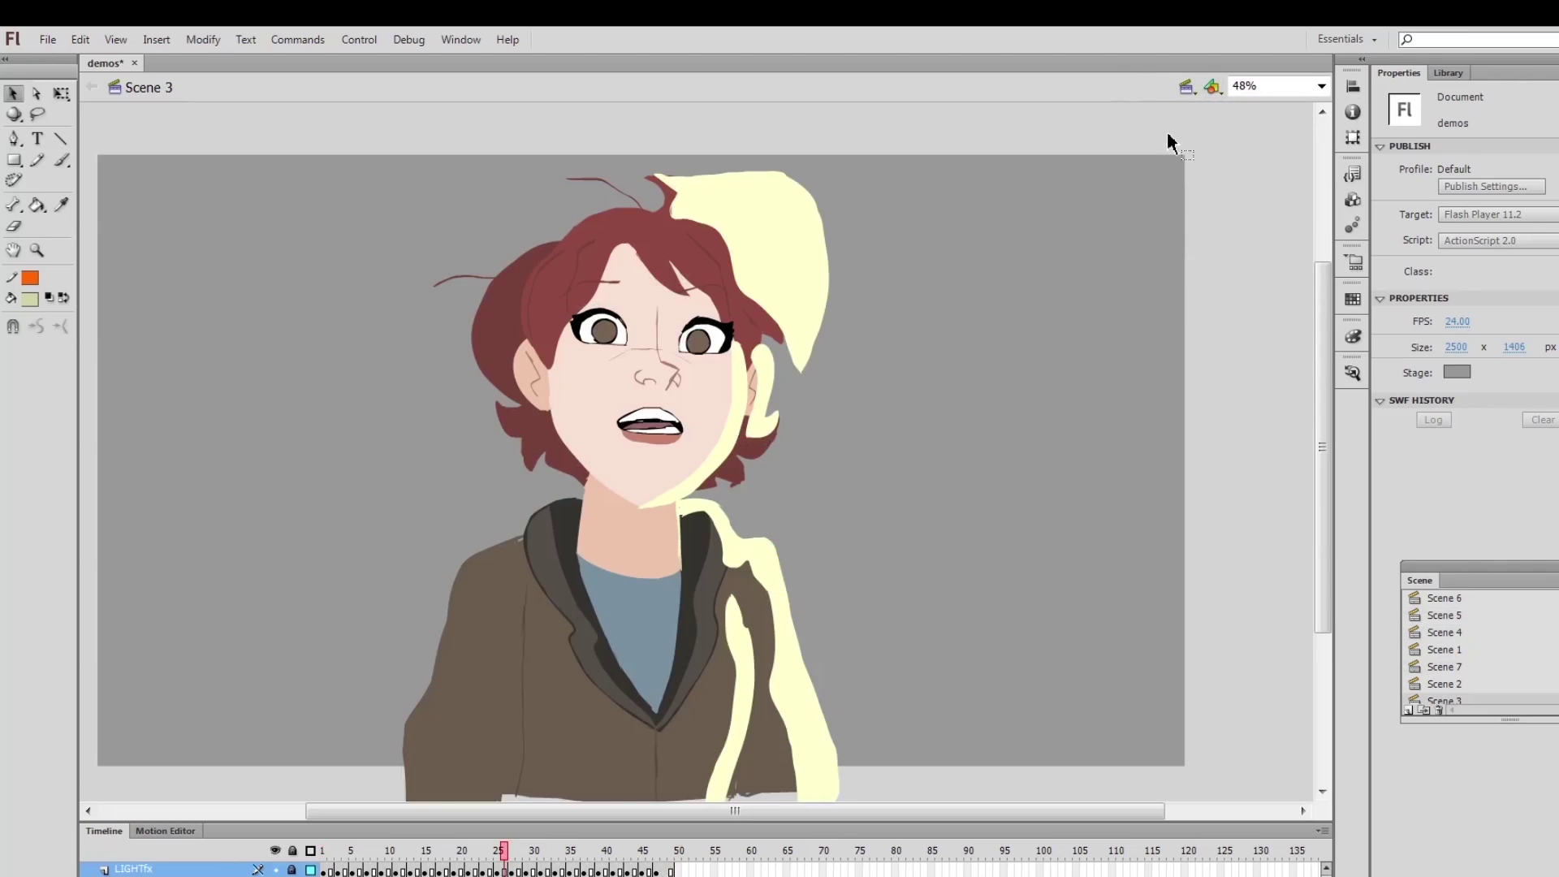
left_click(1186, 87)
left_click(1214, 225)
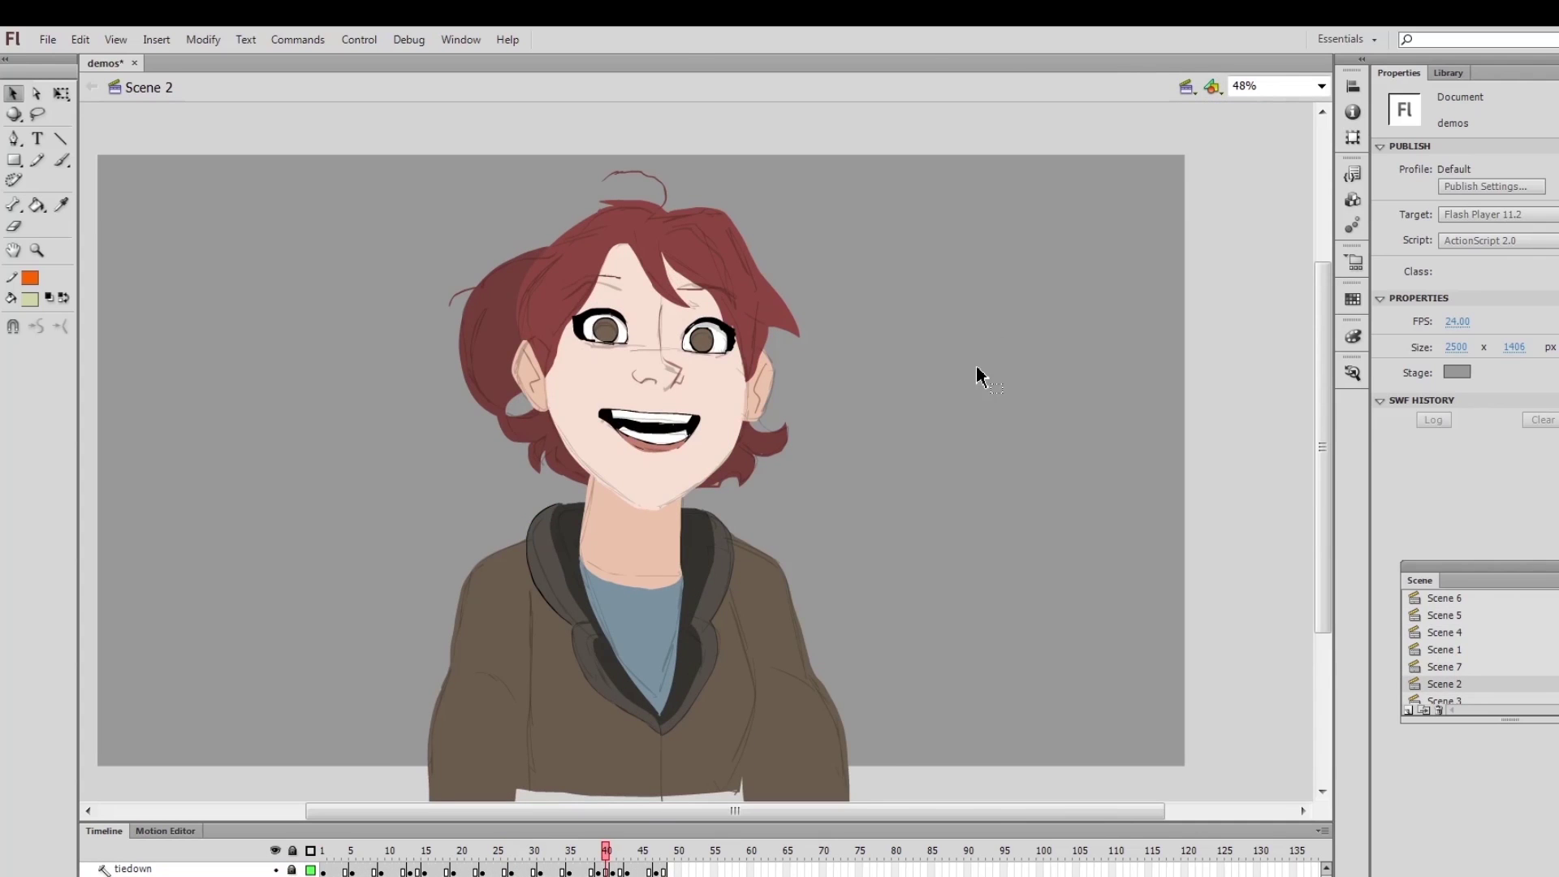
- Open the Scene panel and flip through Scenes 7, 1, 4, 5, 2 and 3
left_click(461, 39)
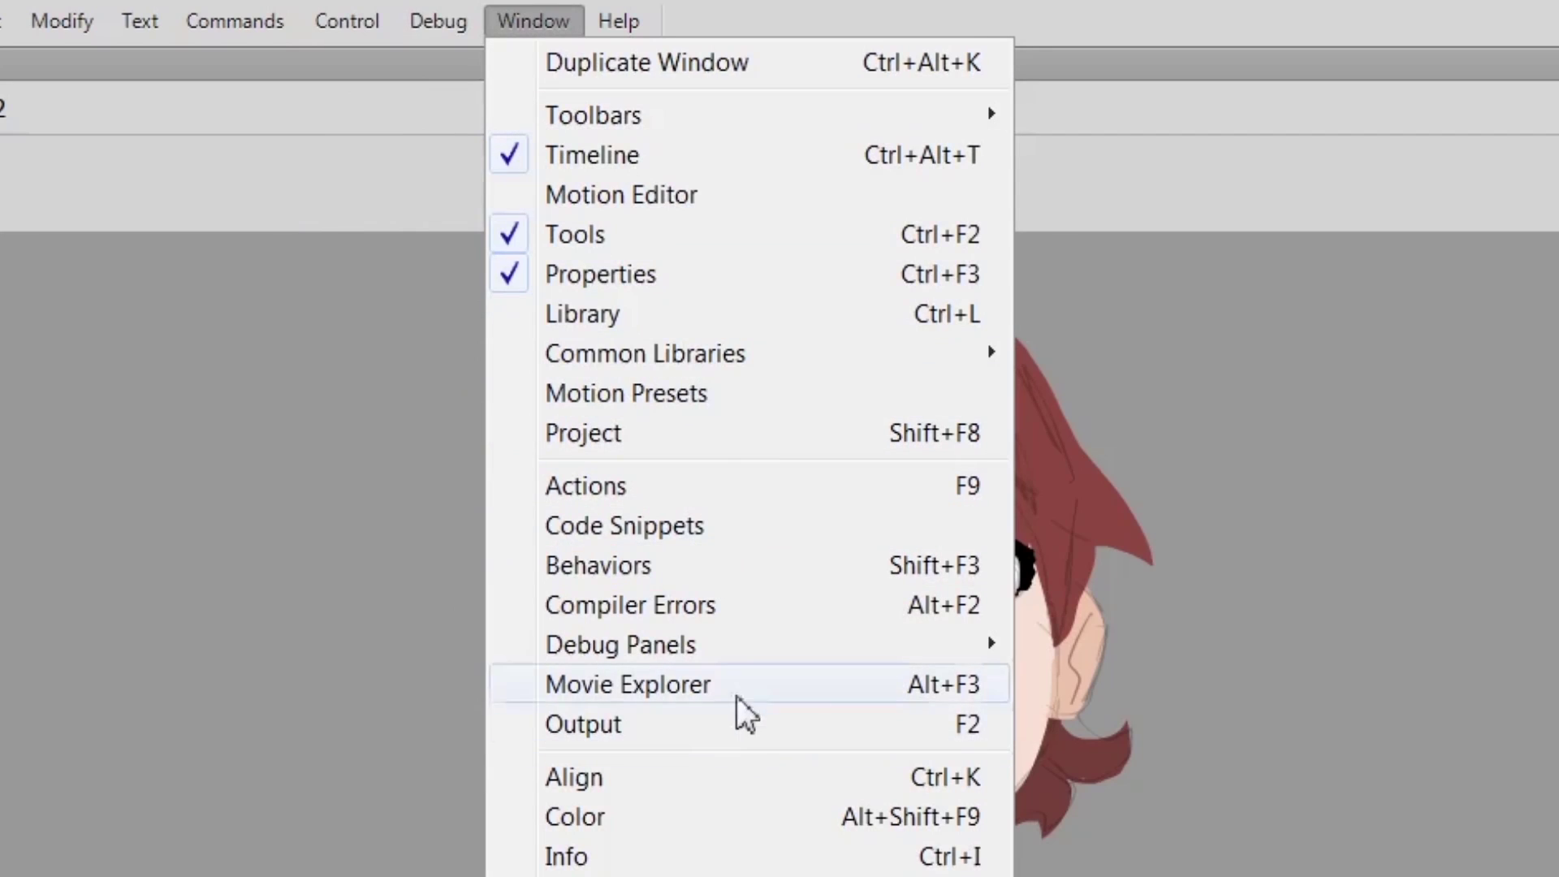
mouse_move(578, 382)
mouse_move(734, 692)
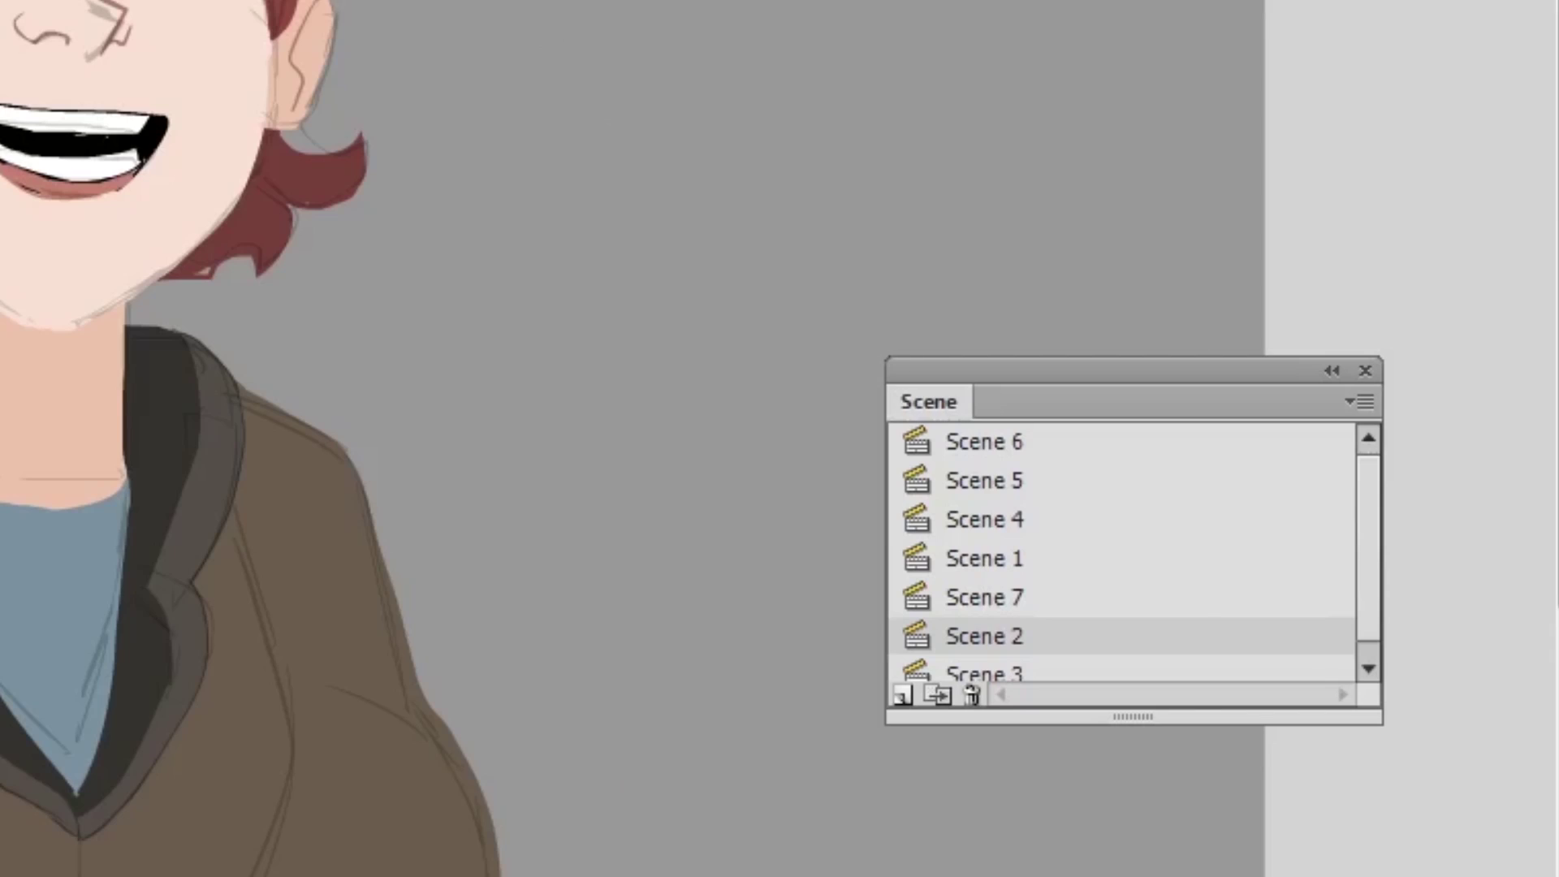
left_click(984, 597)
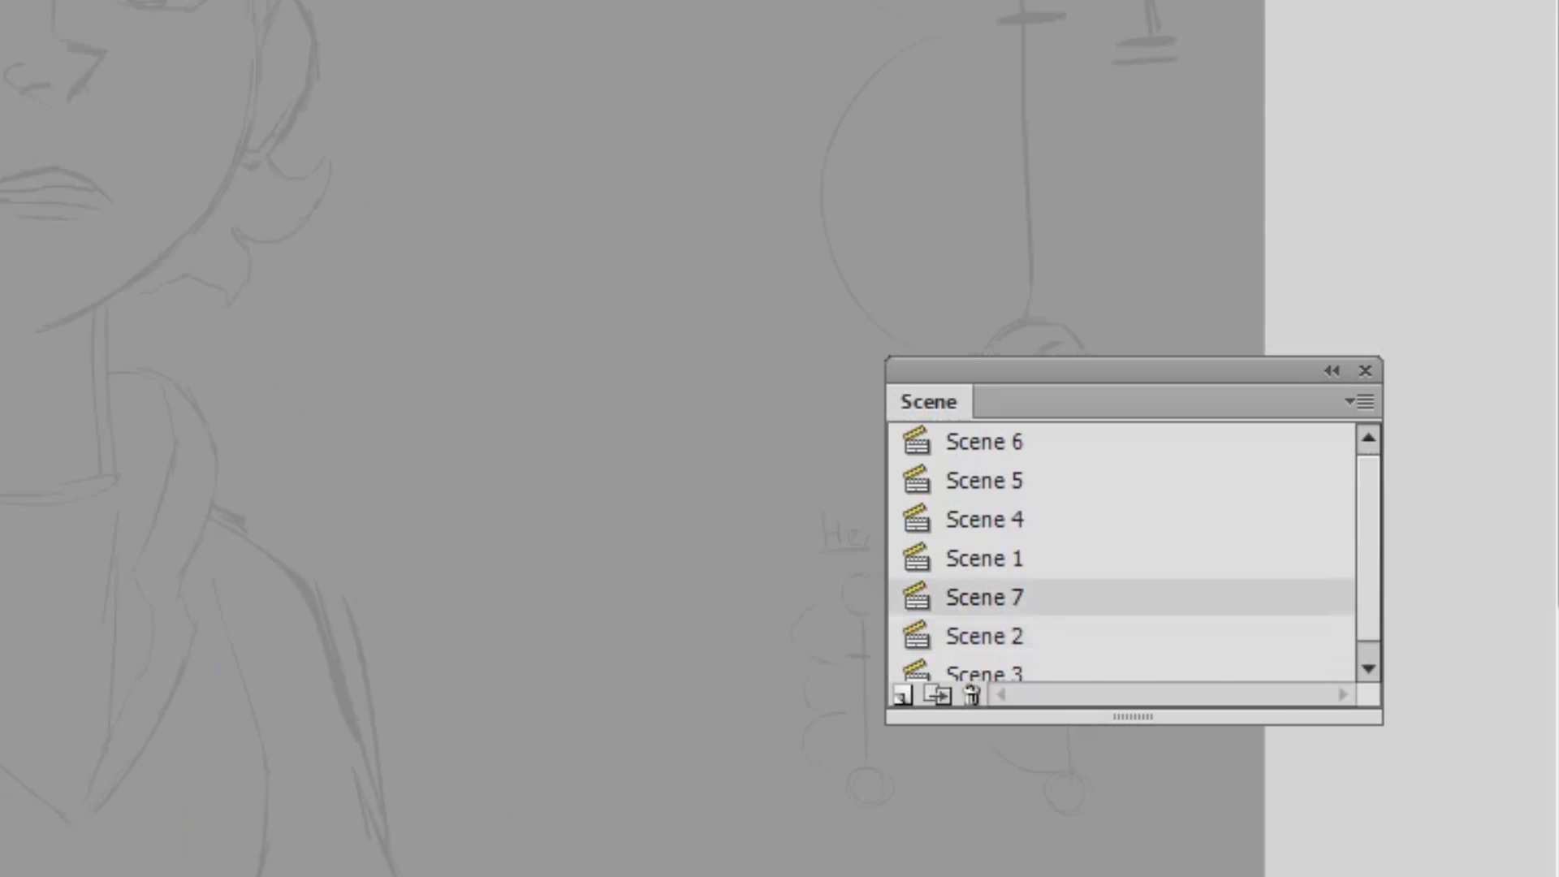
left_click(984, 558)
left_click(984, 519)
left_click(984, 481)
left_click(984, 520)
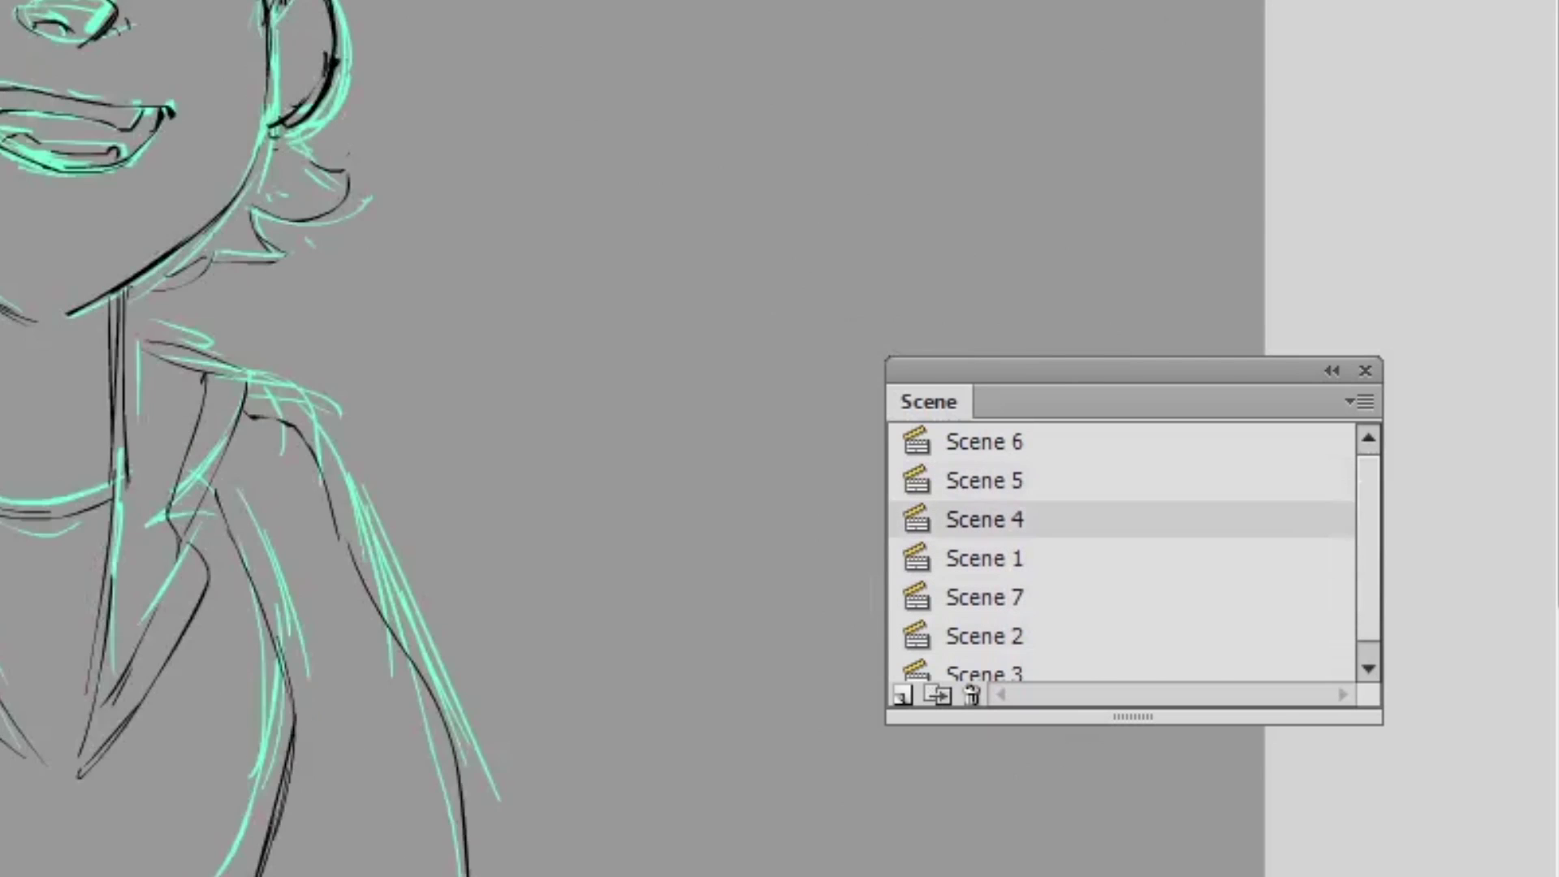
left_click(984, 559)
left_click(984, 598)
left_click(984, 637)
left_click(984, 673)
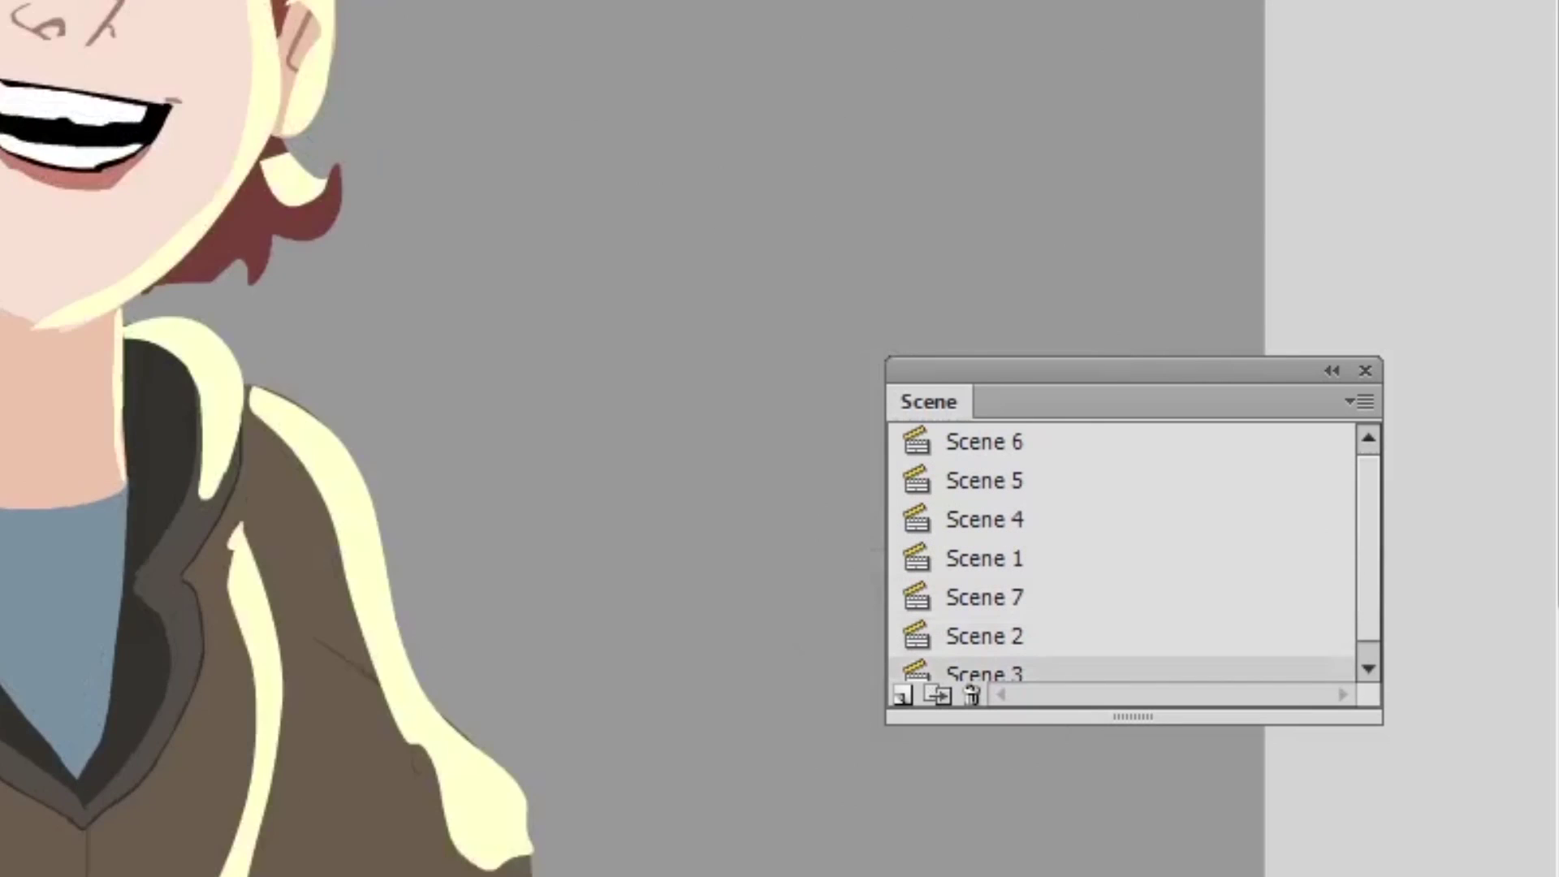
- Cycle through Scenes 7, 1, 4, 5 and 6, ending on Scene 2
left_click(984, 636)
left_click(984, 598)
left_click(984, 559)
left_click(984, 520)
left_click(984, 480)
left_click(984, 442)
left_click(984, 519)
left_click(984, 559)
left_click(984, 598)
left_click(984, 636)
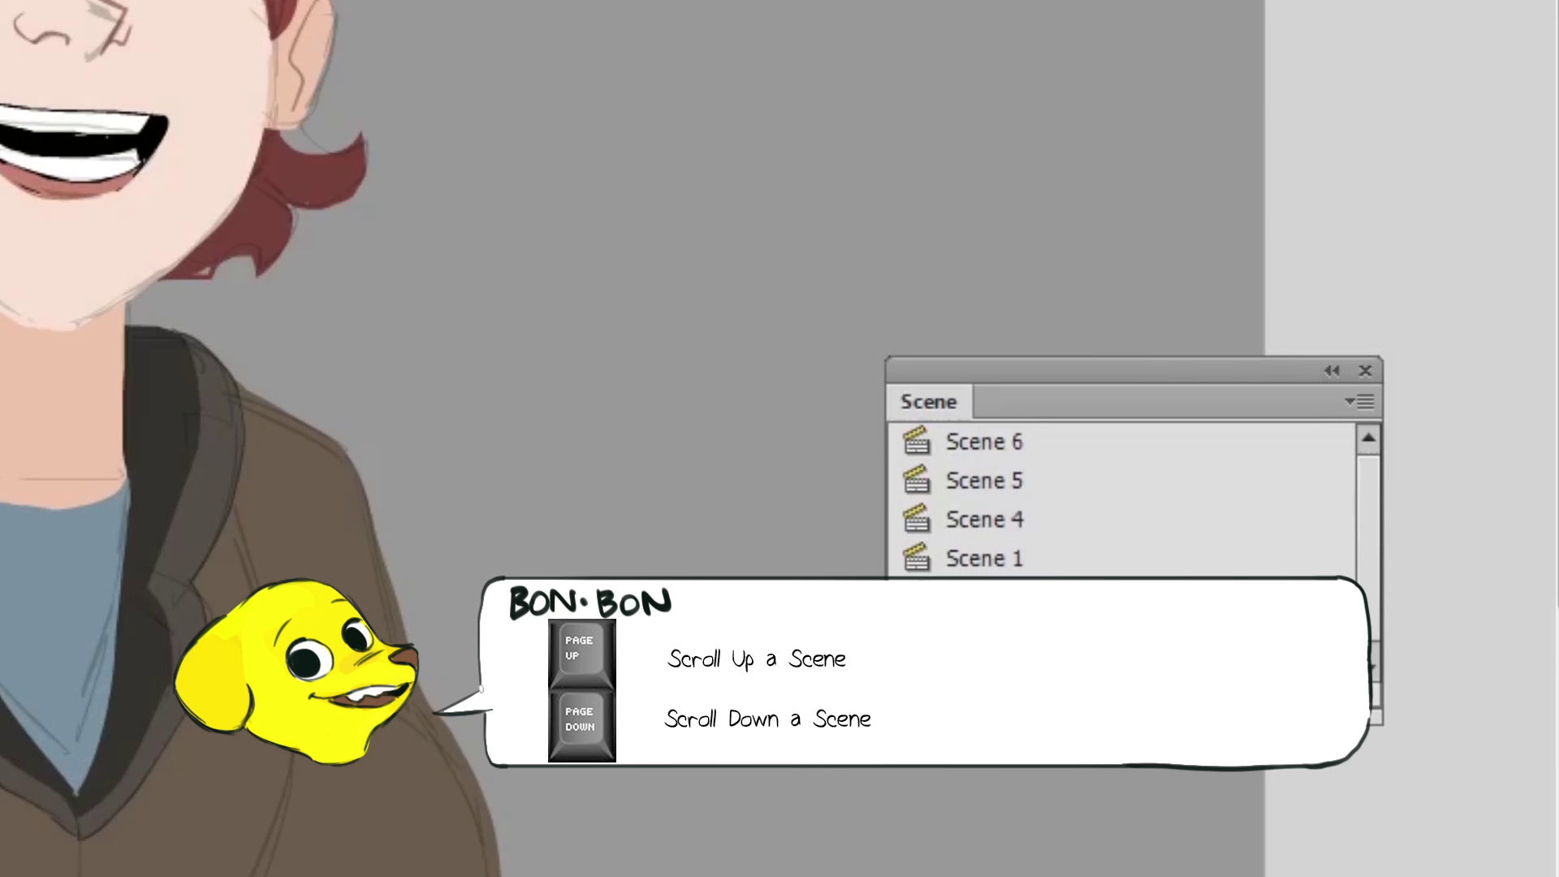
- Reopen the Window menu of panels with Alt+W
left_click(0, 0)
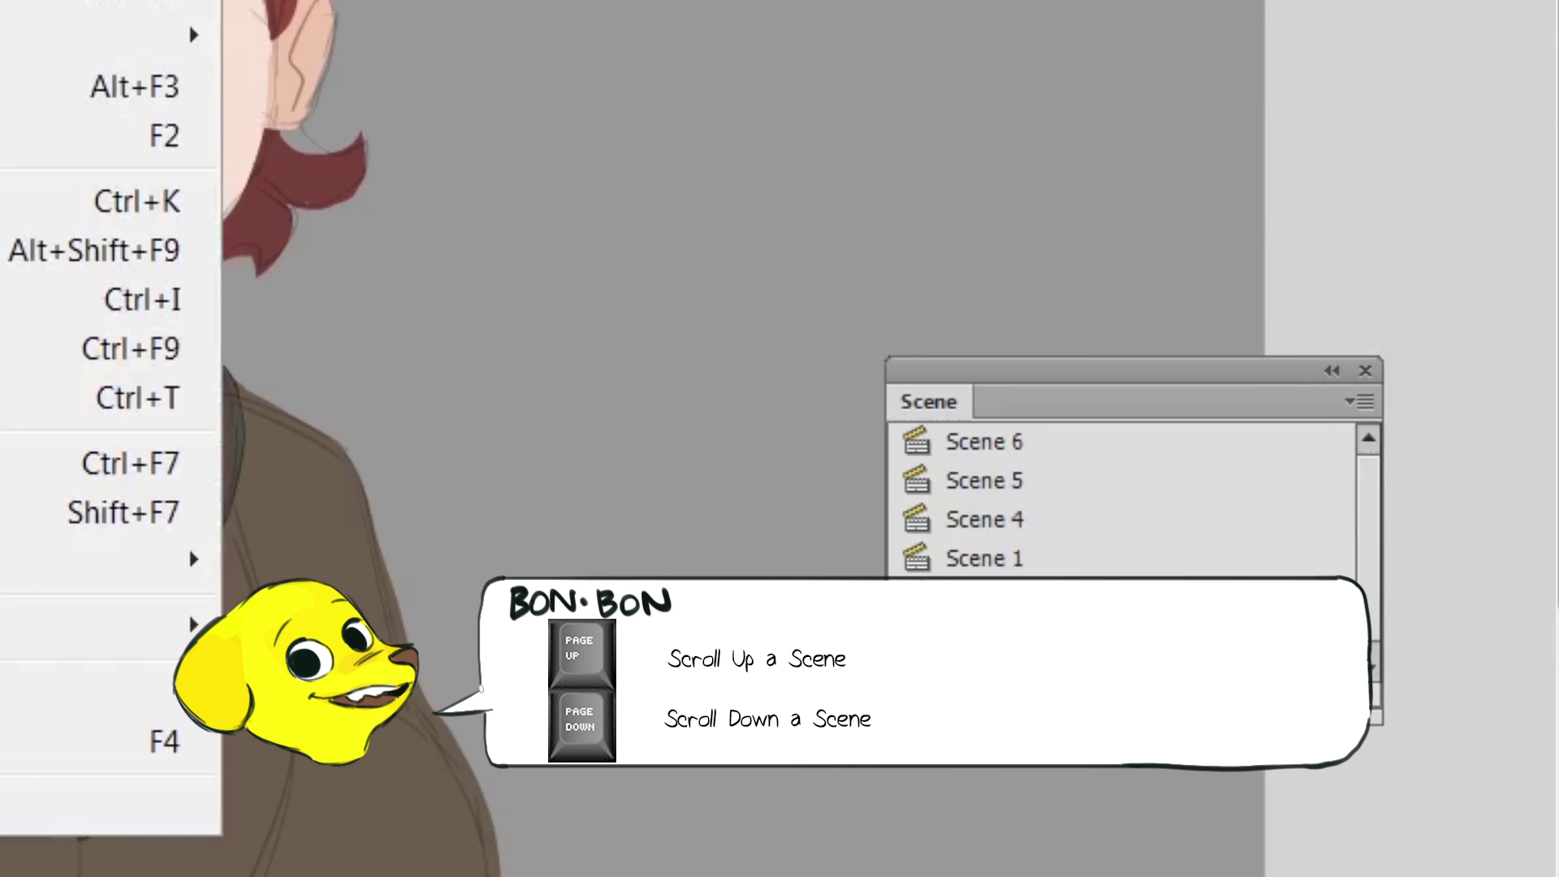
key("Escape")
key("alt+w")
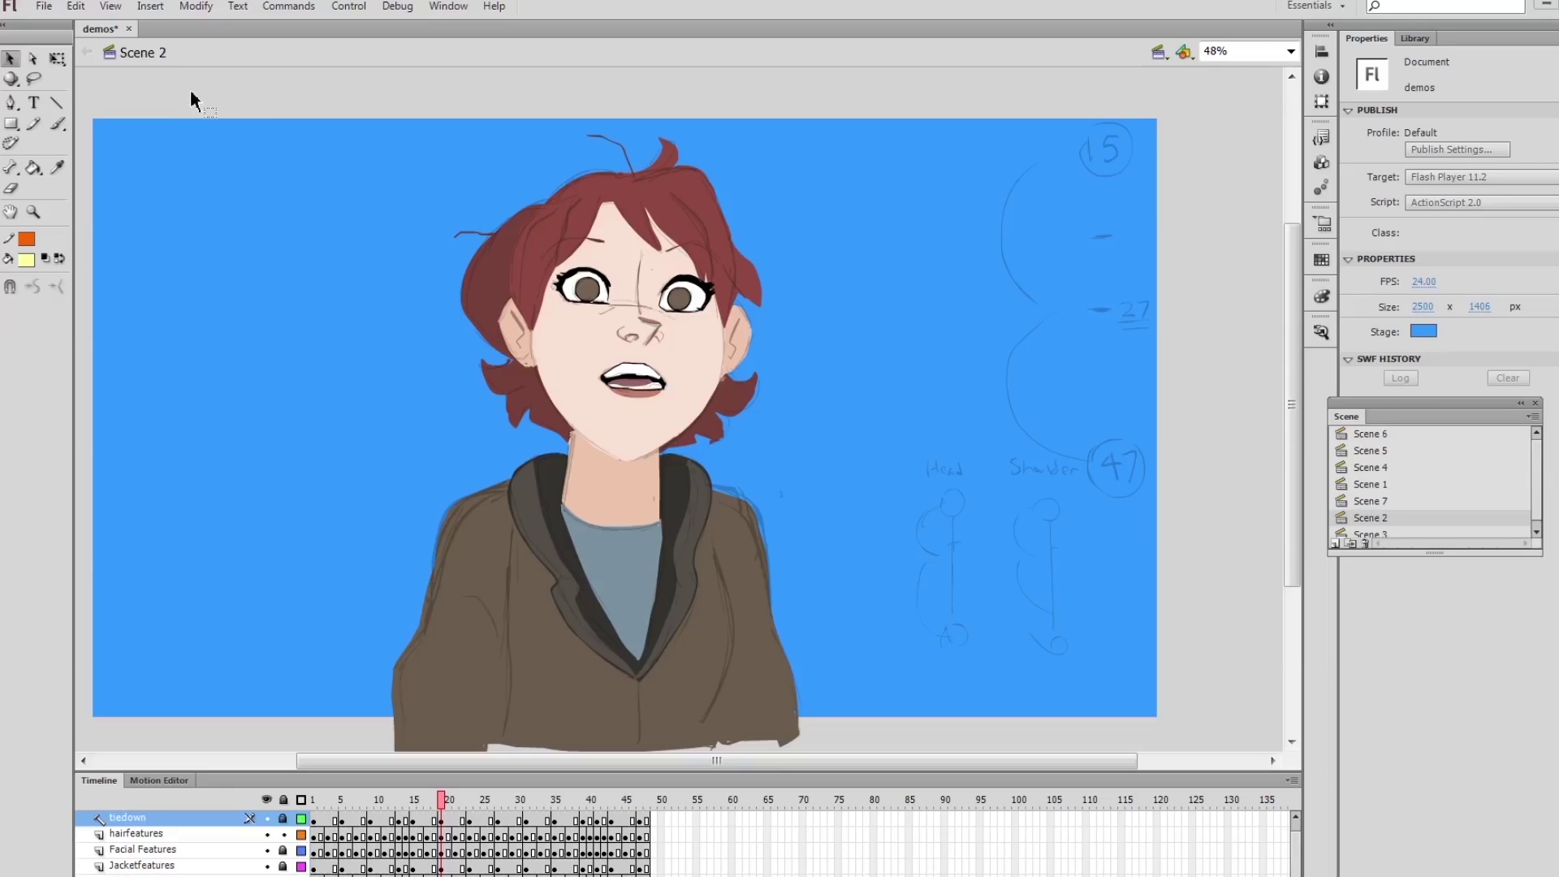
left_click(44, 6)
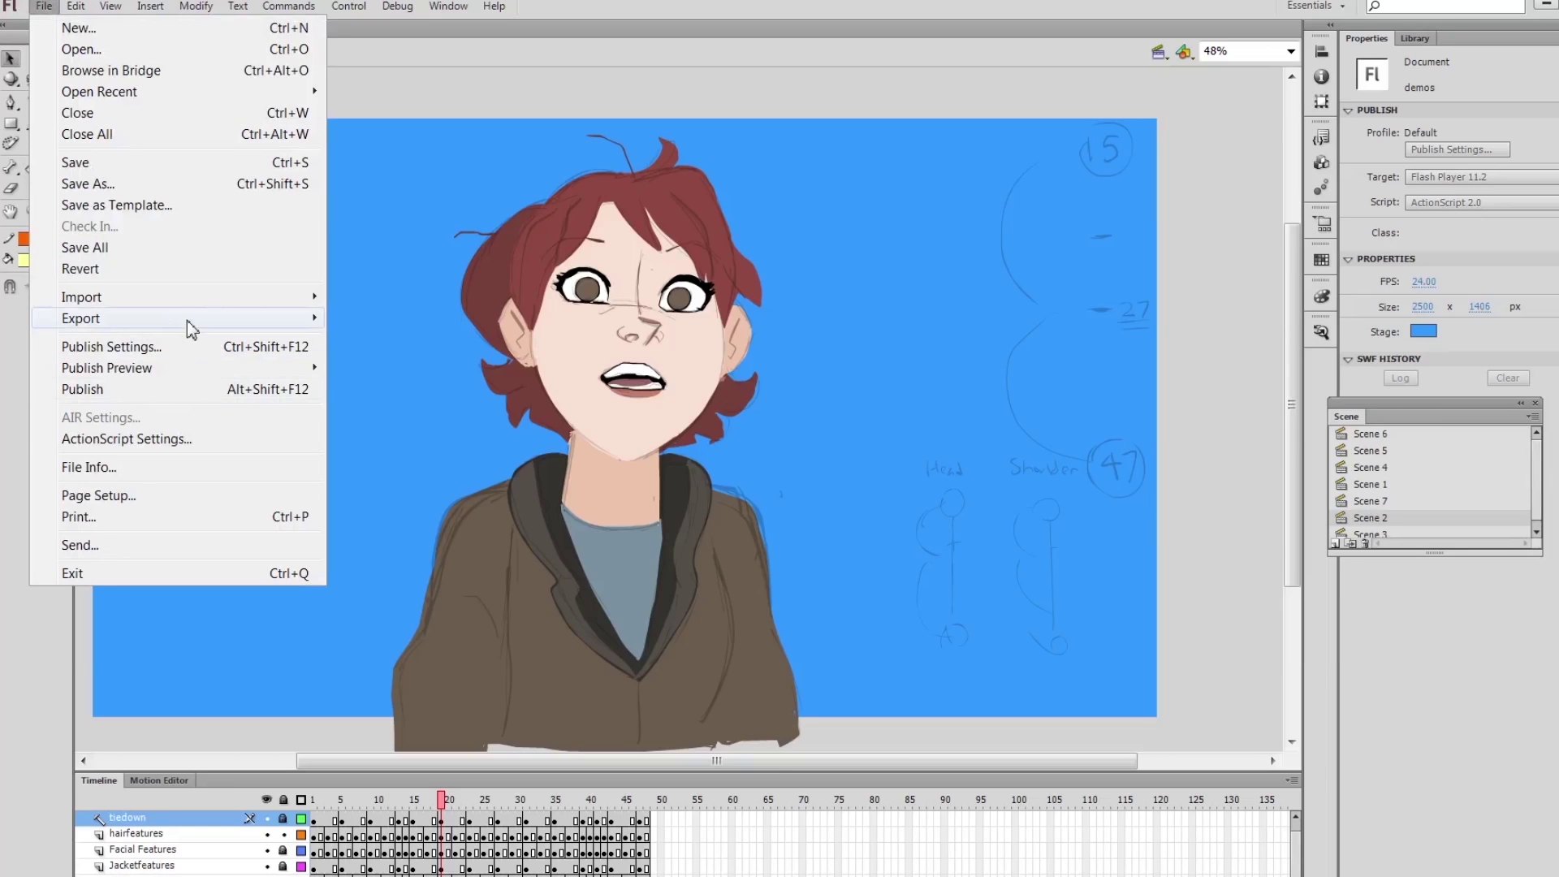
mouse_move(188, 321)
left_click(428, 362)
left_click(349, 861)
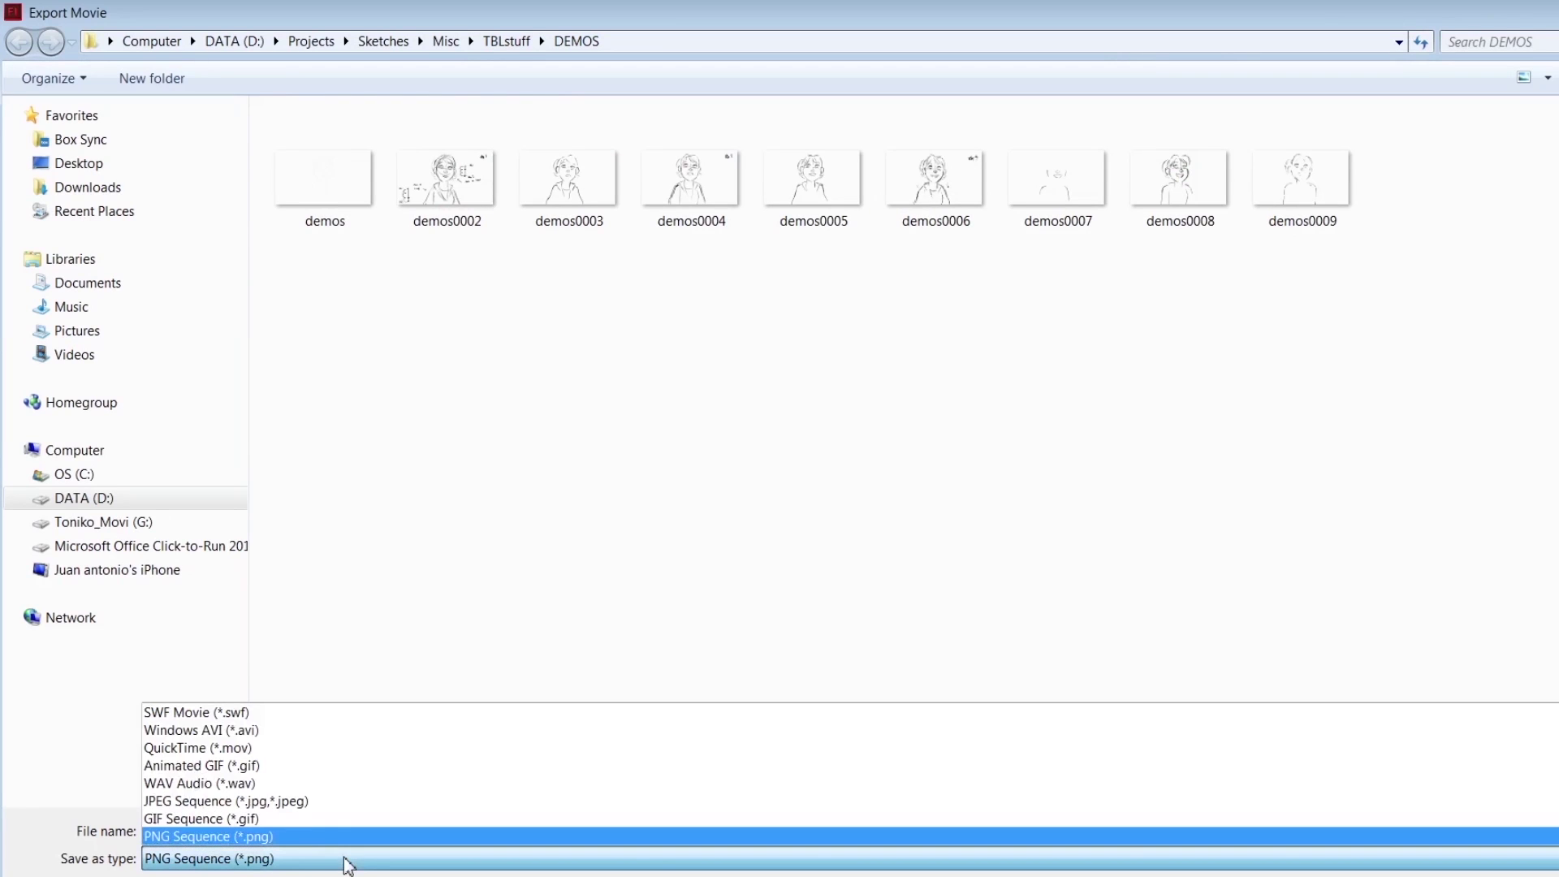
left_click(257, 713)
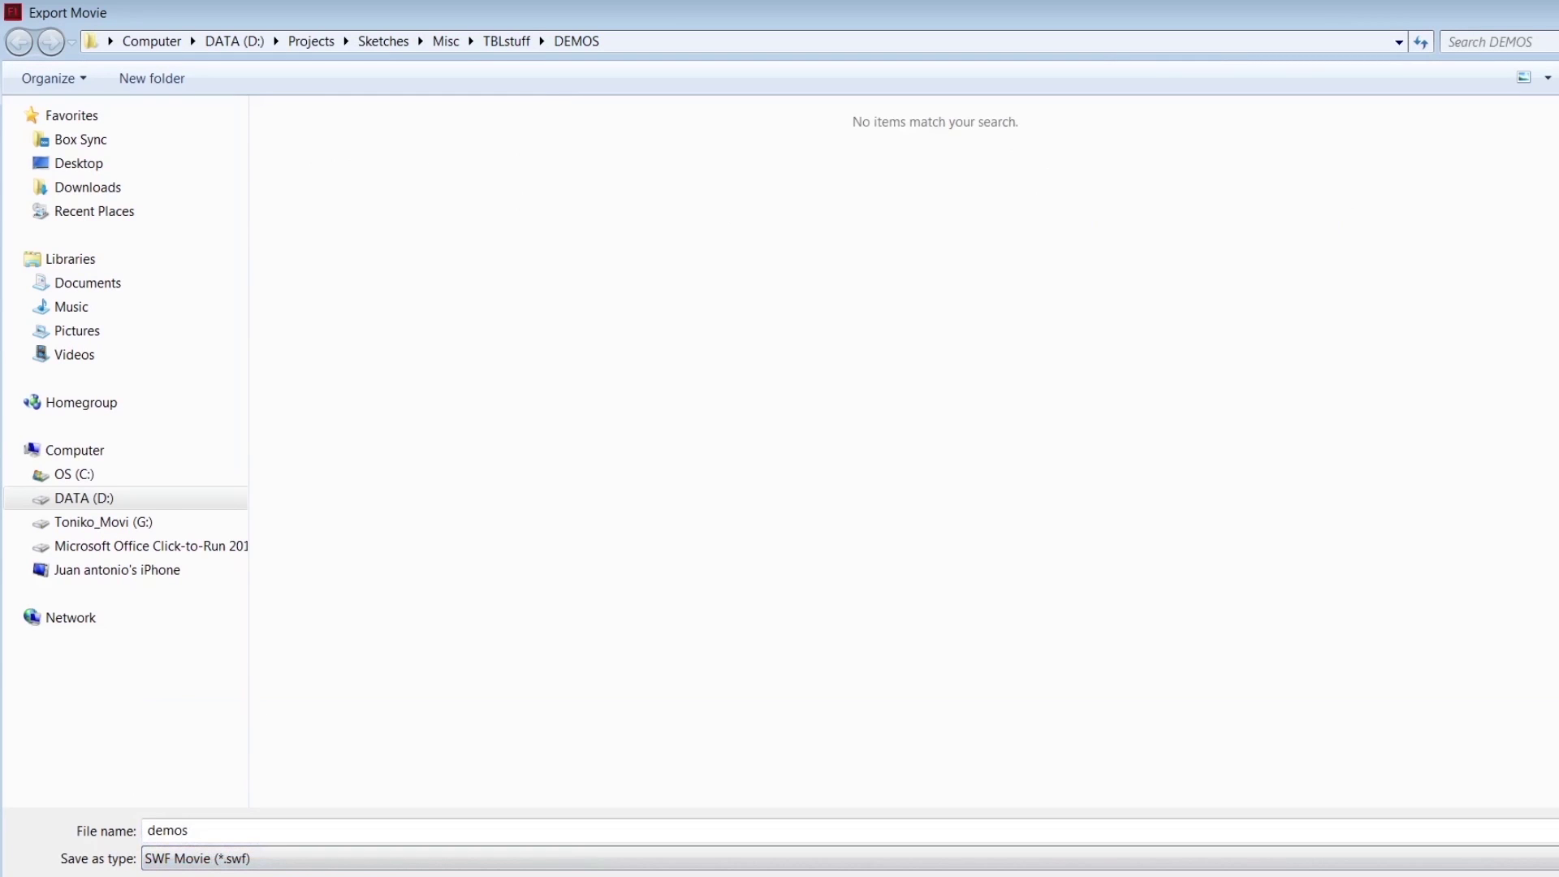
key("Escape")
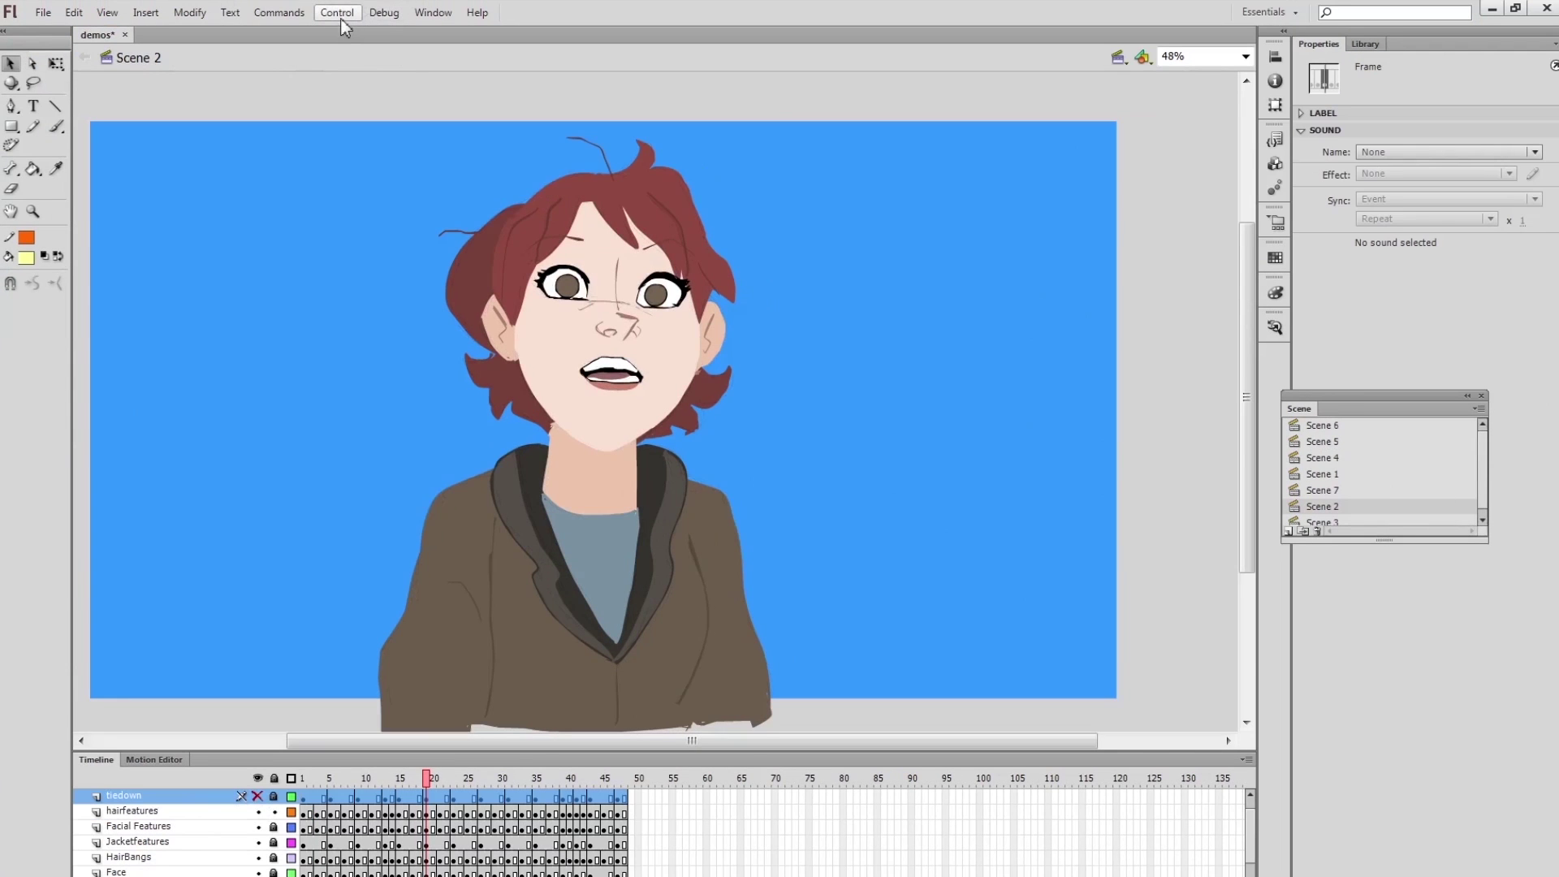
left_click(339, 16)
left_click(374, 169)
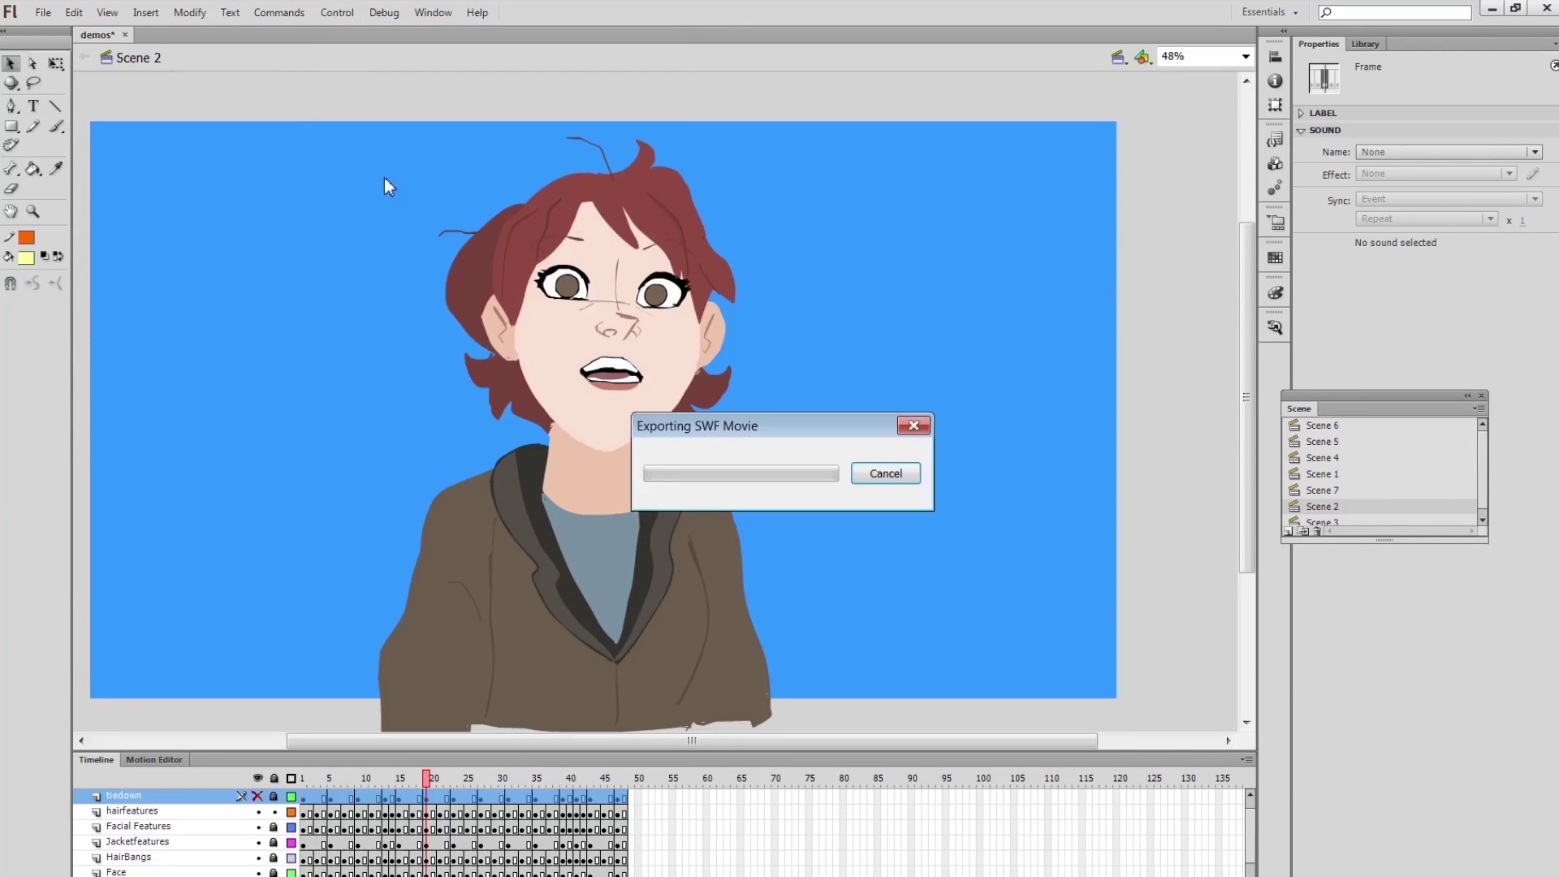
right_click(964, 293)
left_click(1004, 362)
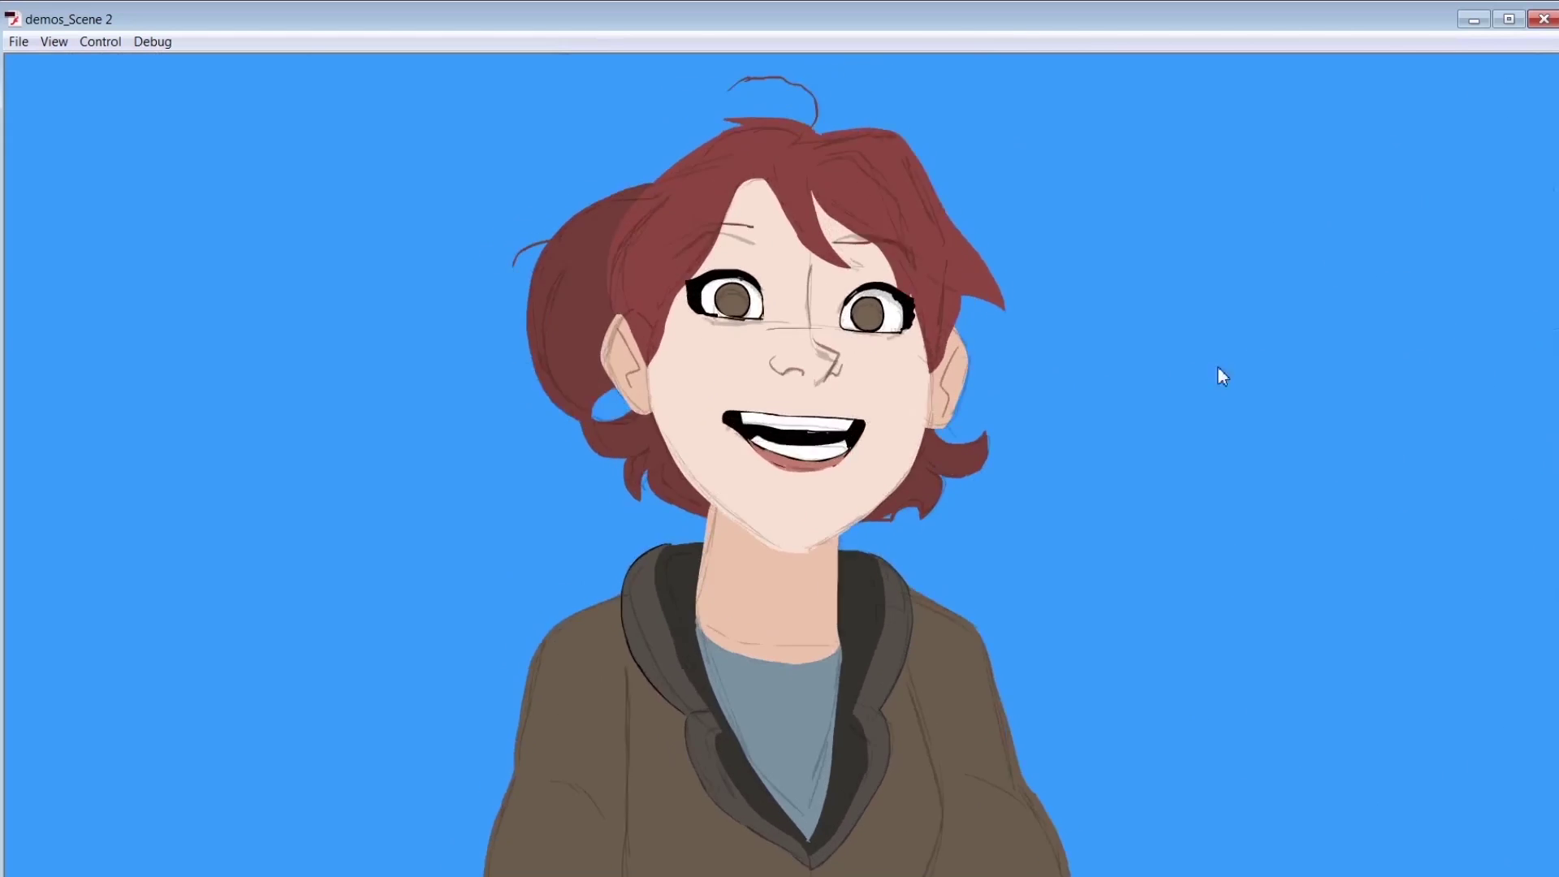
left_click(1544, 19)
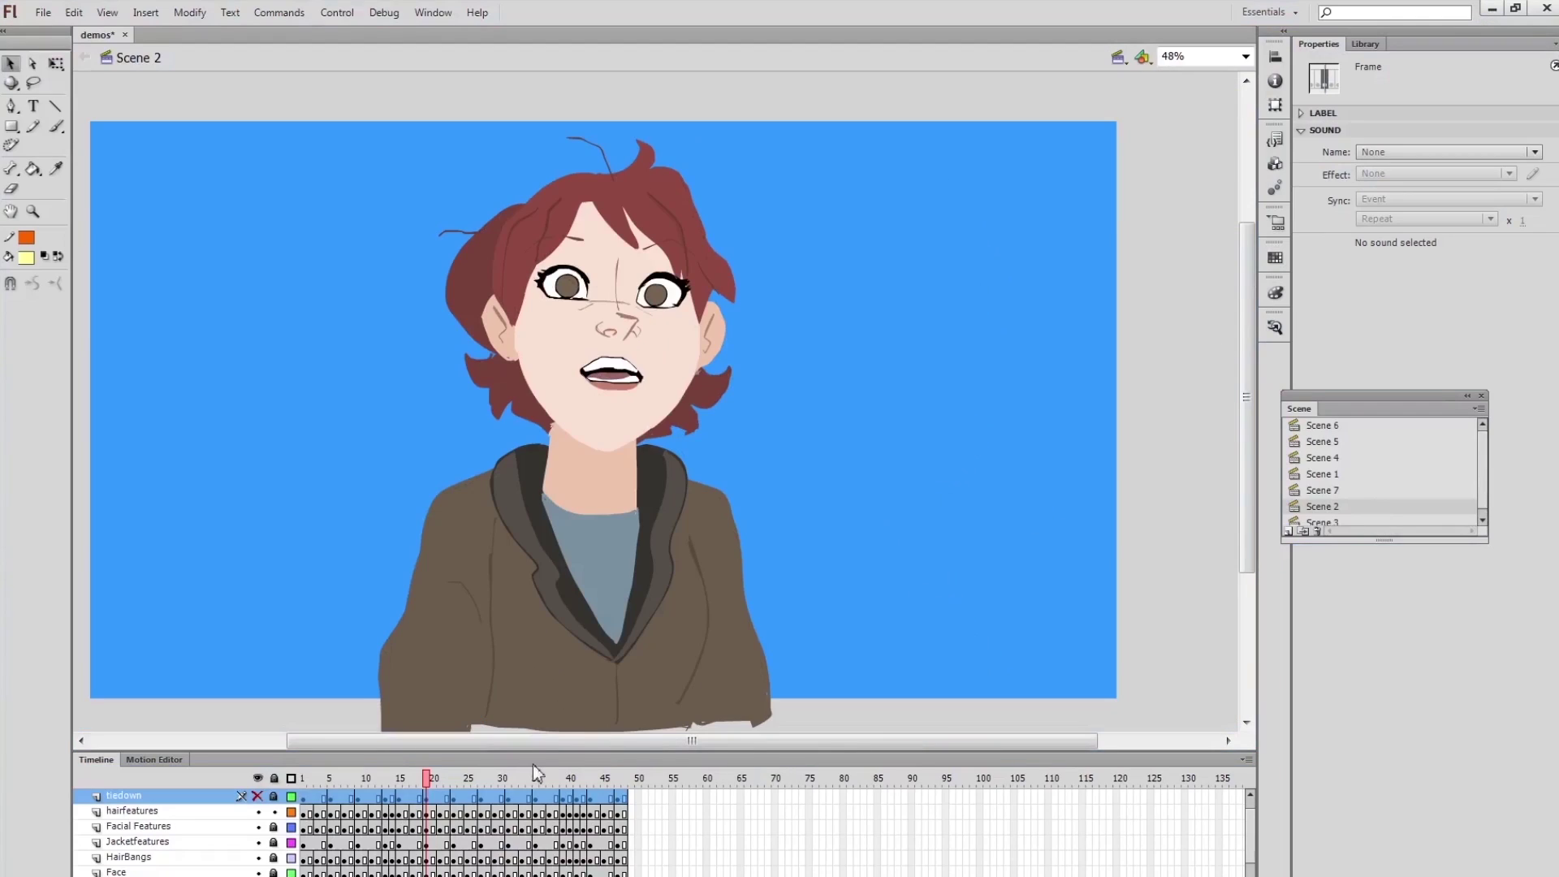
- Check that the tiedown layer is set to Guide from its layer context menu
left_click(271, 810)
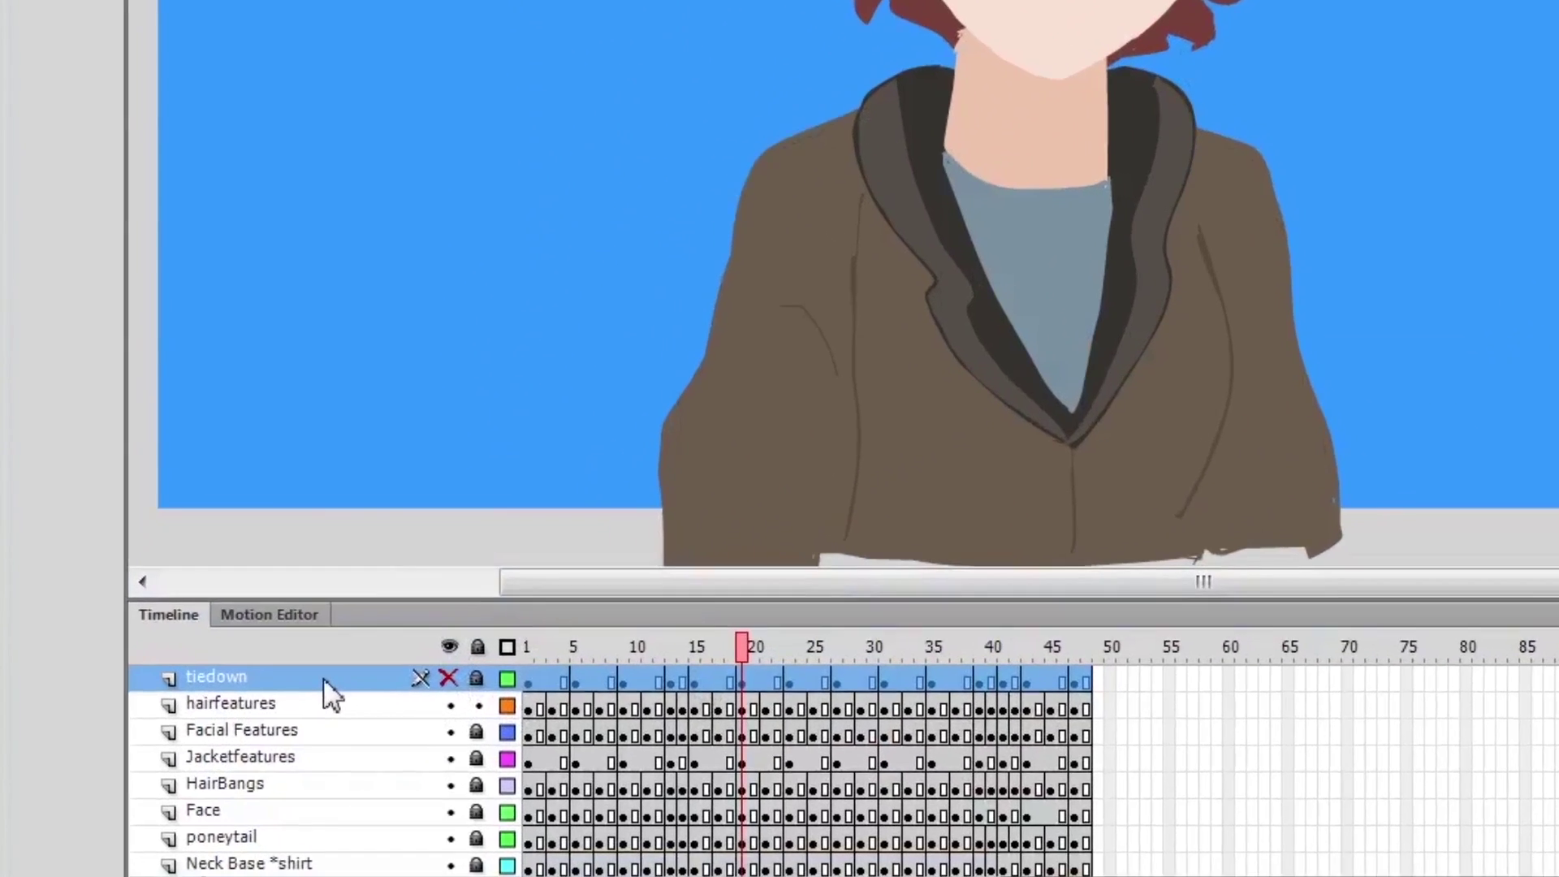
right_click(324, 680)
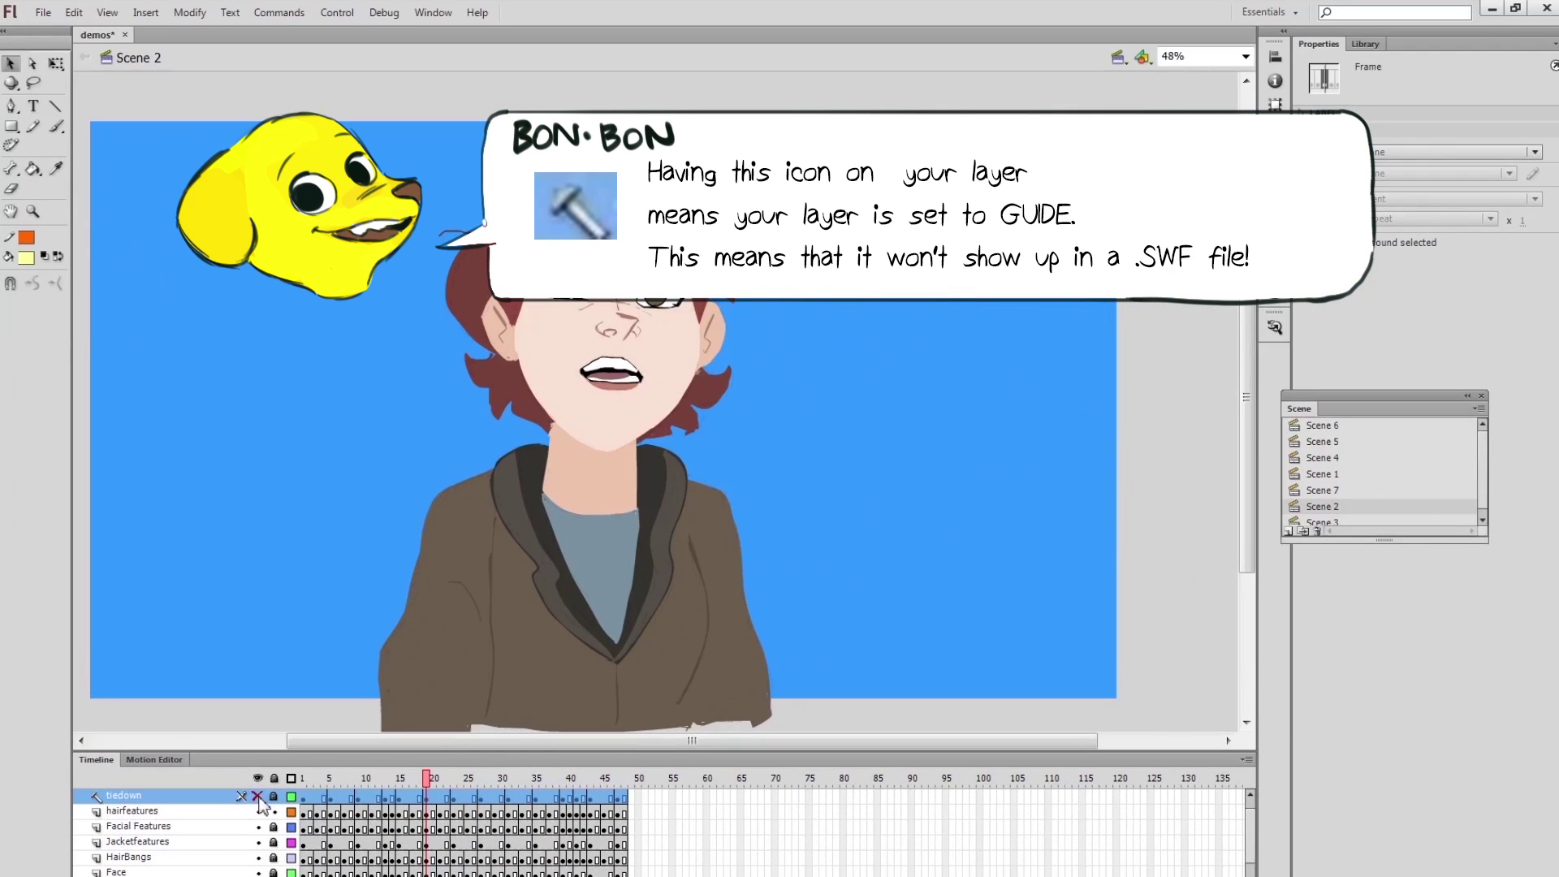
- Show the tiedown guide layer and test the scene with Show All to confirm guides stay hidden
left_click(256, 797)
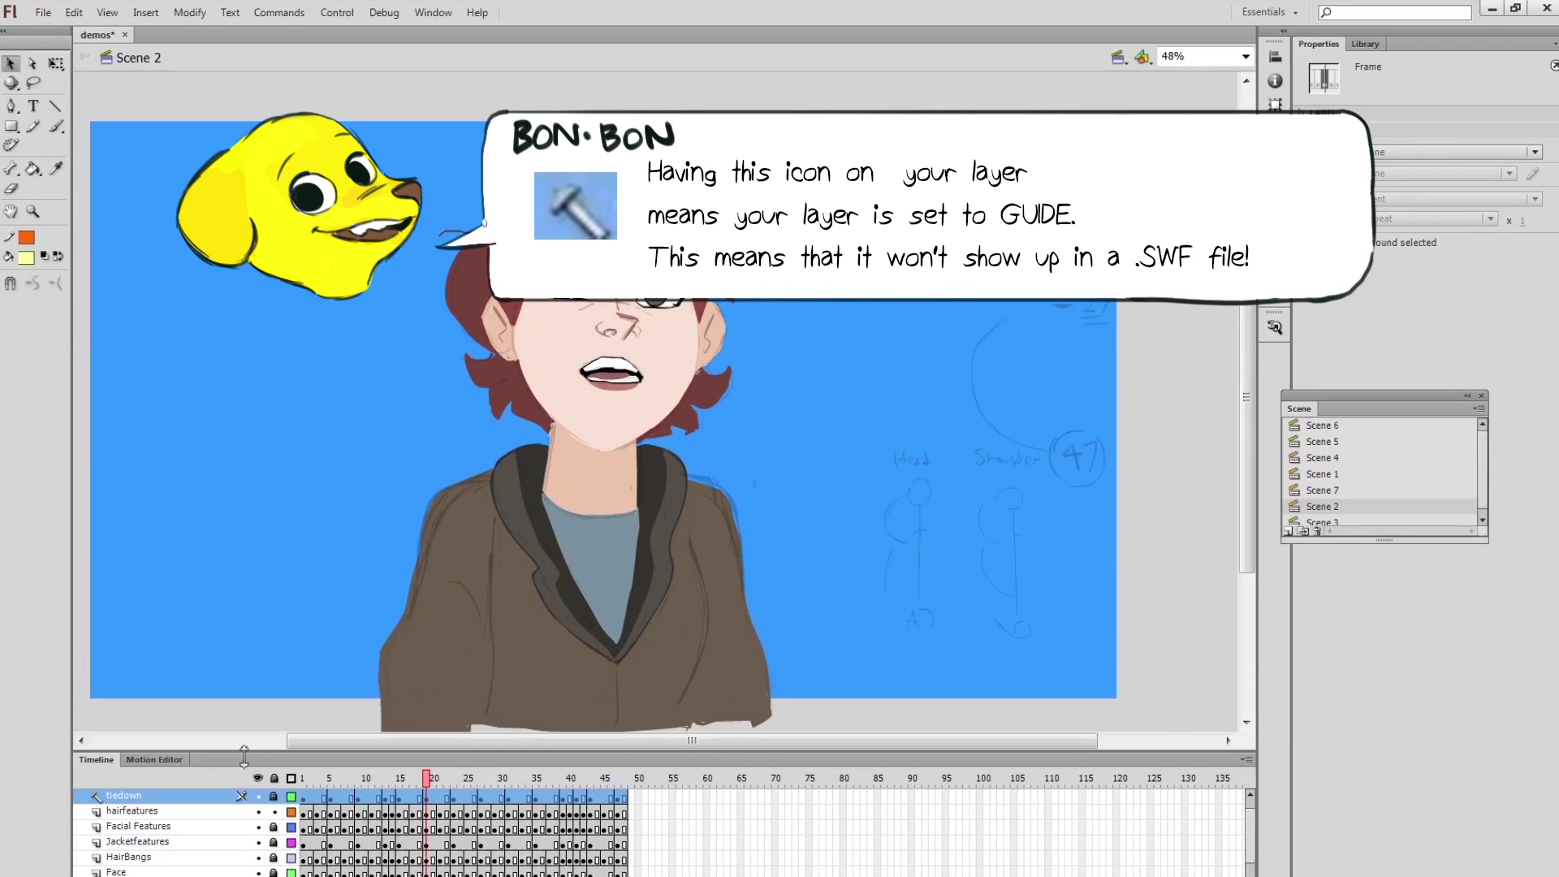
left_click(337, 12)
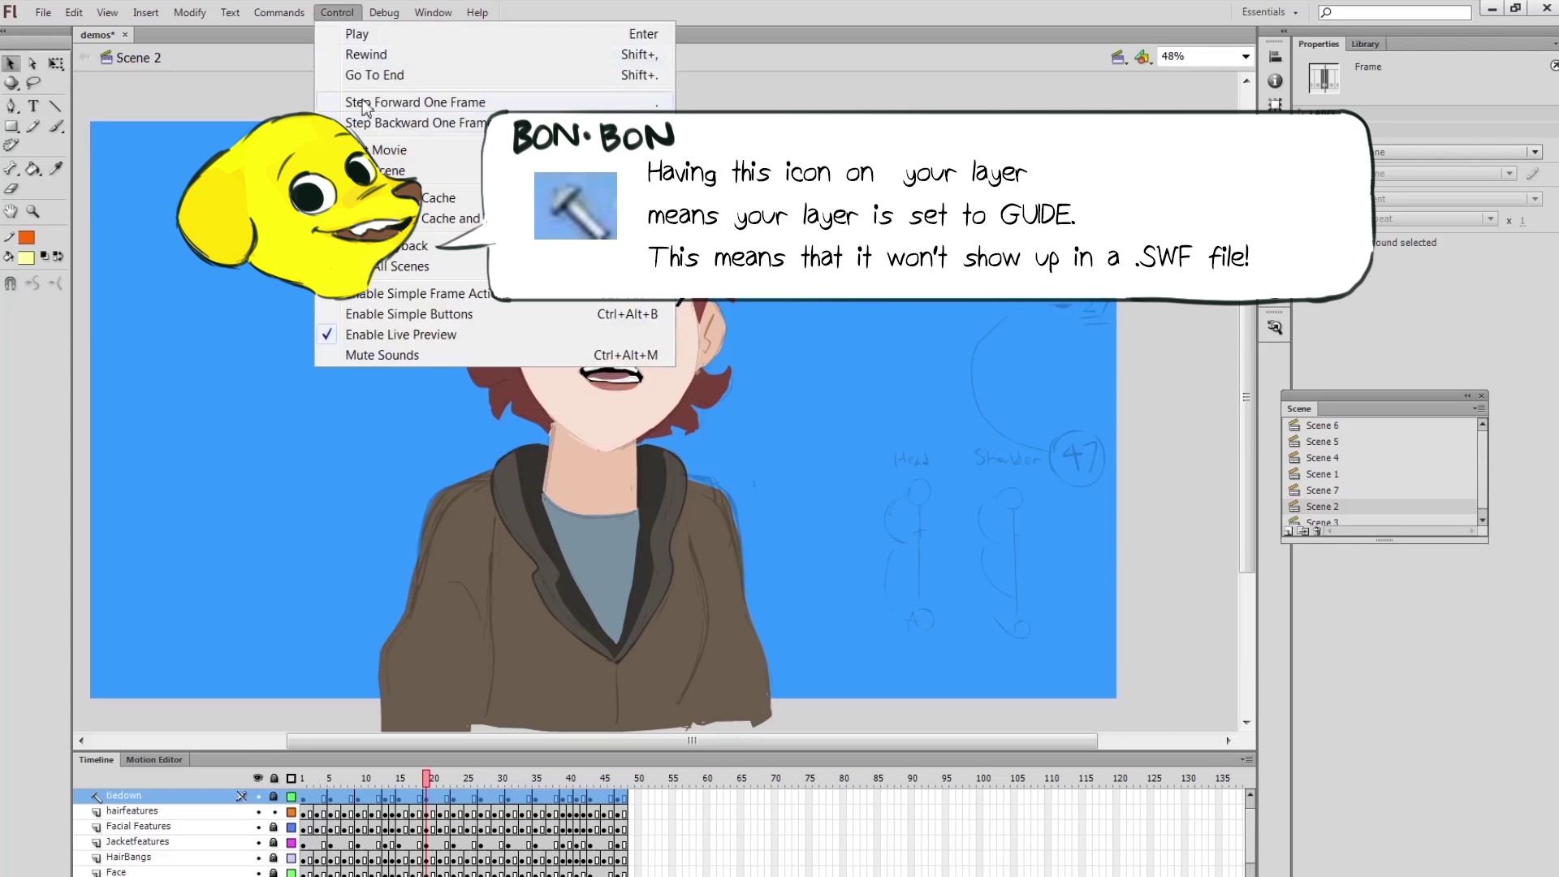
key("Escape")
right_click(963, 437)
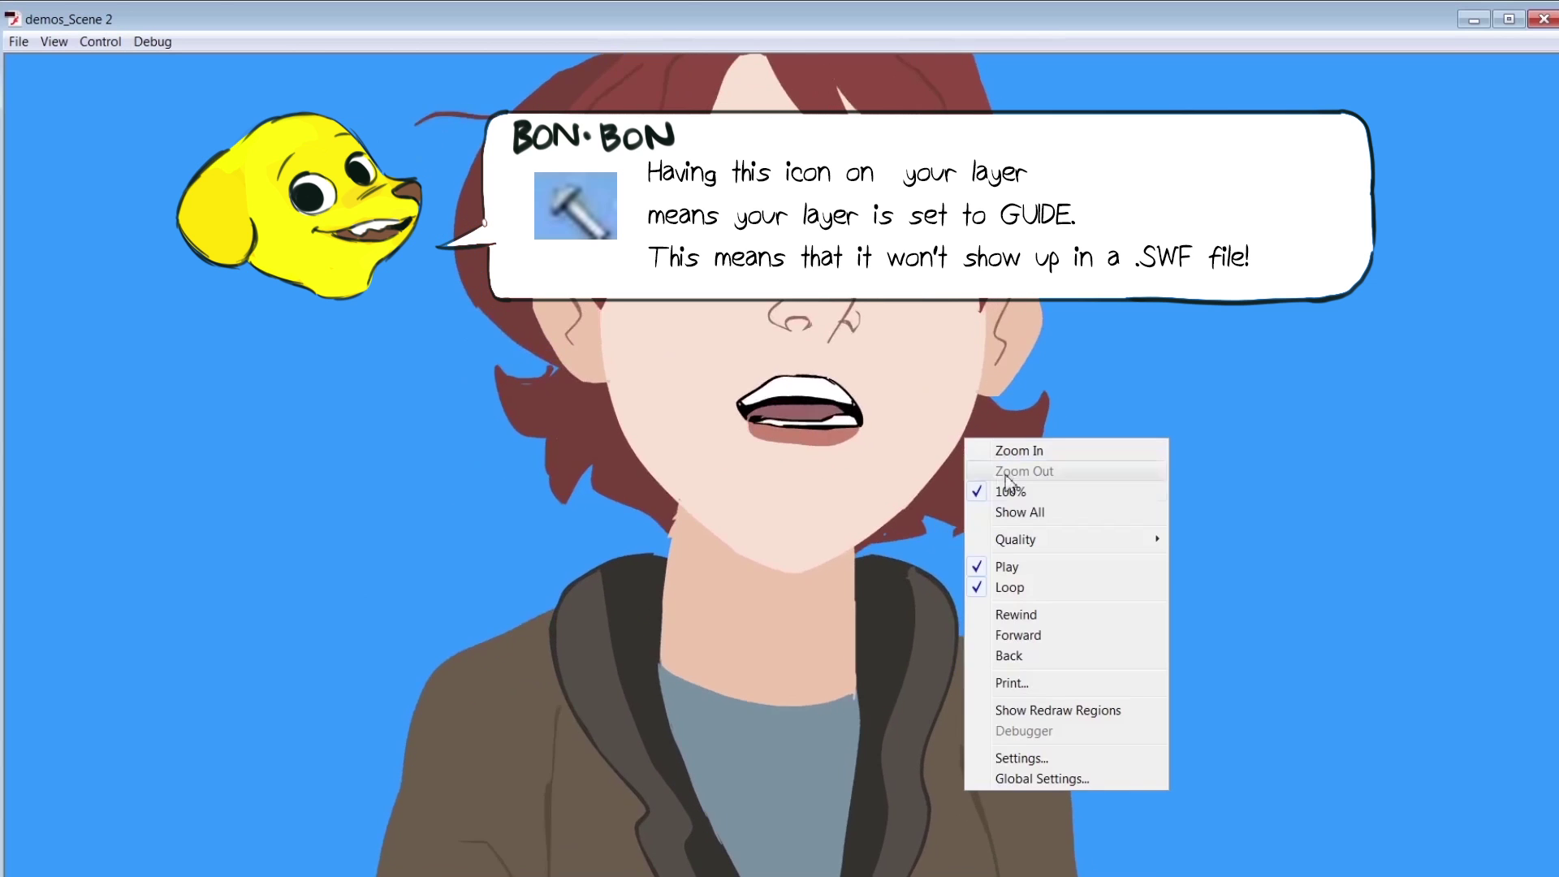
left_click(1010, 511)
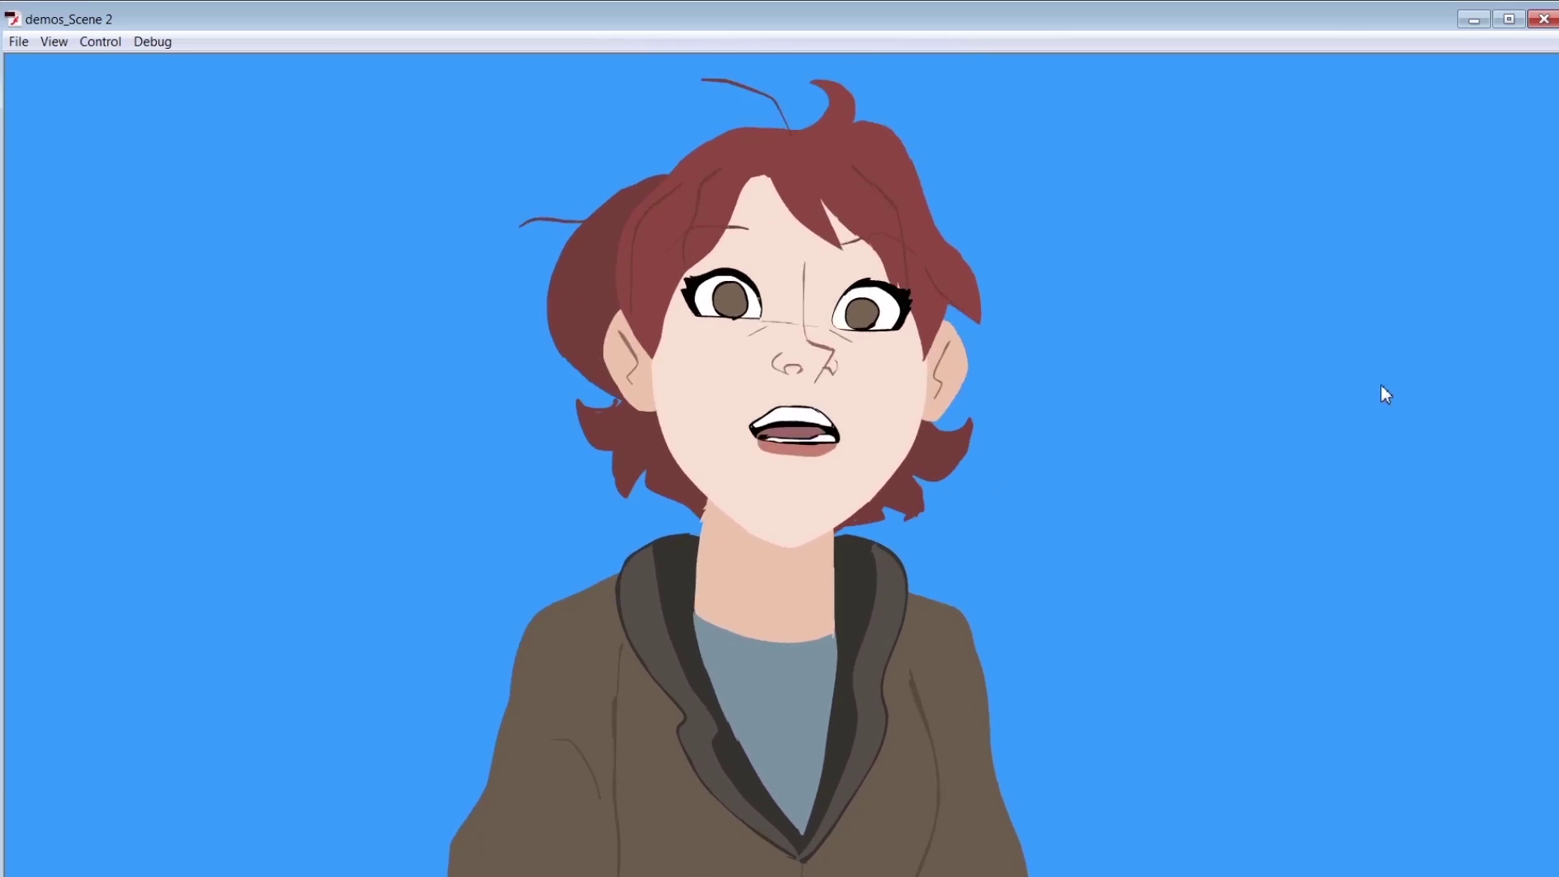
left_click(1542, 19)
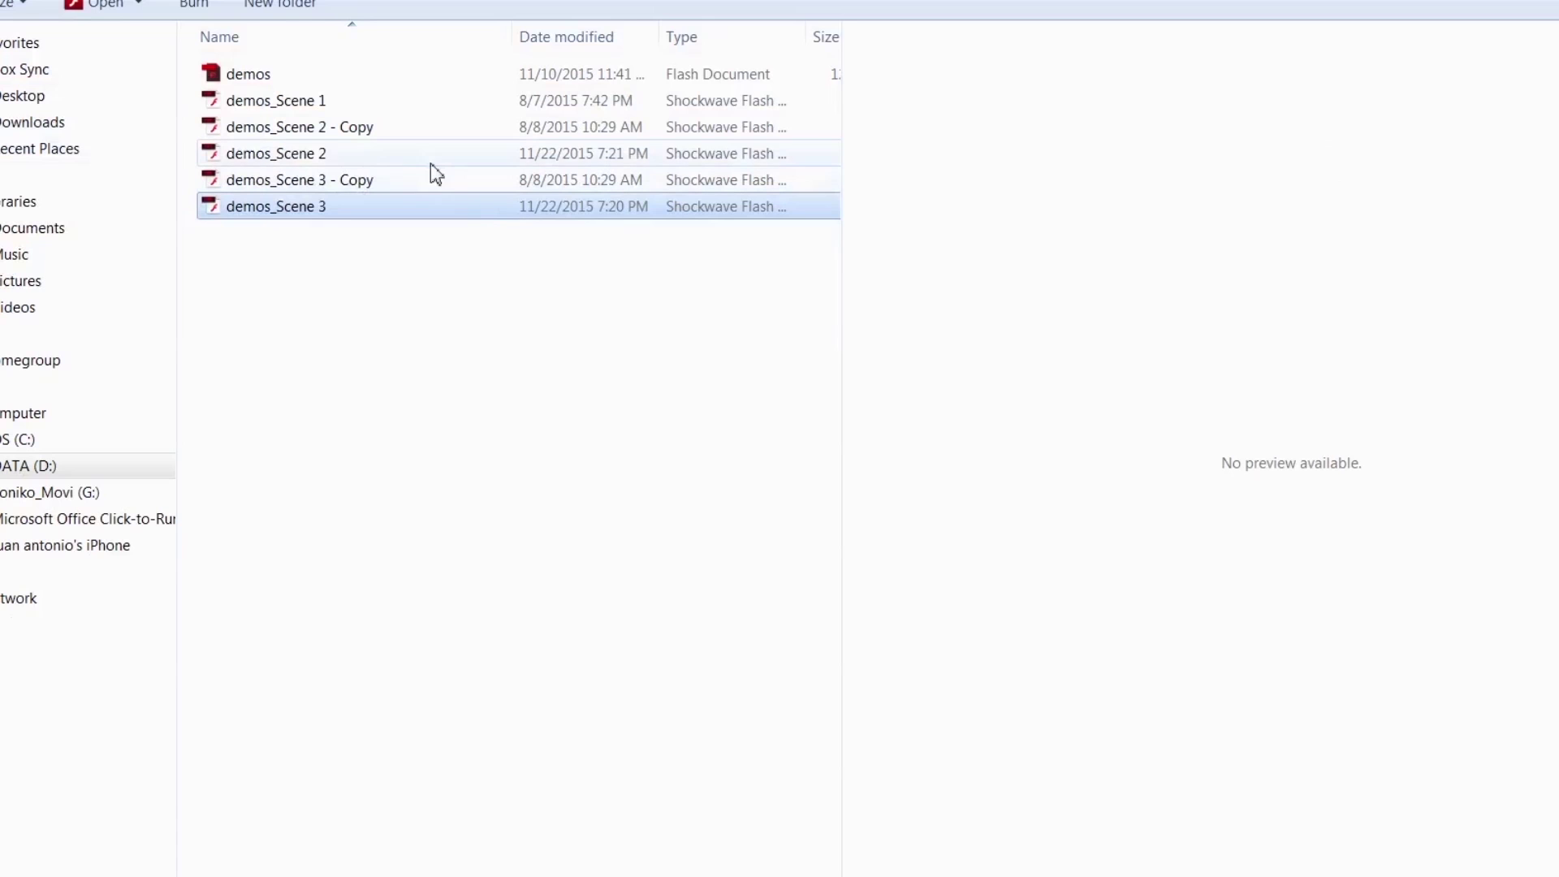
- Play the exported demos_Scene 2.swf in Flash Player and bring up its view options
left_click(430, 160)
double_click(328, 155)
right_click(981, 215)
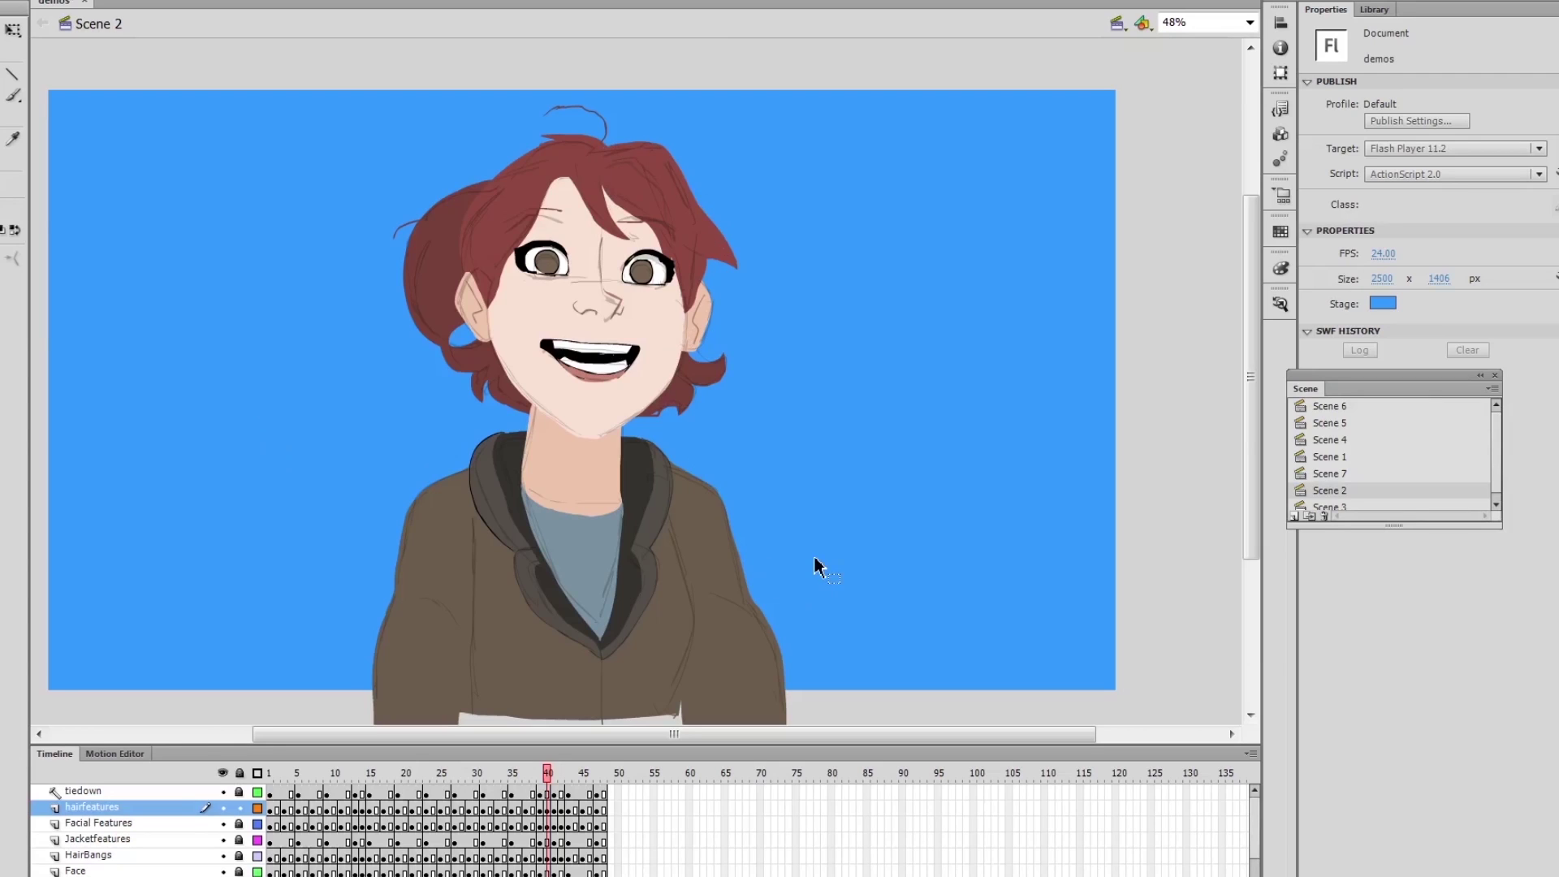
- Add a new layer above tiedown and set a pressure-sensitive light-yellow Brush
left_click(91, 791)
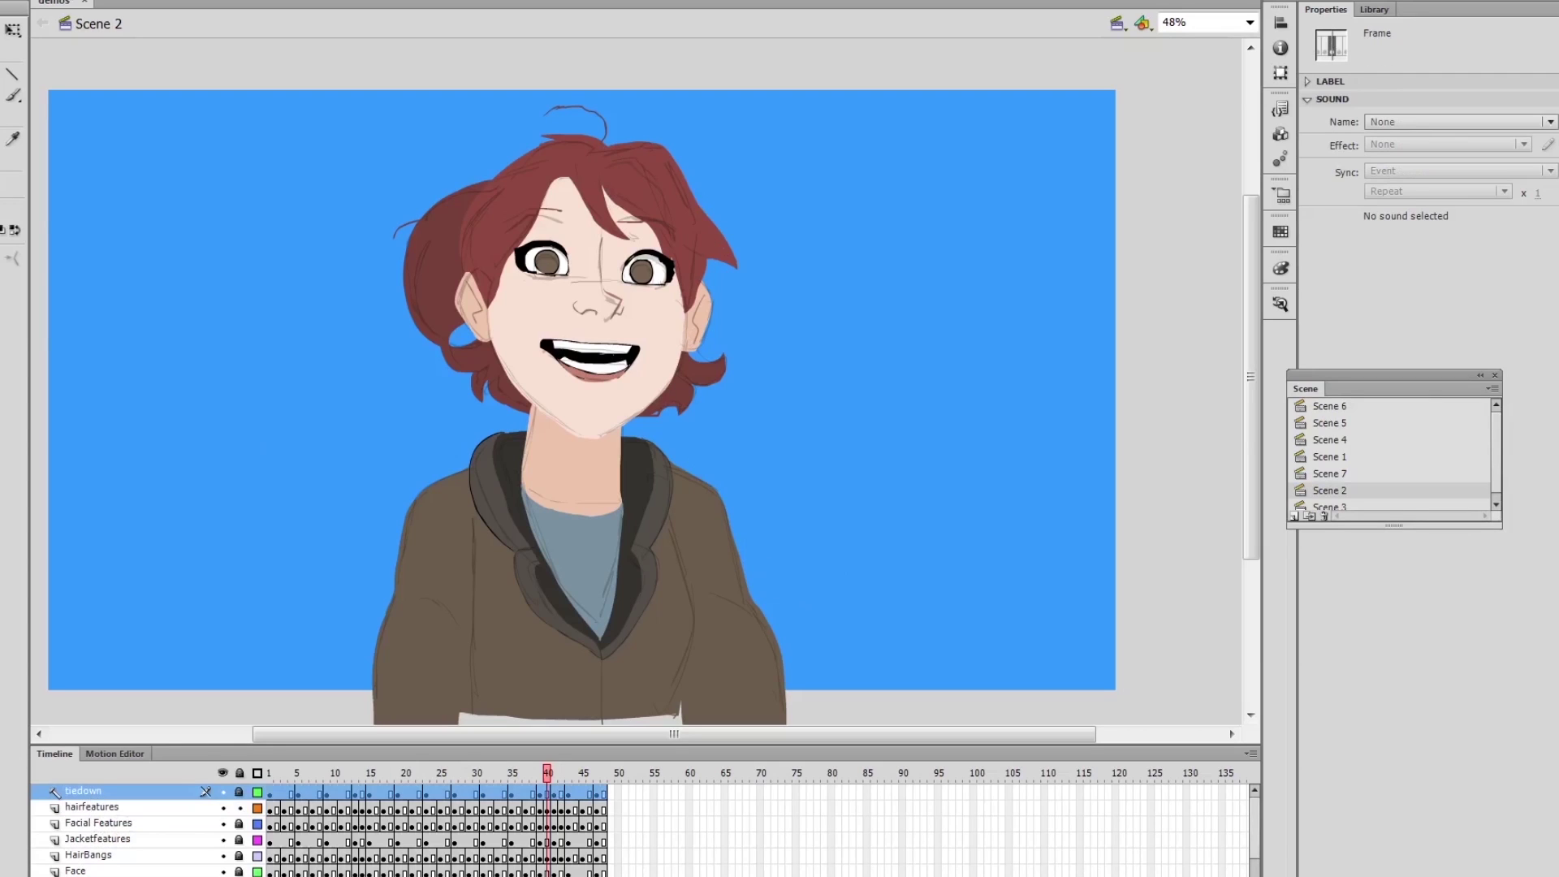
left_click(41, 876)
left_click(15, 99)
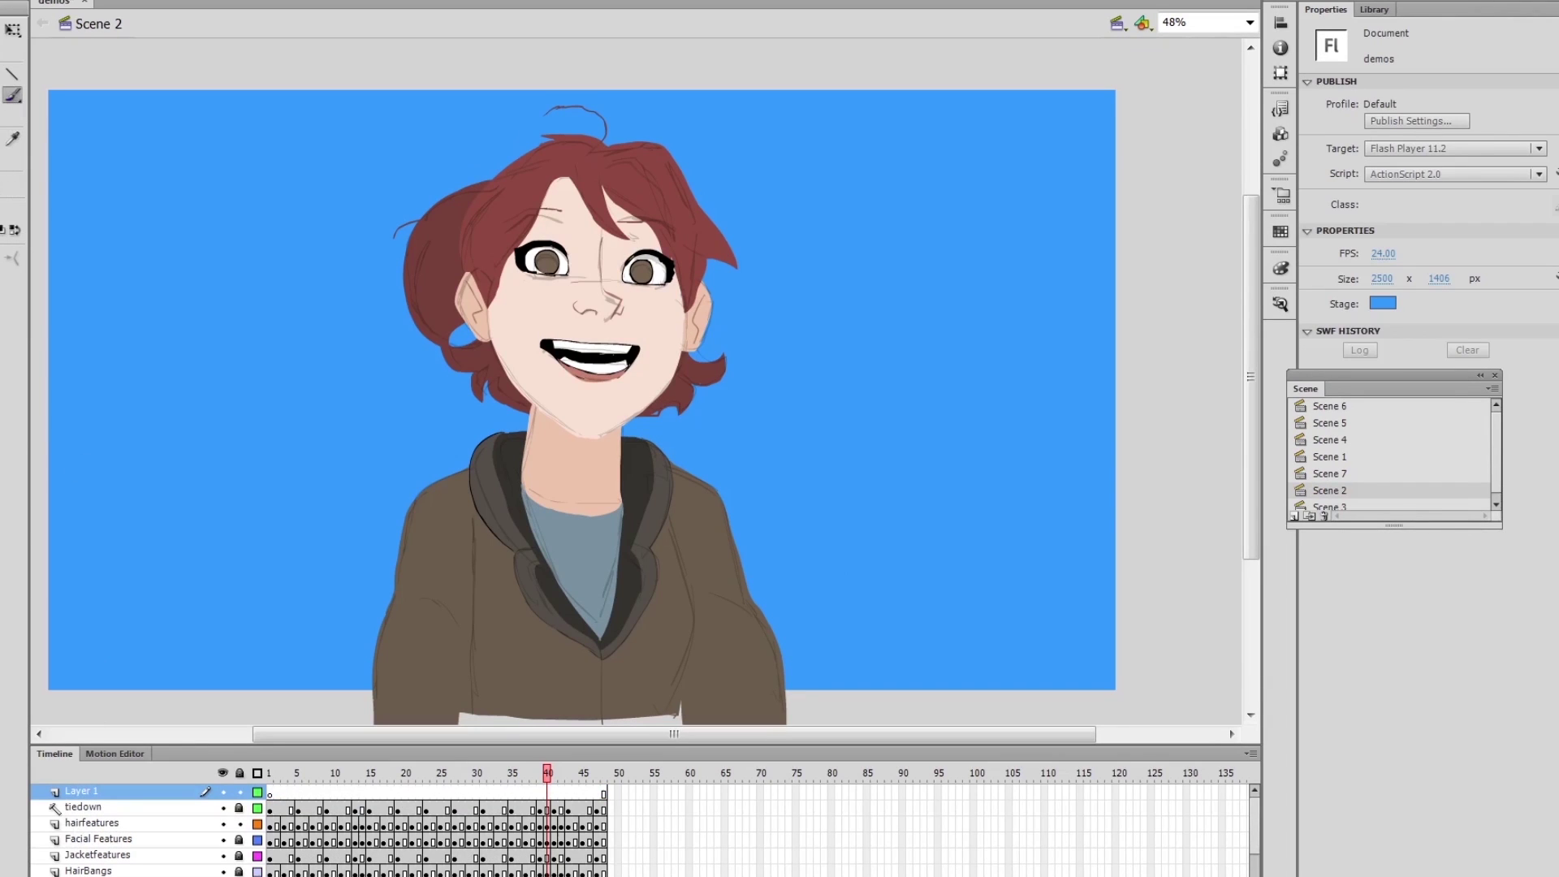
left_click(1, 230)
left_click(258, 380)
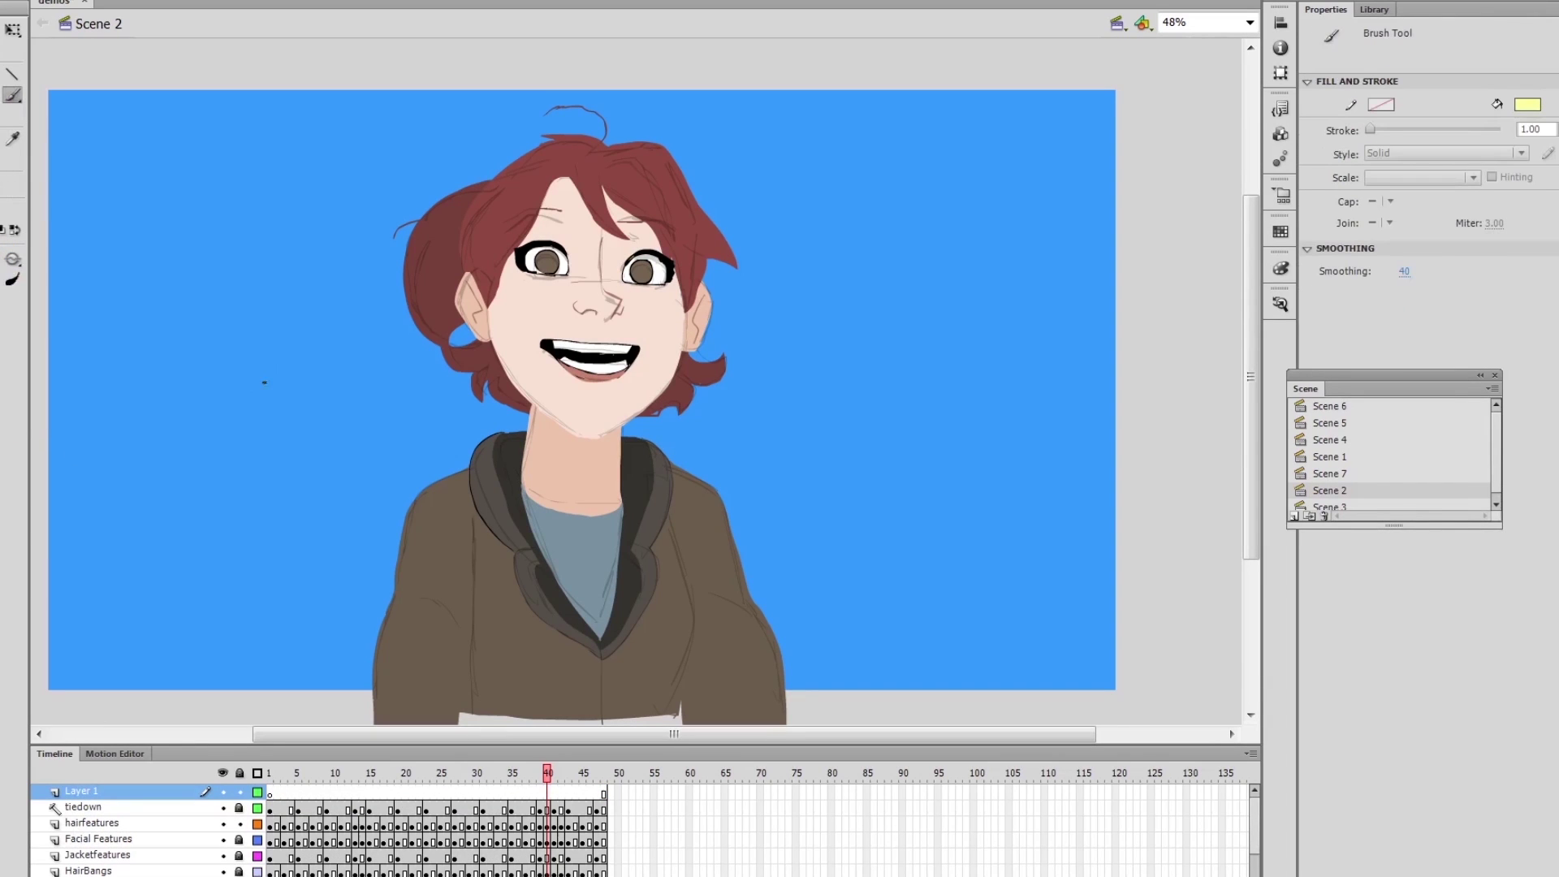
left_click(1, 300)
left_click(11, 358)
left_click(12, 280)
- Paint light-yellow highlights down the right side of the hair, ear, chin and jacket
mouse_move(609, 140)
left_mouse_down()
mouse_move(667, 145)
mouse_move(737, 266)
mouse_move(698, 246)
mouse_move(679, 314)
mouse_move(689, 349)
mouse_move(664, 392)
mouse_move(605, 426)
left_mouse_up()
left_click_drag(686, 357, 727, 361)
mouse_move(627, 429)
left_mouse_down()
mouse_move(722, 508)
mouse_move(775, 629)
mouse_move(784, 723)
left_mouse_up()
mouse_move(673, 523)
left_mouse_down()
mouse_move(690, 621)
mouse_move(662, 722)
left_mouse_up()
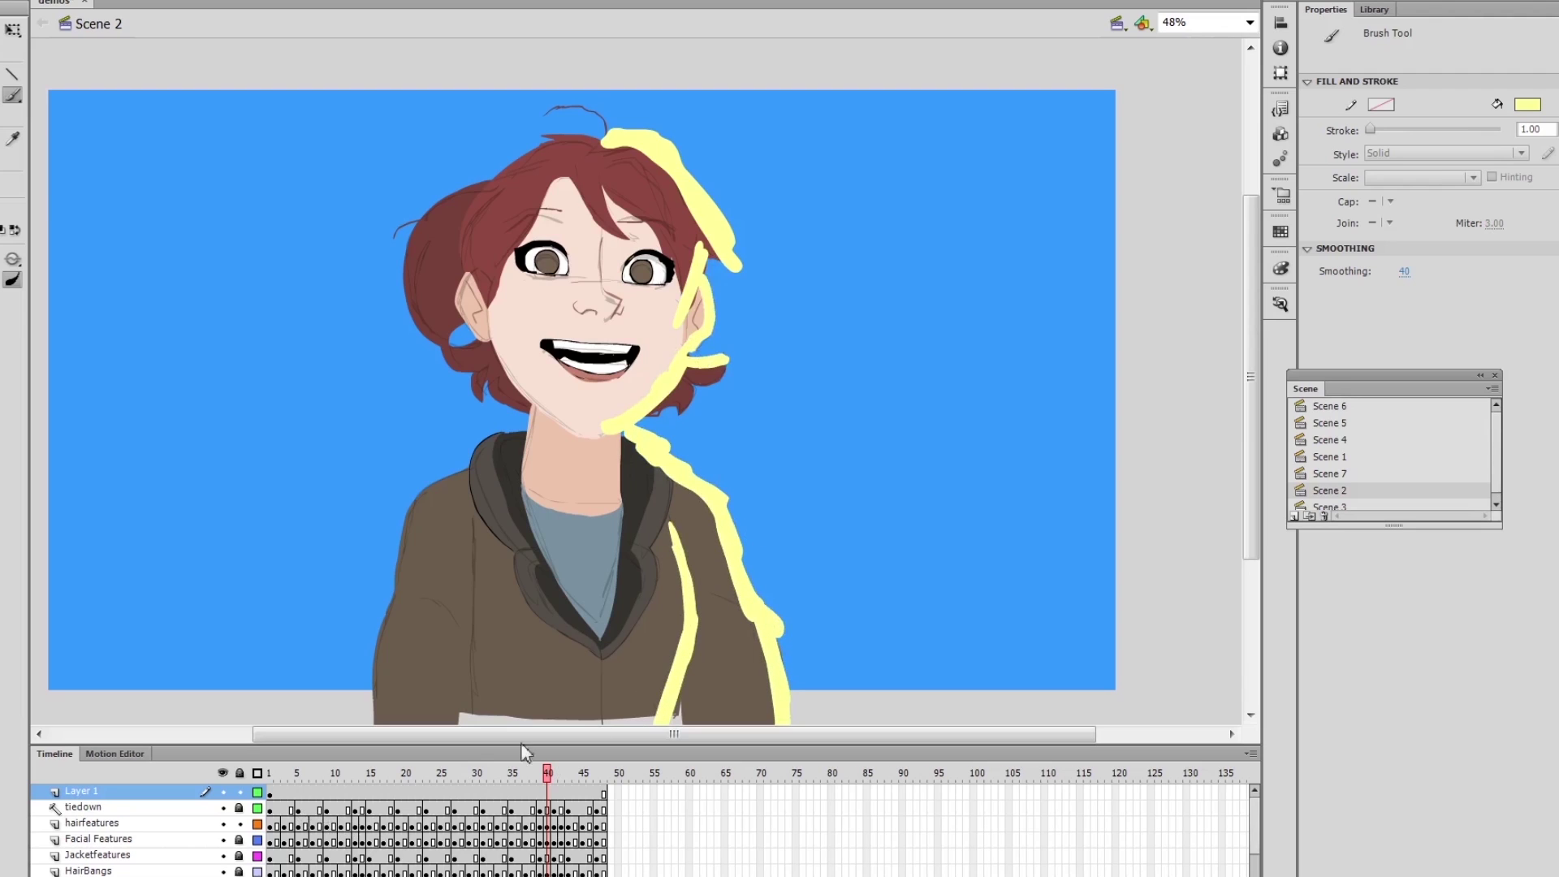
- On frame 47, replace the highlights with new strokes on the hair and ear, then return to frame 1
left_click(597, 792)
key("Delete")
key("ctrl+z")
key("Delete")
left_click_drag(630, 138, 694, 227)
left_click_drag(667, 159, 734, 260)
left_click_drag(688, 324, 703, 276)
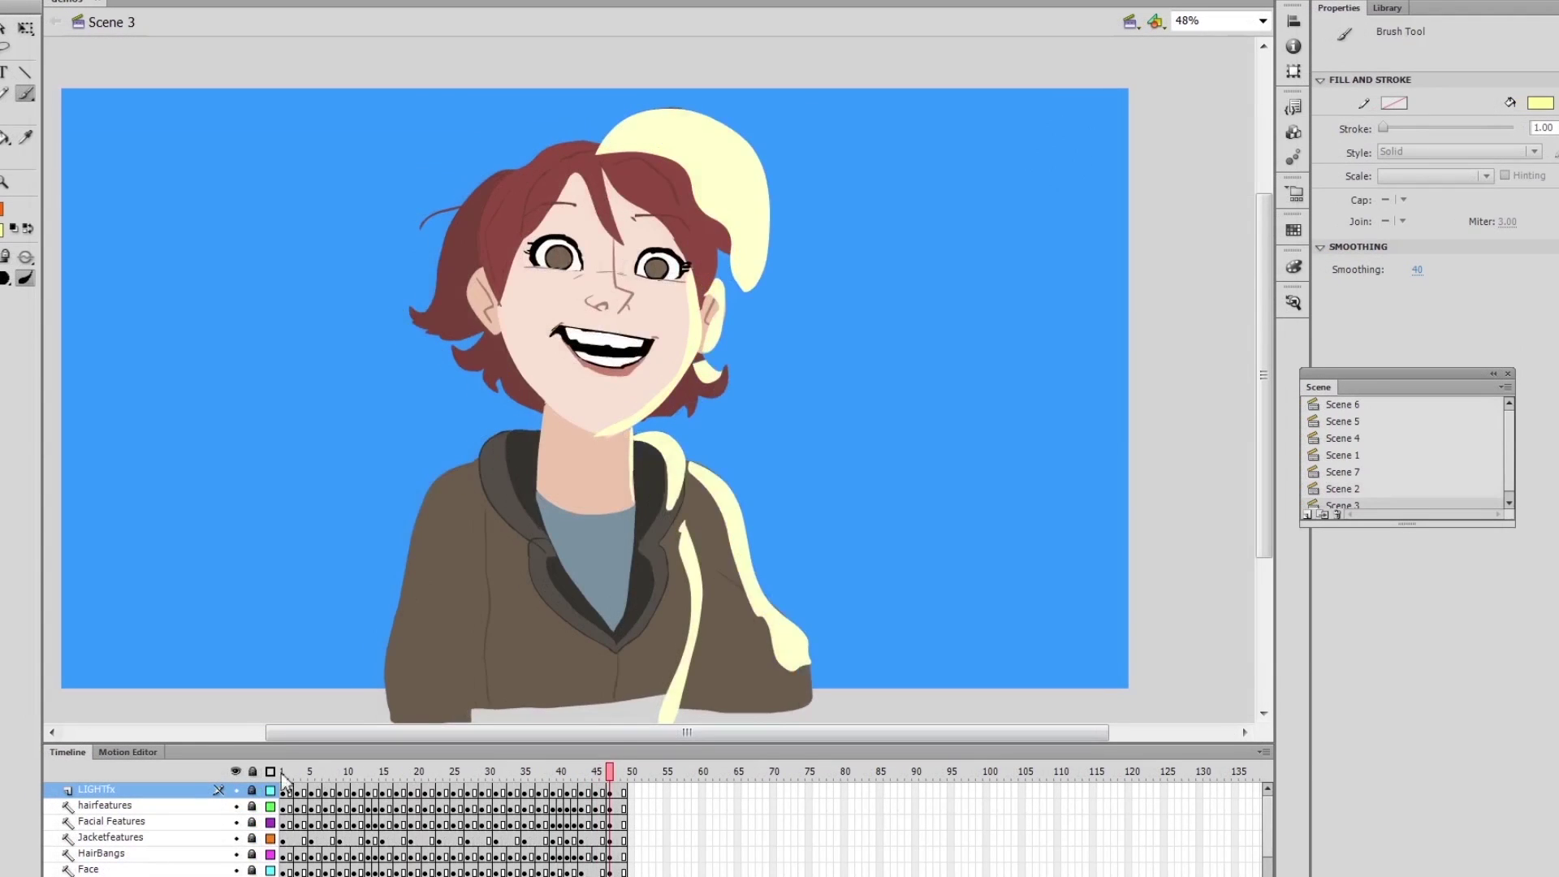
left_click(282, 772)
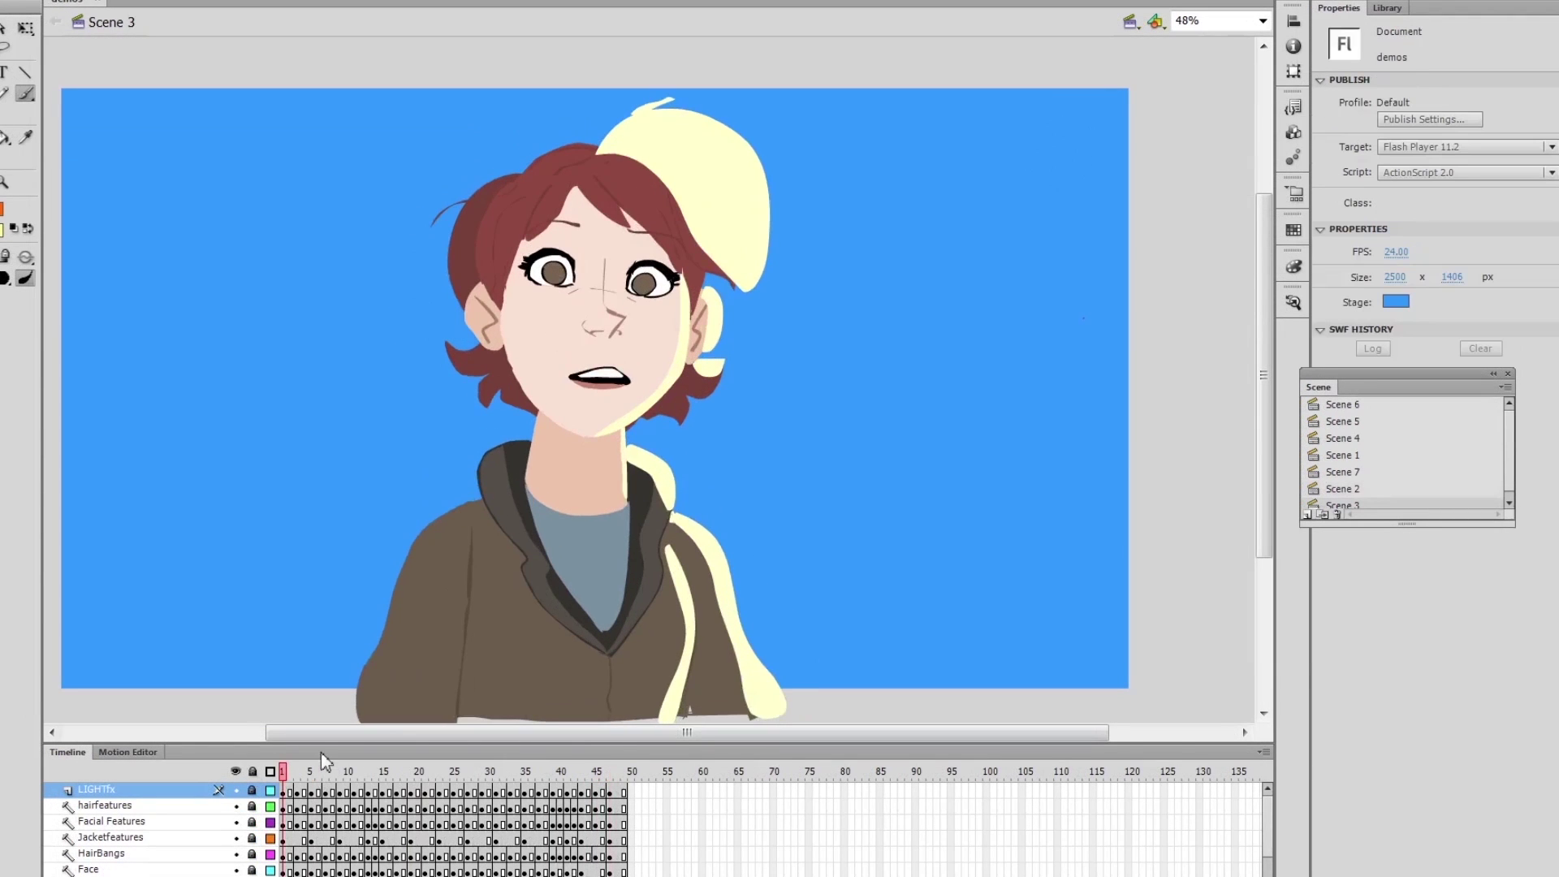
key("Return")
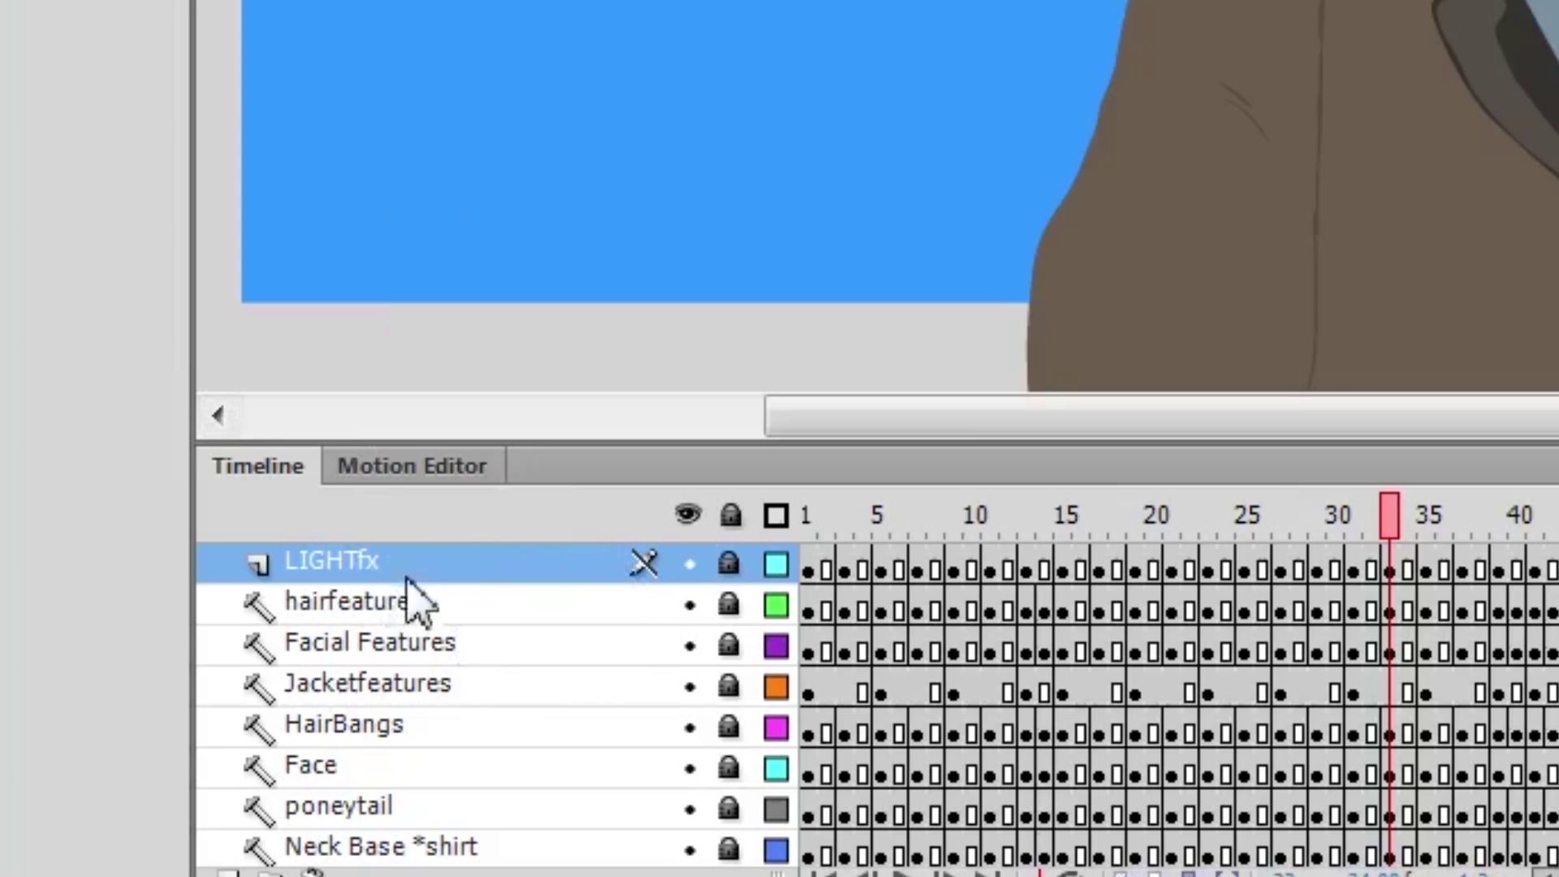
scroll(373, 634, "down", 2)
scroll(438, 851, "down", 2)
scroll(422, 850, "down", 1)
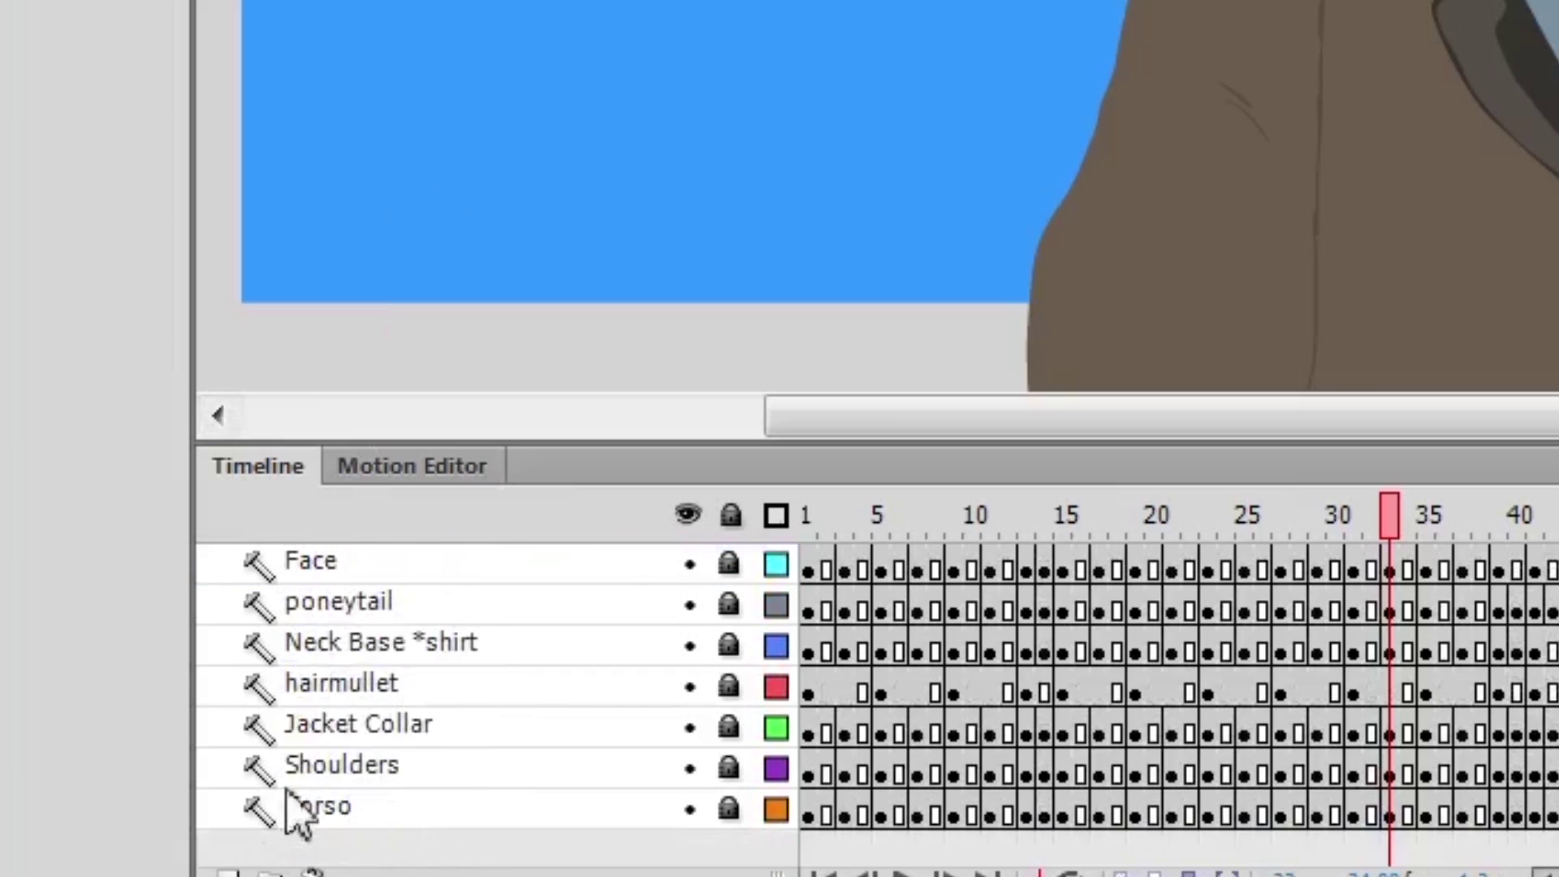
scroll(261, 723, "up", 4)
scroll(260, 682, "up", 1)
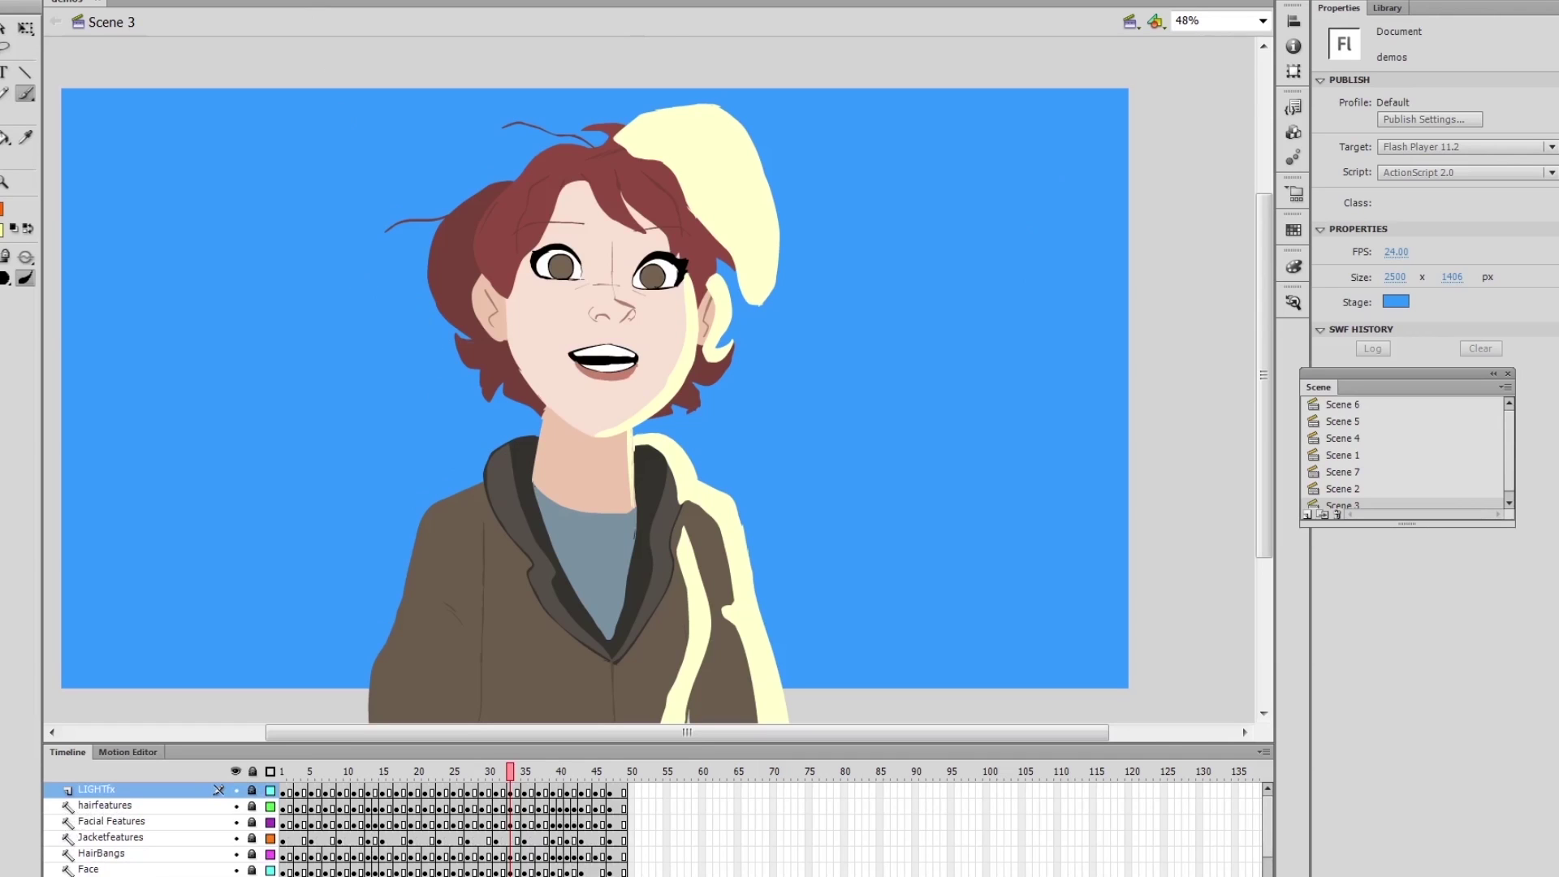
left_click(318, 2)
- Test Scene 3 as a SWF scaled to Show All, then close it with Ctrl+W
left_click(357, 139)
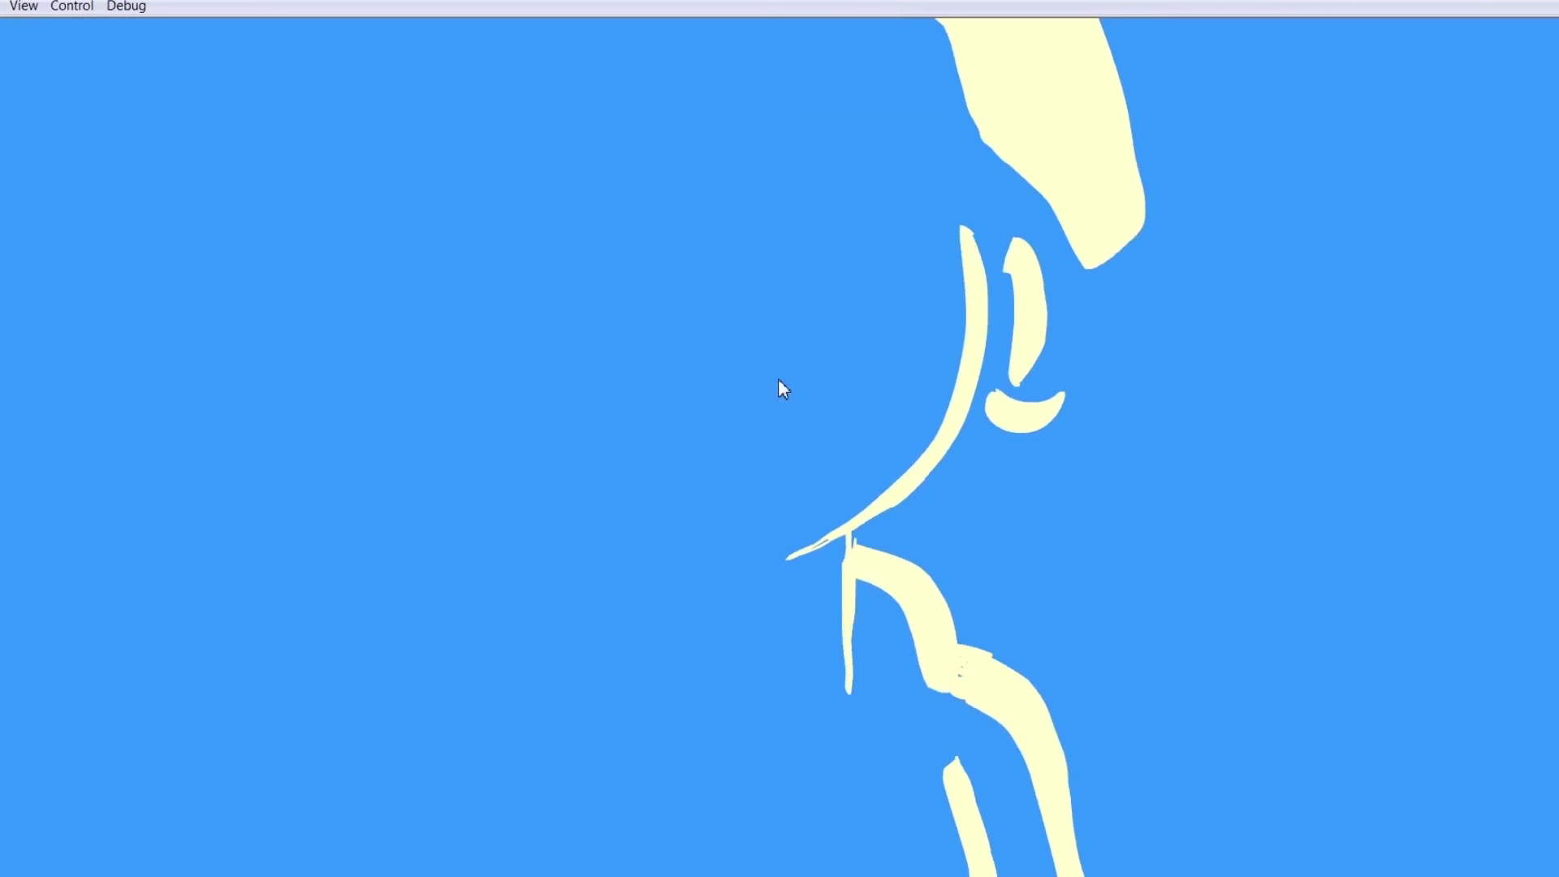
right_click(778, 378)
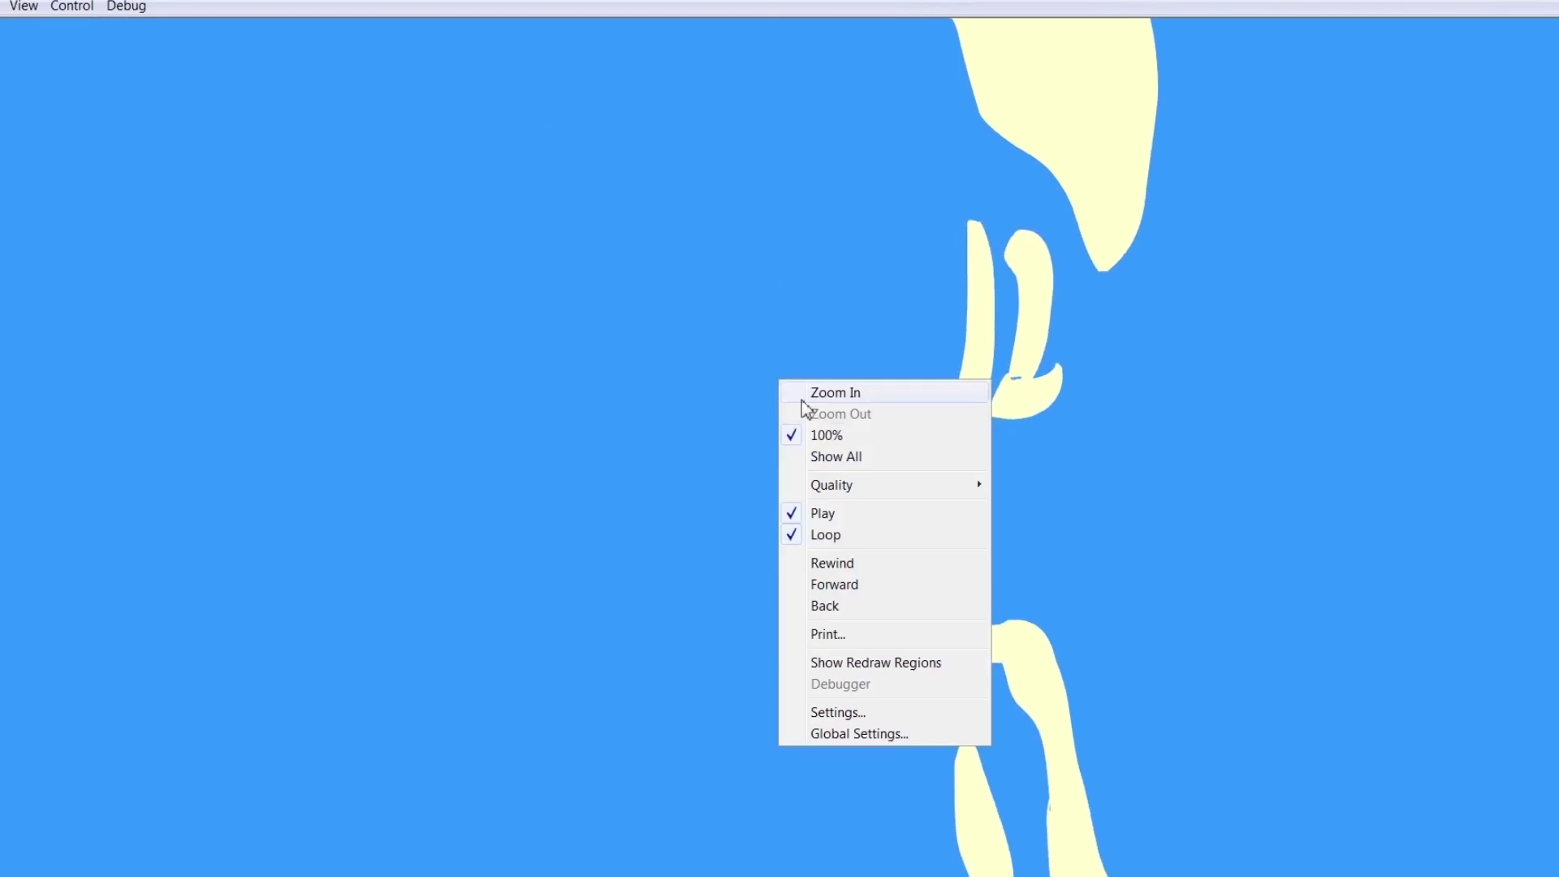
left_click(818, 455)
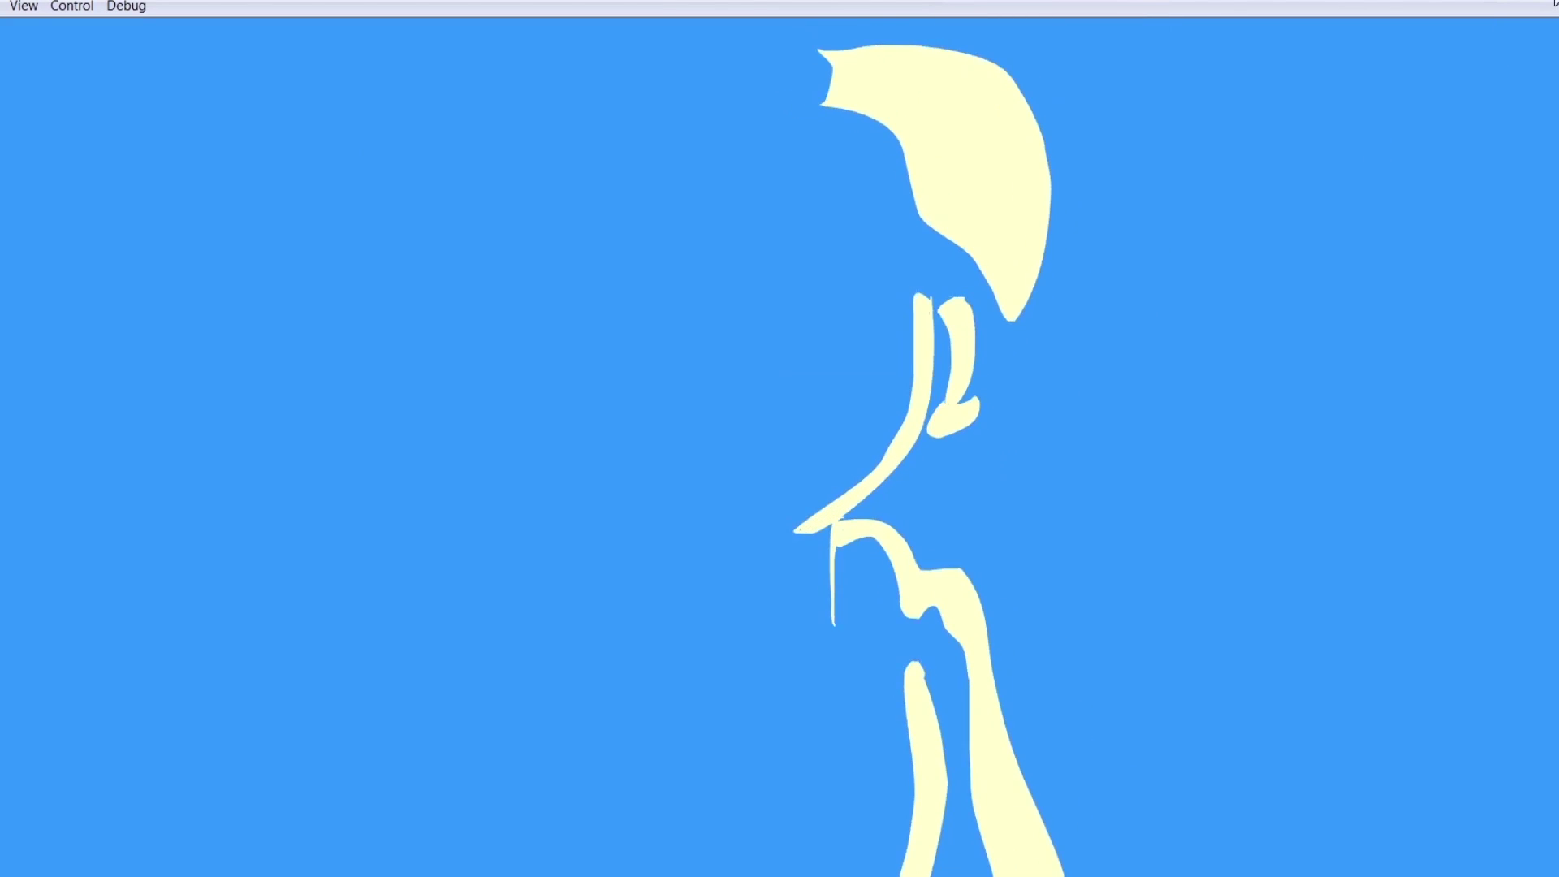
key("ctrl+w")
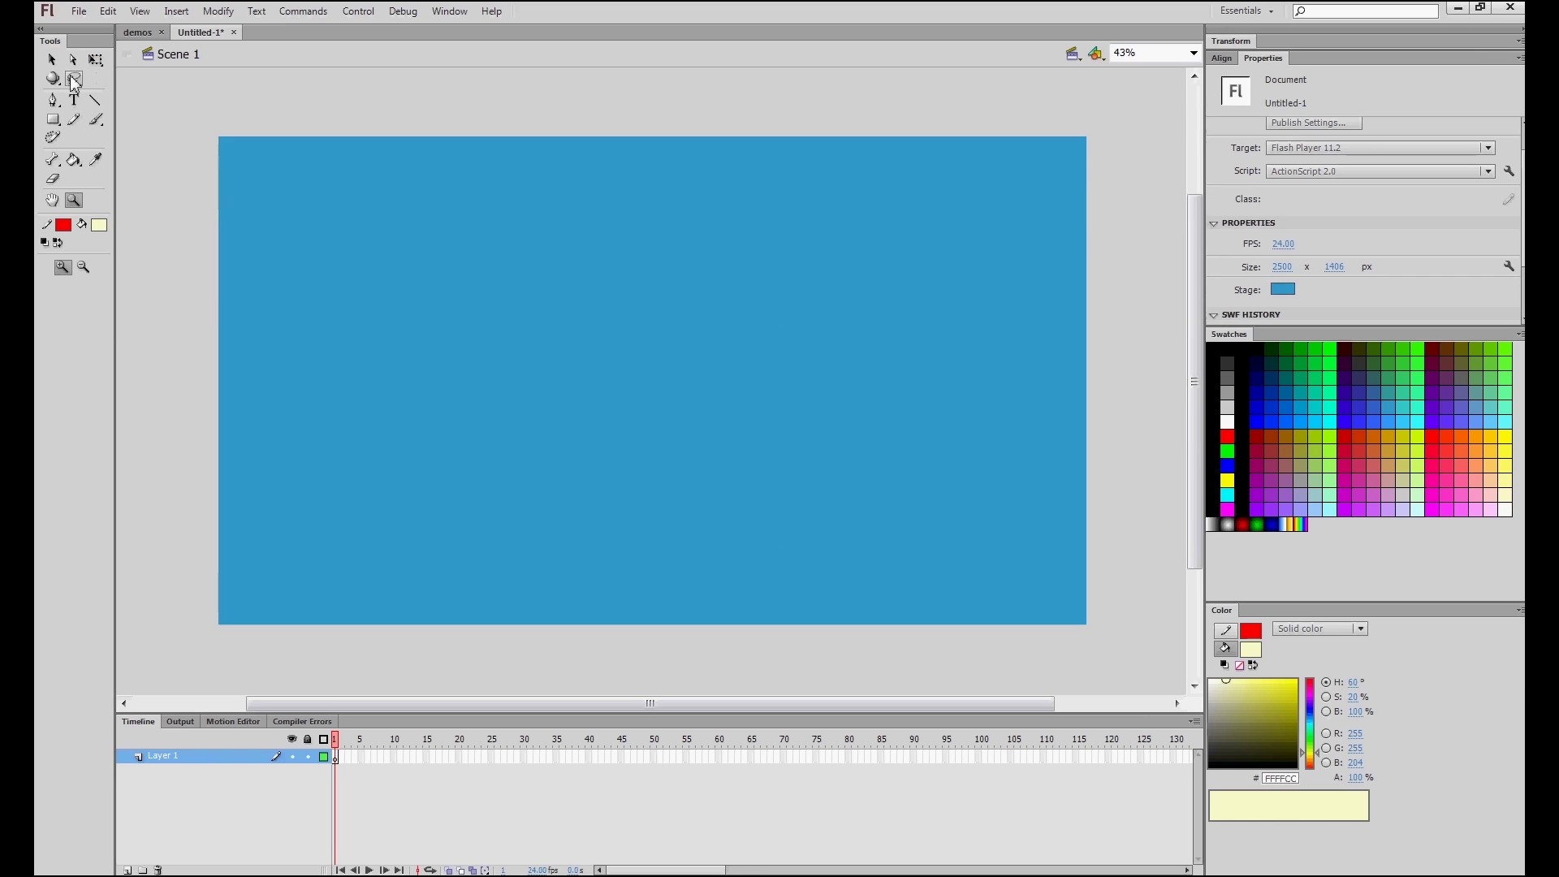
- Choose the Oval tool and draw a cream circle on the stage's left side
left_click(80, 80)
left_click(95, 99)
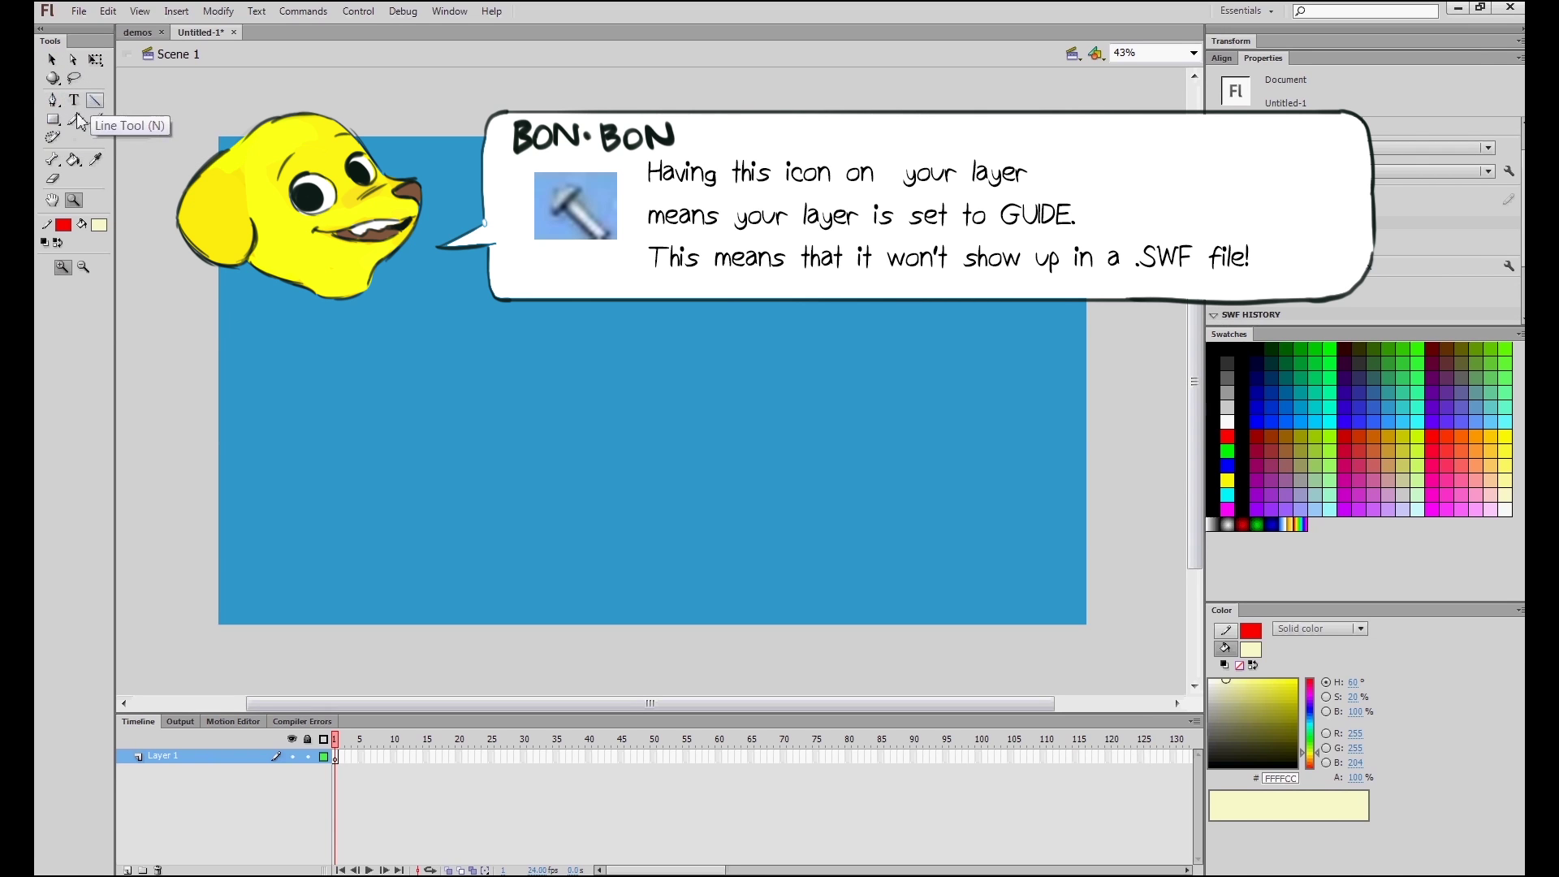
left_click(96, 161)
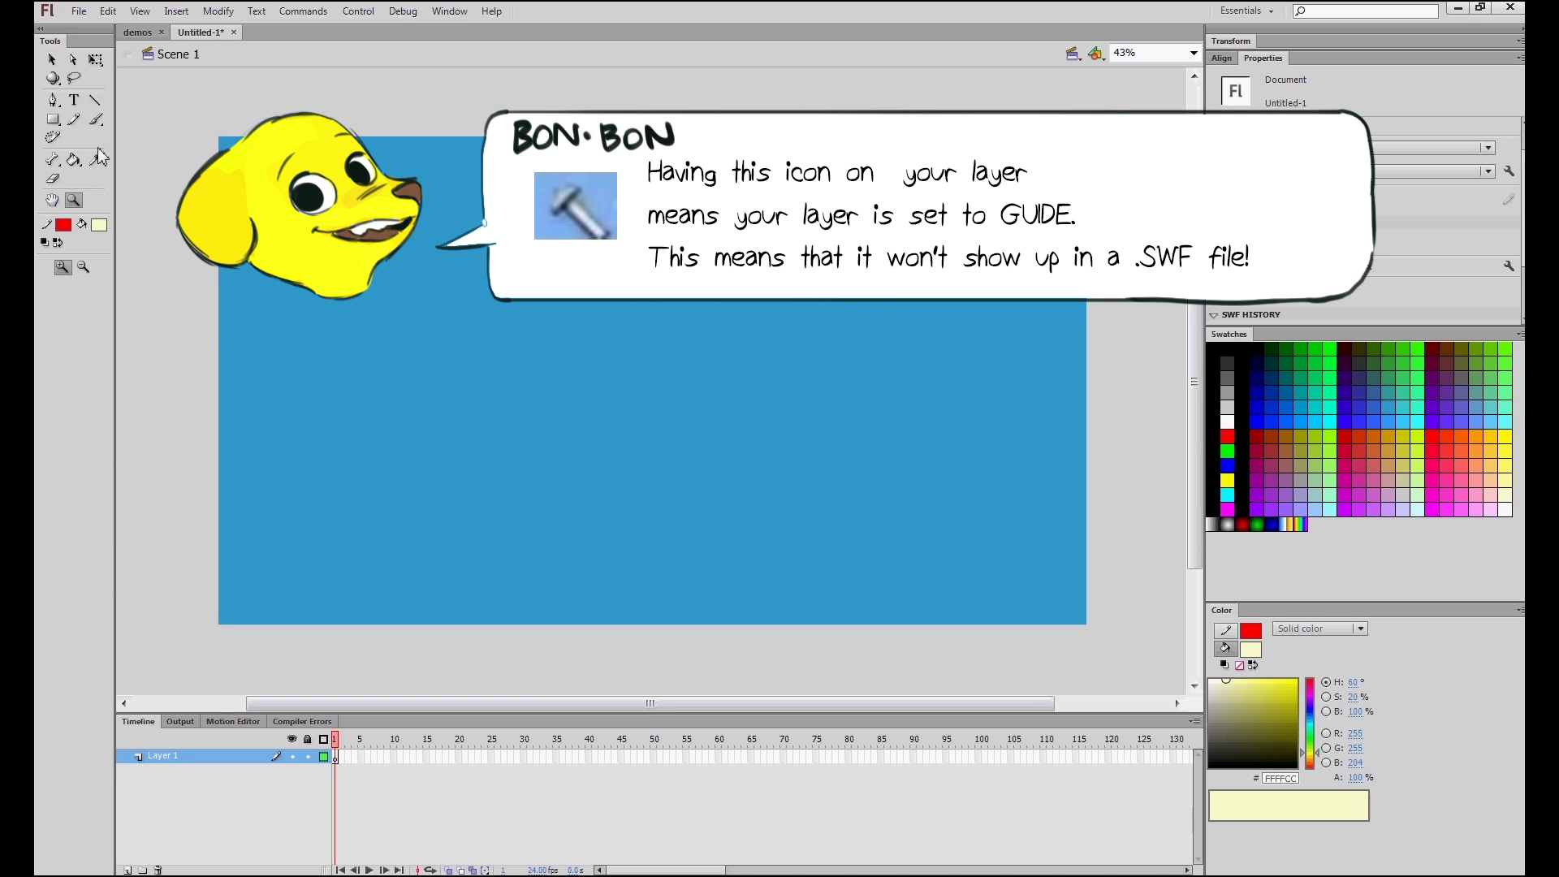
left_click(121, 138)
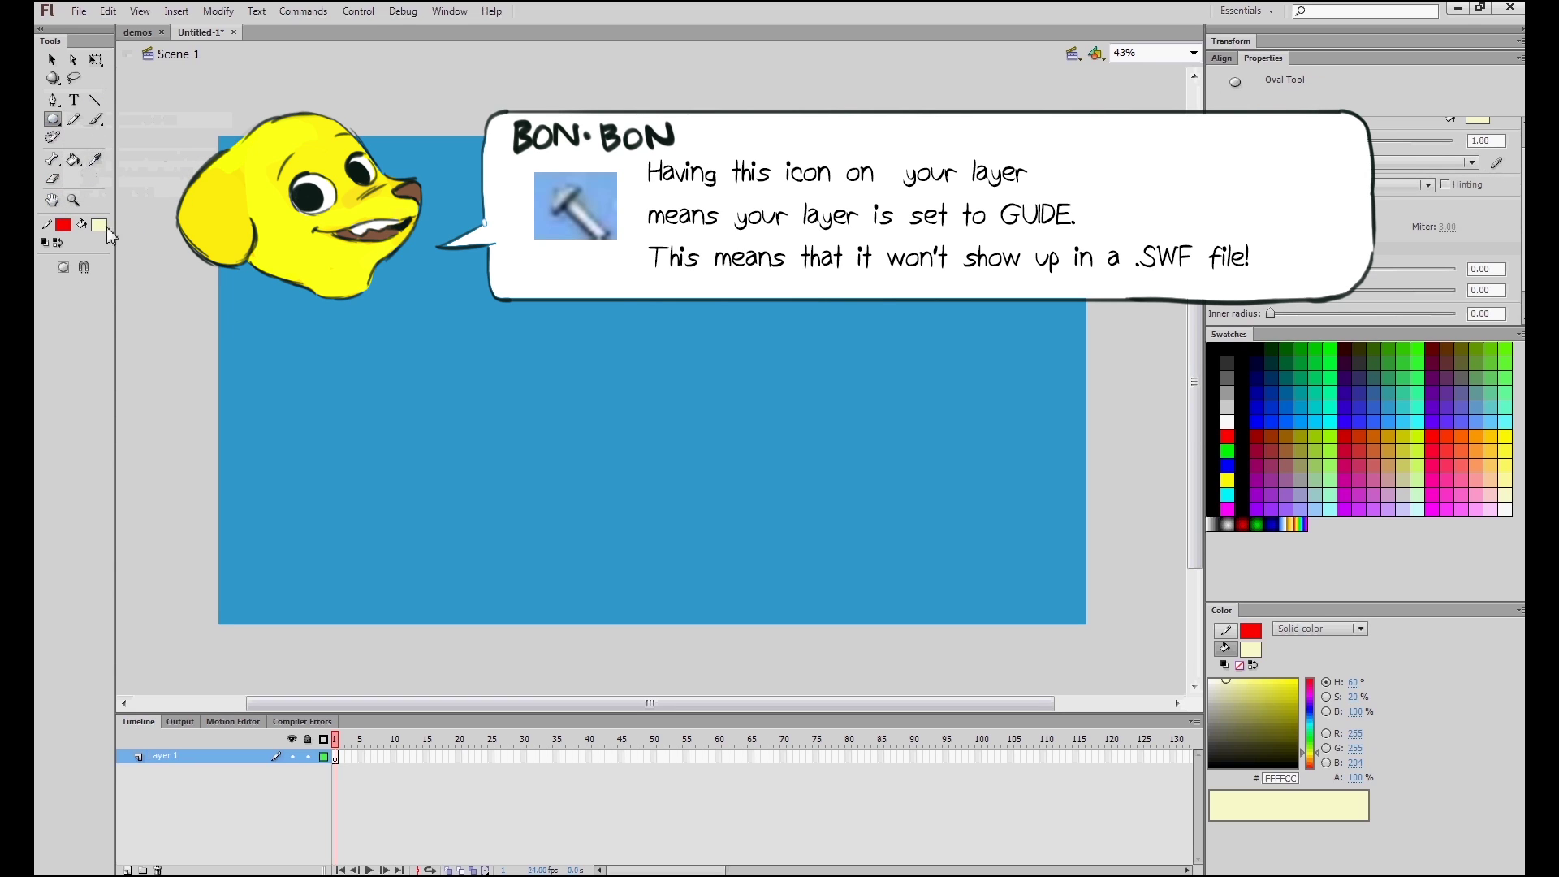
left_click_drag(545, 448, 556, 469)
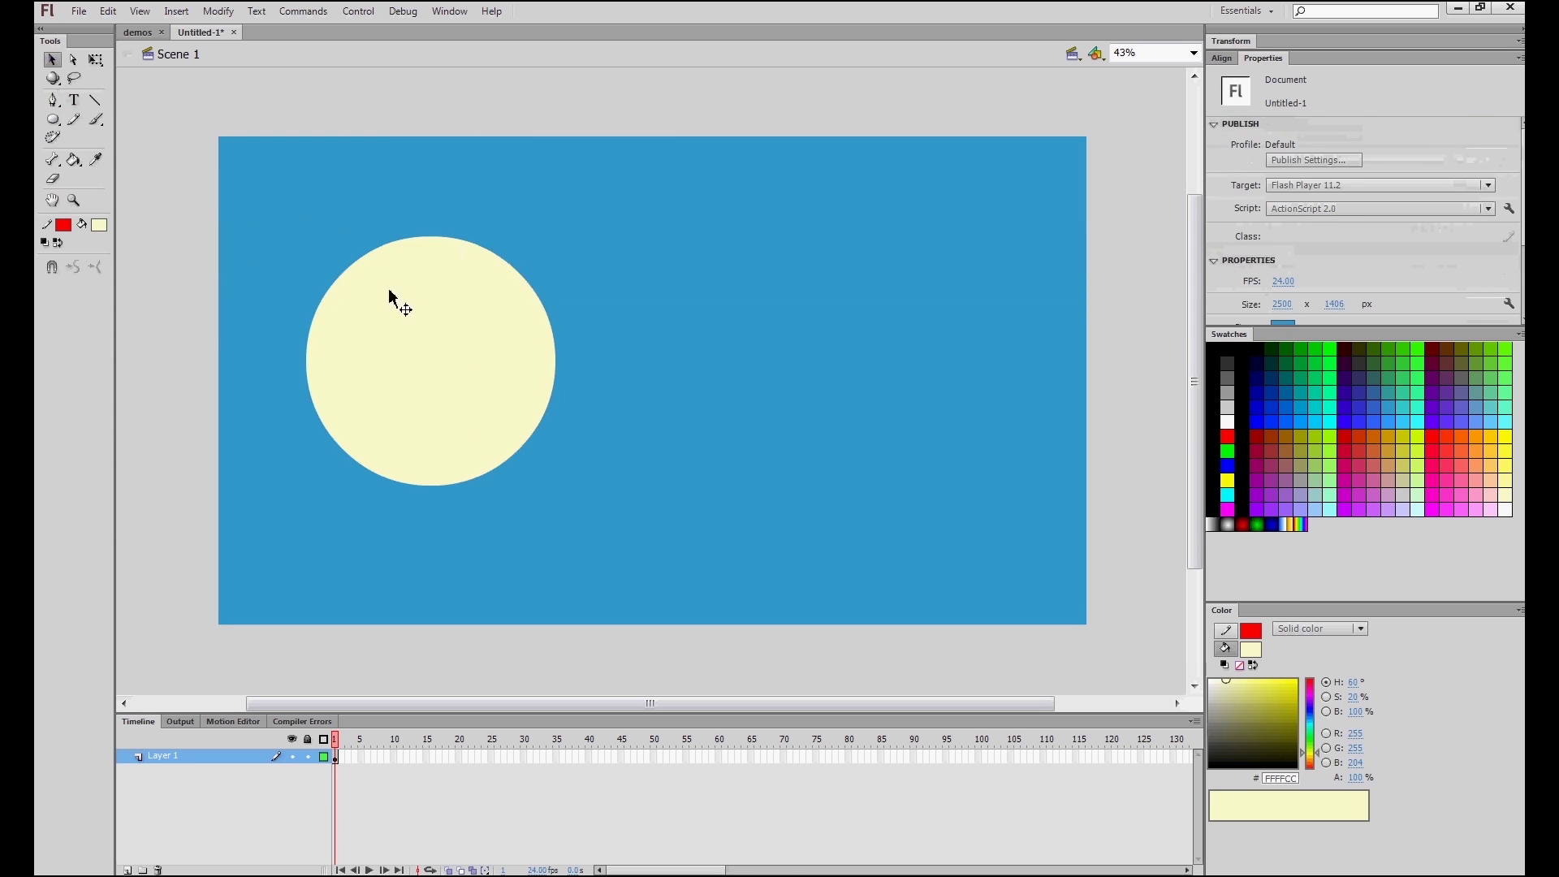
- Draw two lines across the circle and bend them into curved arcs
key("n")
left_click_drag(297, 305, 582, 307)
left_click_drag(276, 394, 641, 394)
left_click(52, 59)
left_click_drag(429, 306, 432, 270)
left_click_drag(433, 393, 434, 381)
- Fill the middle band olive #CCCC00 and delete both red guide lines
left_click(74, 159)
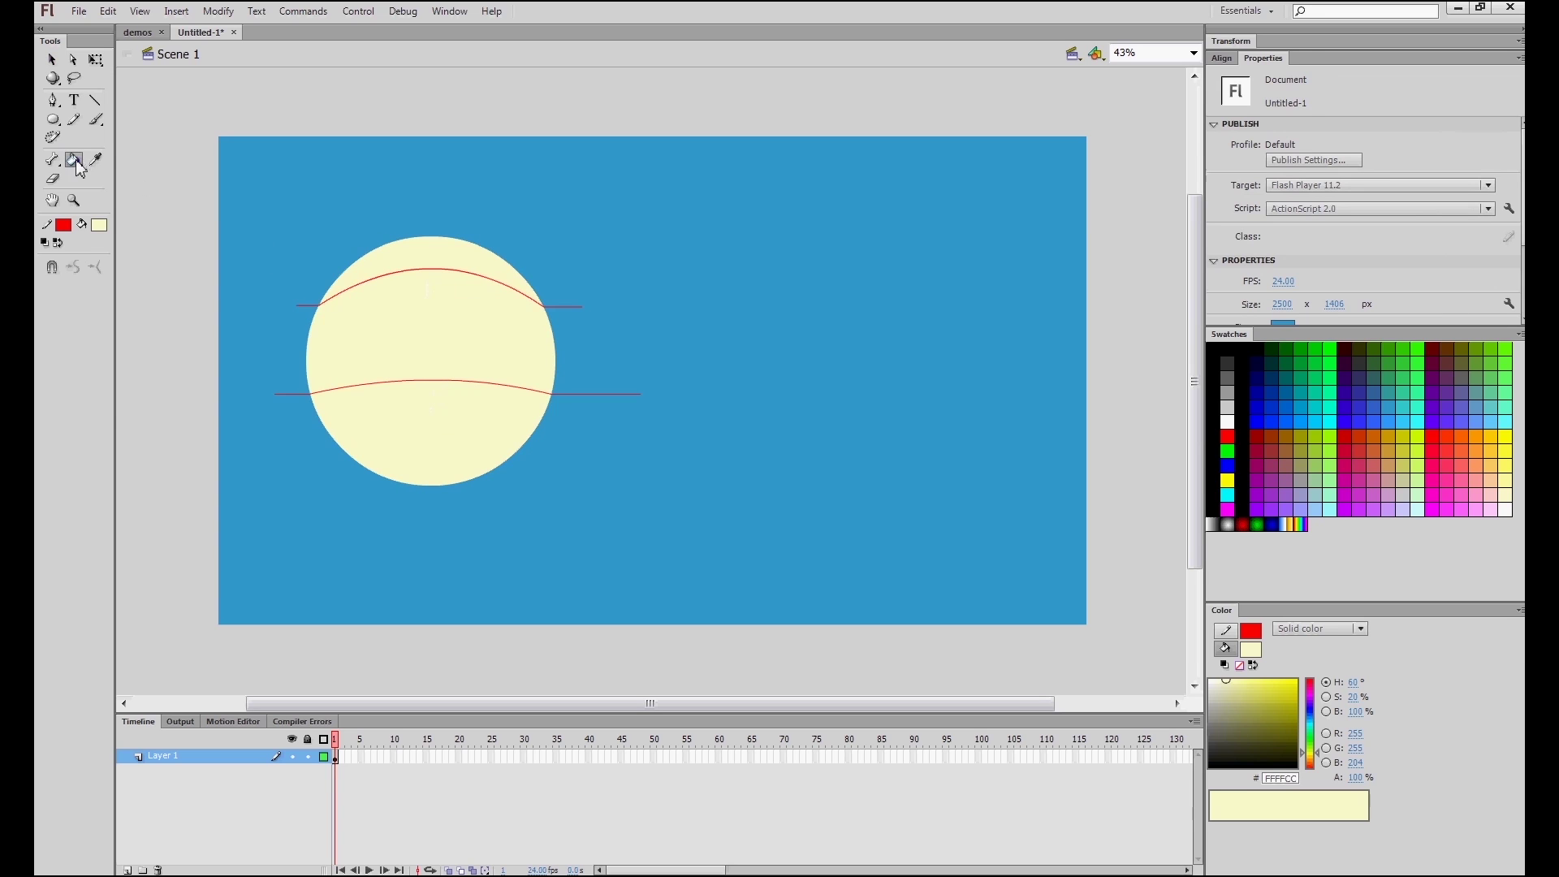
left_click(99, 225)
left_click(259, 331)
left_click(349, 335)
left_click(52, 59)
double_click(580, 308)
key("Delete")
double_click(602, 394)
key("Delete")
- Brush sampled cream highlights across the band and olive marks on the cream areas
left_click(96, 119)
key("i")
left_click(405, 256)
key("b")
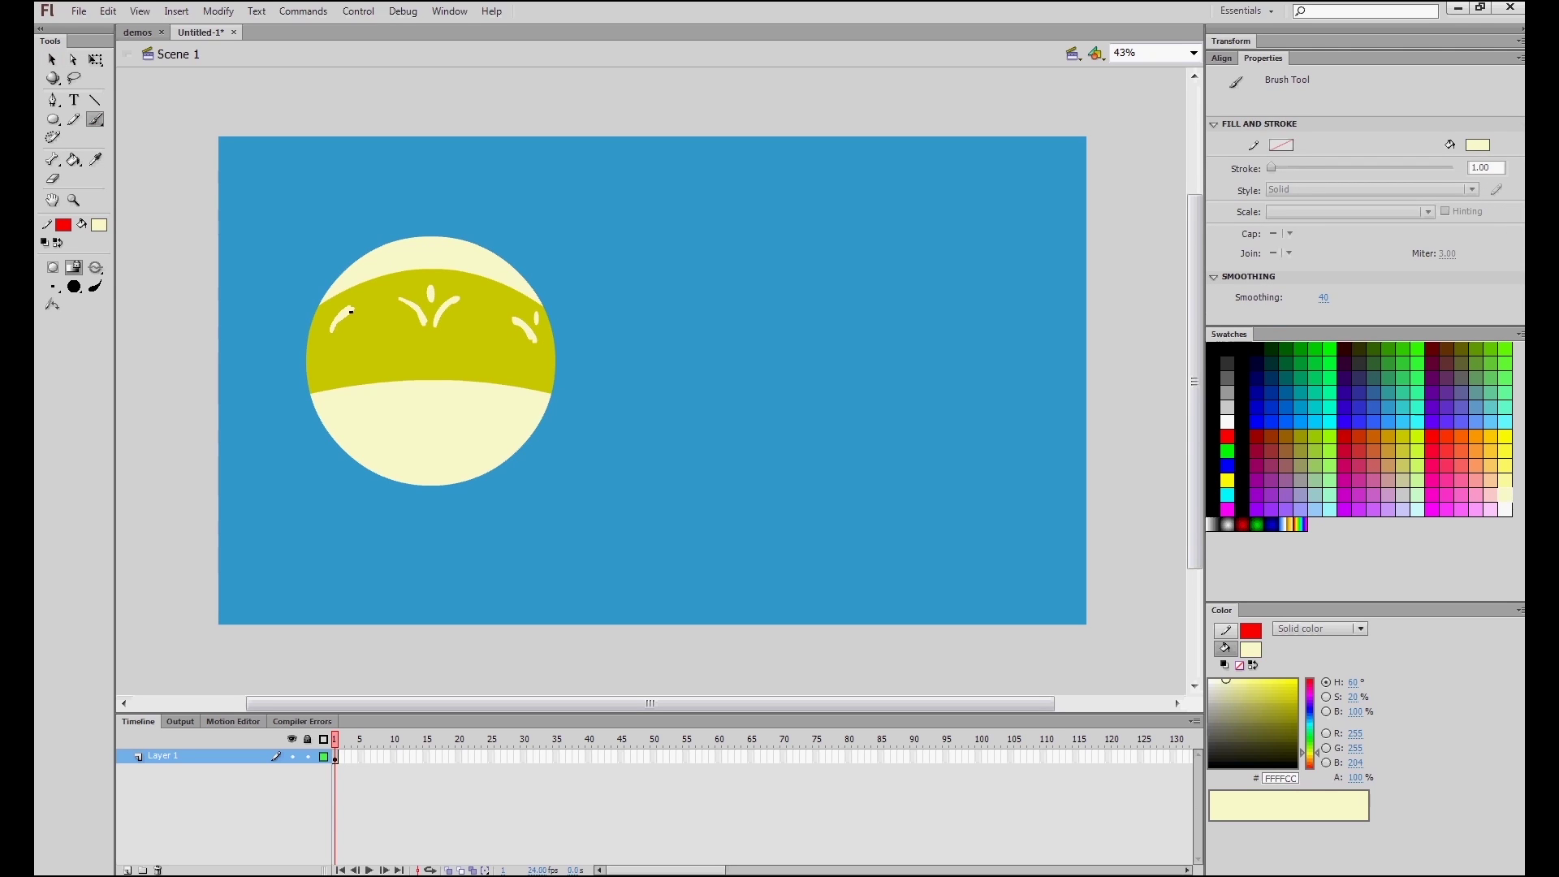
mouse_move(437, 356)
left_mouse_down()
mouse_move(534, 371)
mouse_move(346, 404)
mouse_move(508, 398)
left_mouse_up()
key("i")
left_click(497, 318)
key("b")
left_click_drag(332, 427, 363, 424)
left_click_drag(331, 290, 416, 256)
- Paint a dark olive #999966 shadow at the bottom of the ball
key("k")
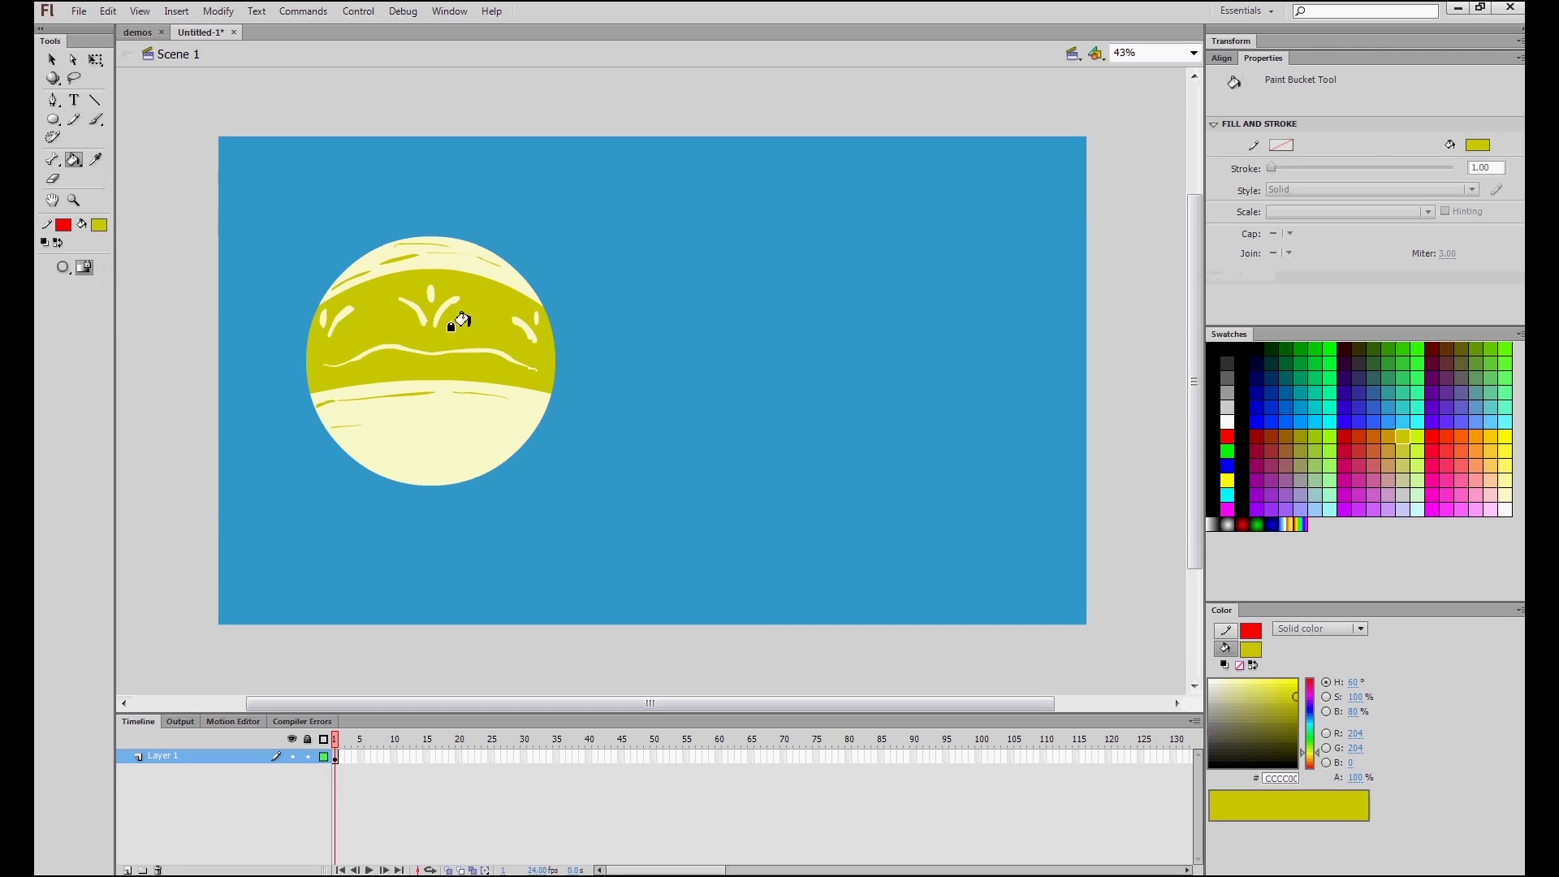
left_click(99, 225)
left_click(180, 352)
key("b")
mouse_move(378, 467)
left_mouse_down()
mouse_move(448, 469)
mouse_move(390, 466)
left_mouse_up()
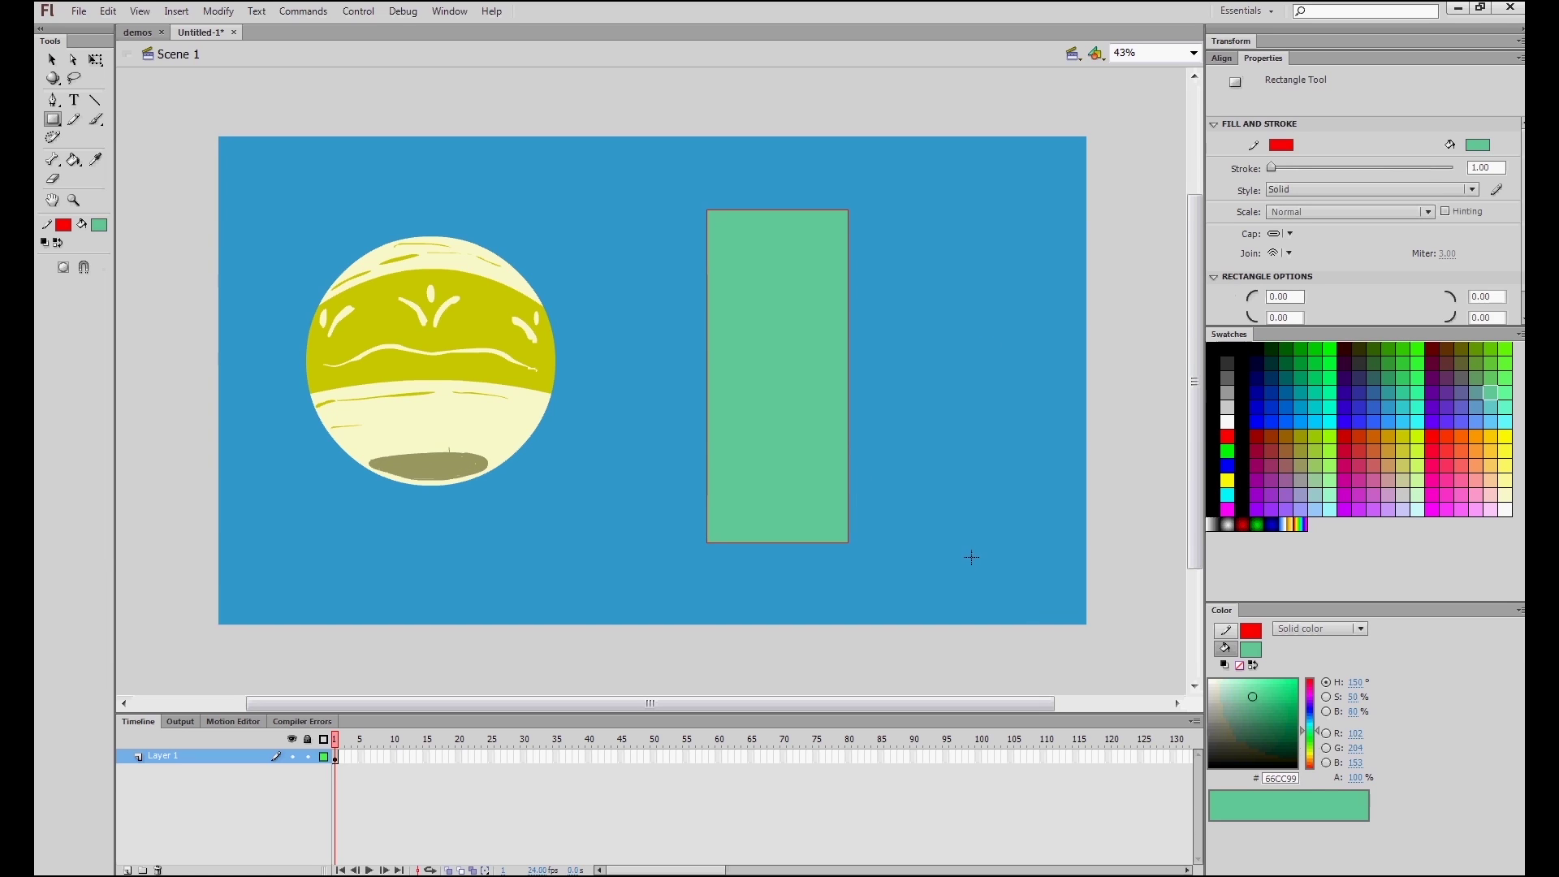
- Draw a second rectangle beside the green one and fill it cyan
mouse_move(965, 543)
left_mouse_down()
mouse_move(791, 211)
mouse_move(812, 210)
left_mouse_up()
left_click(73, 199)
left_click(99, 225)
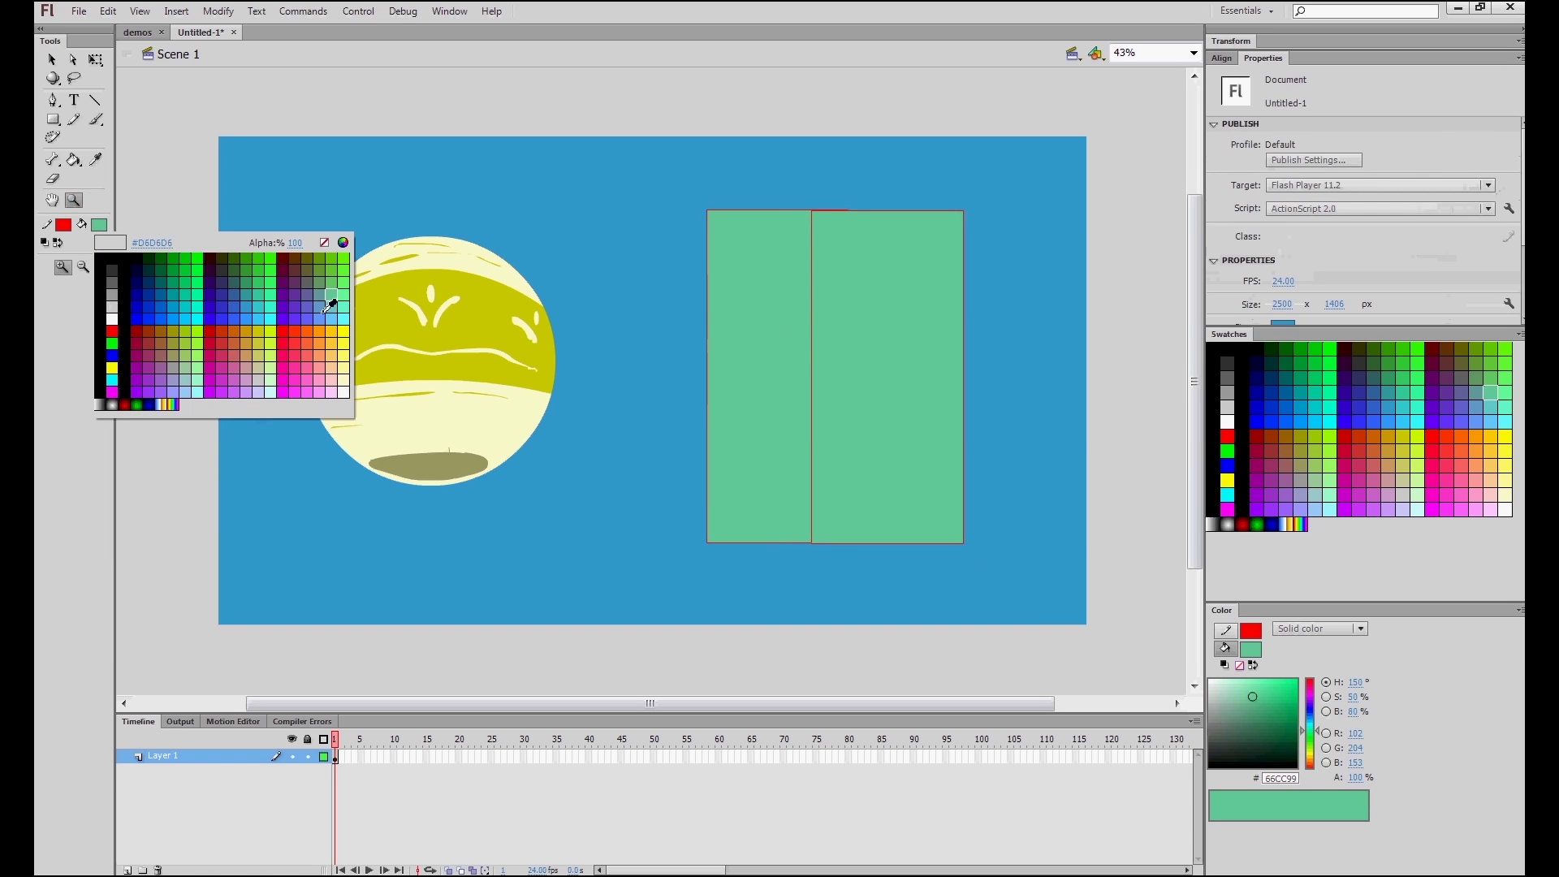
left_click(256, 286)
left_click(825, 323)
left_click(1194, 53)
left_click(1152, 70)
left_click(73, 160)
left_click(917, 327)
left_click(99, 225)
left_click(188, 308)
left_click(916, 328)
- Delete the red rectangle outlines and nudge the corner shared by the green and cyan sides
left_click(52, 59)
double_click(865, 179)
key("Delete")
left_click_drag(858, 180, 858, 125)
key("ctrl+z")
left_click(883, 179)
mouse_move(856, 179)
left_mouse_down()
mouse_move(868, 166)
mouse_move(868, 182)
left_mouse_up()
left_click(899, 181)
key("Delete")
key("ctrl+z")
key("ctrl+z")
key("ctrl+z")
- Adjust both fills and raise their shared top corner into a perspective peak
left_click_drag(1084, 624, 690, 138)
left_click(219, 11)
mouse_move(307, 162)
left_click(529, 183)
left_click(584, 114)
left_click_drag(866, 179, 958, 156)
left_click(901, 179)
left_click(915, 156)
left_click(916, 163)
left_click_drag(857, 591, 860, 546)
key("ctrl+z")
- Draw the base lines, fill the bottom face blue #0066CC, and delete the red base strokes
key("n")
mouse_move(1045, 591)
left_mouse_down()
mouse_move(835, 630)
mouse_move(856, 647)
mouse_move(729, 592)
left_mouse_up()
left_click(74, 159)
left_click(99, 225)
left_click(174, 306)
left_click(68, 272)
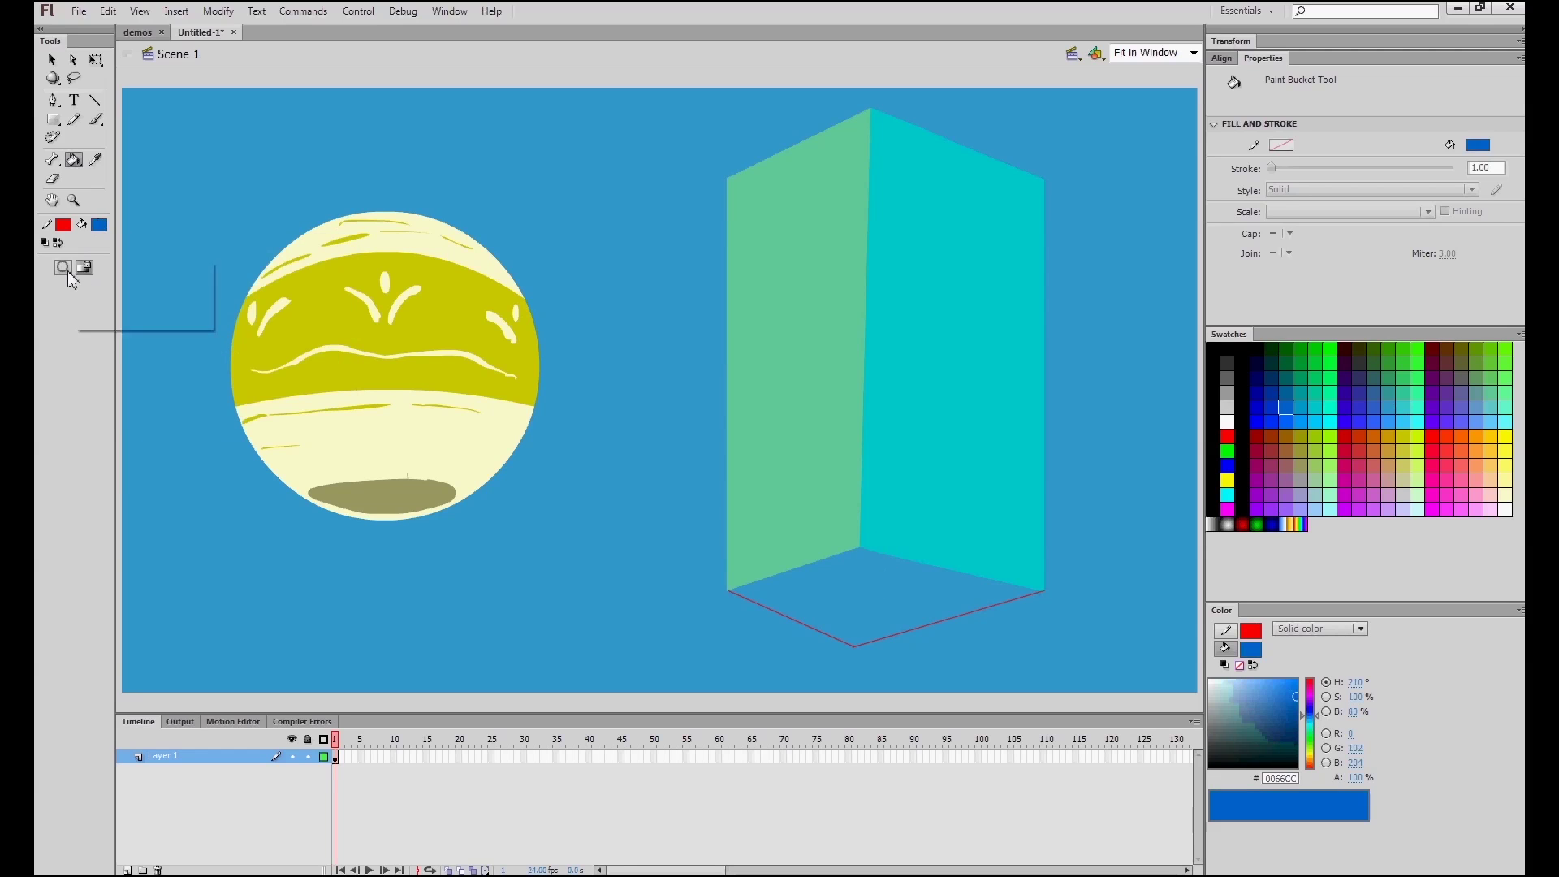
left_click(893, 585)
key("v")
left_click(1037, 598)
key("Delete")
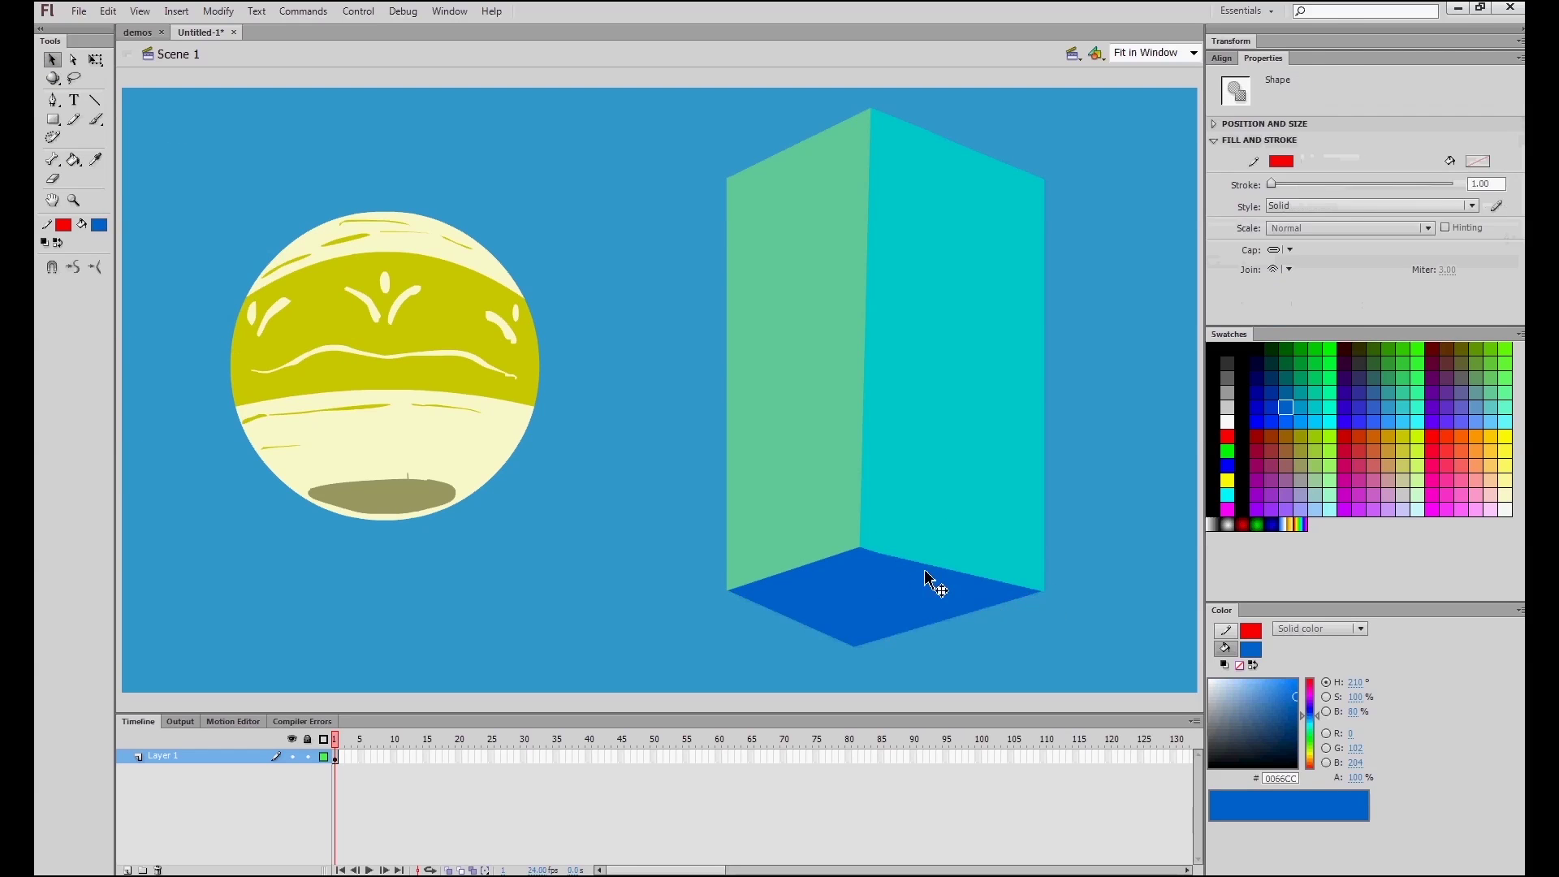
- Bend the box's left and right edges inward and lift its top-right corner
left_click(95, 120)
left_click(99, 225)
left_click(260, 342)
key("v")
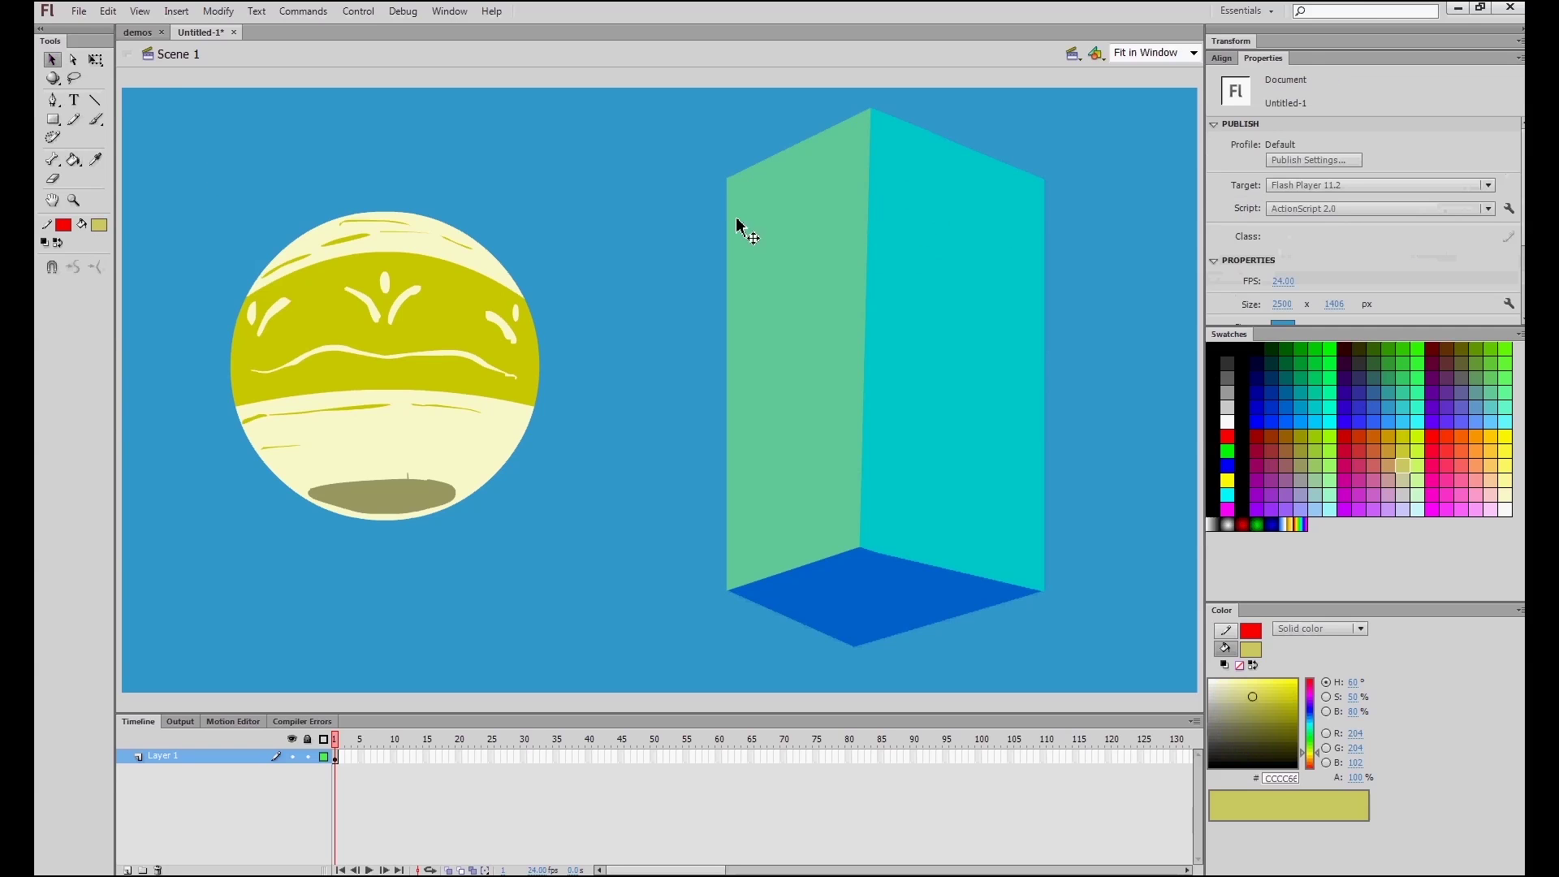
left_click_drag(729, 361, 745, 363)
left_click_drag(1045, 367, 1023, 367)
left_click_drag(871, 108, 871, 98)
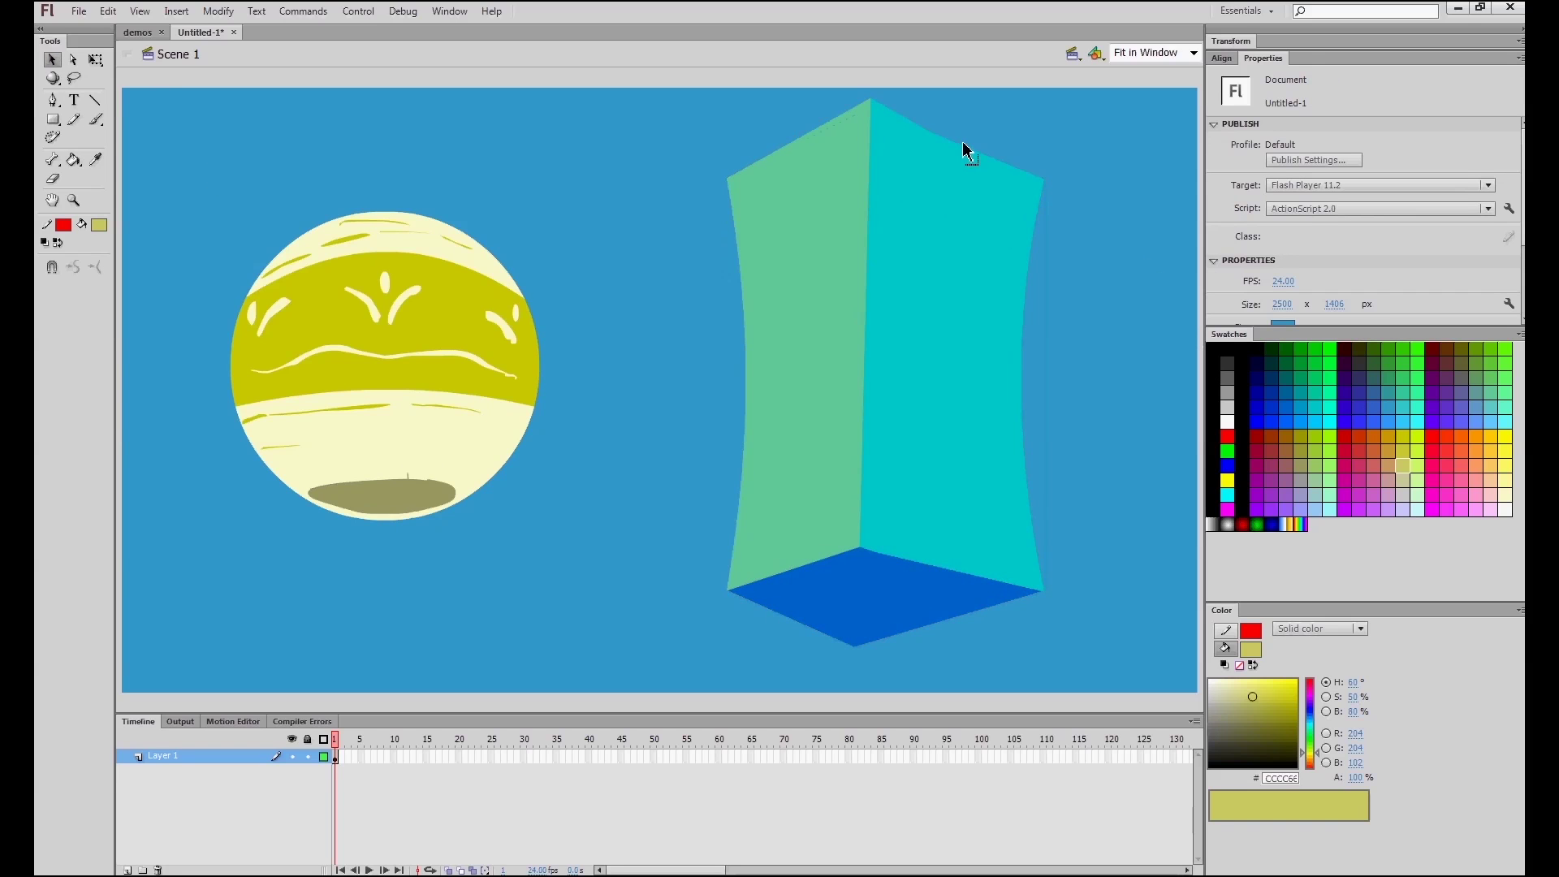
- Brush an orange flower outline on the cyan face
key("b")
left_click(99, 225)
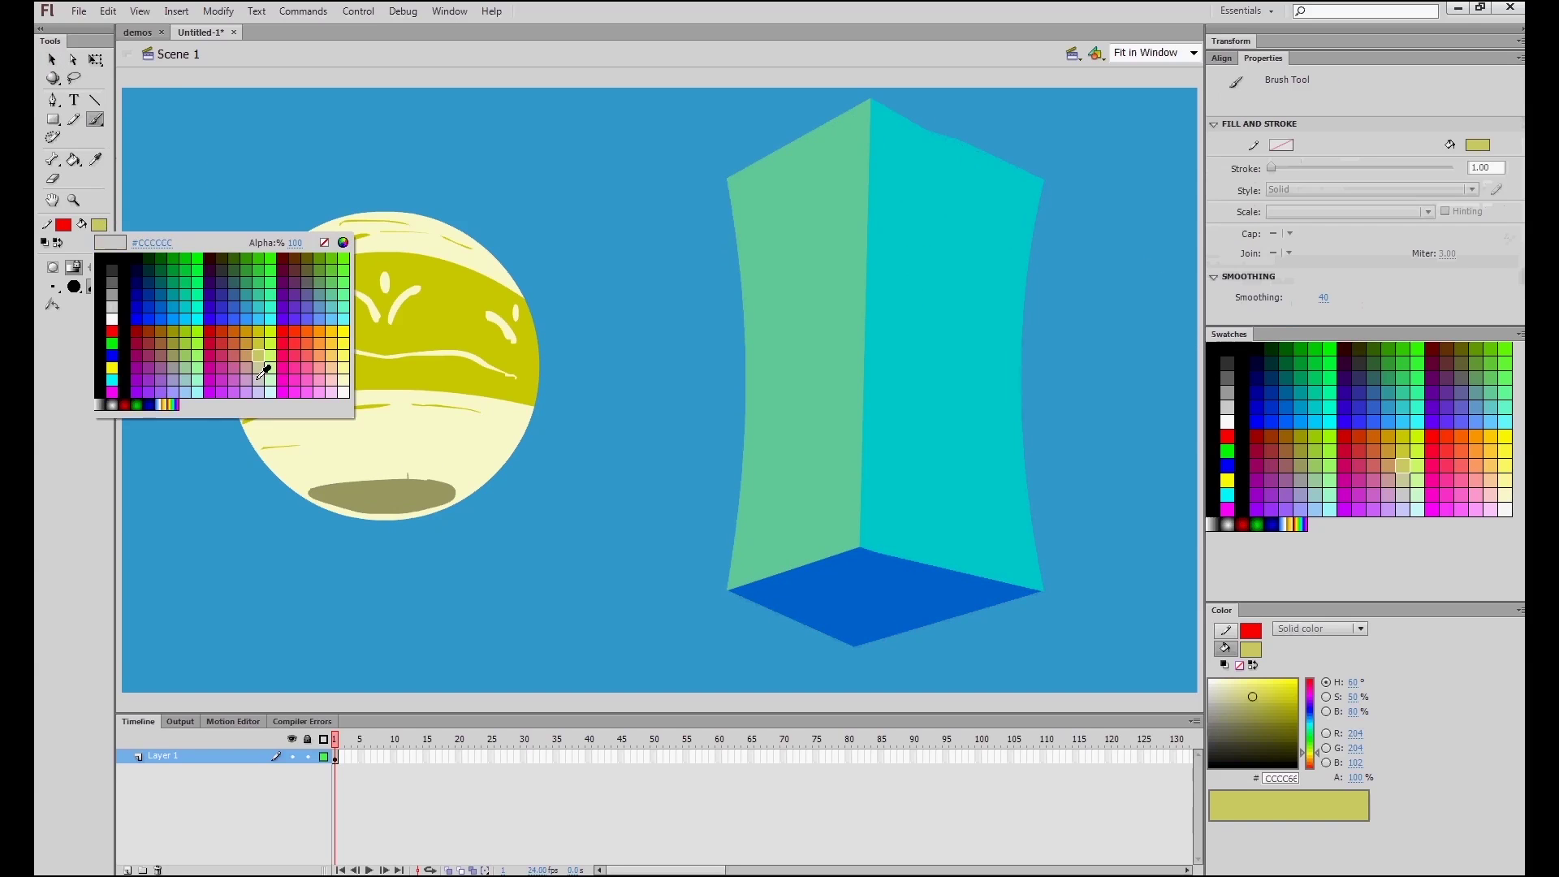
left_click(193, 375)
left_click(99, 225)
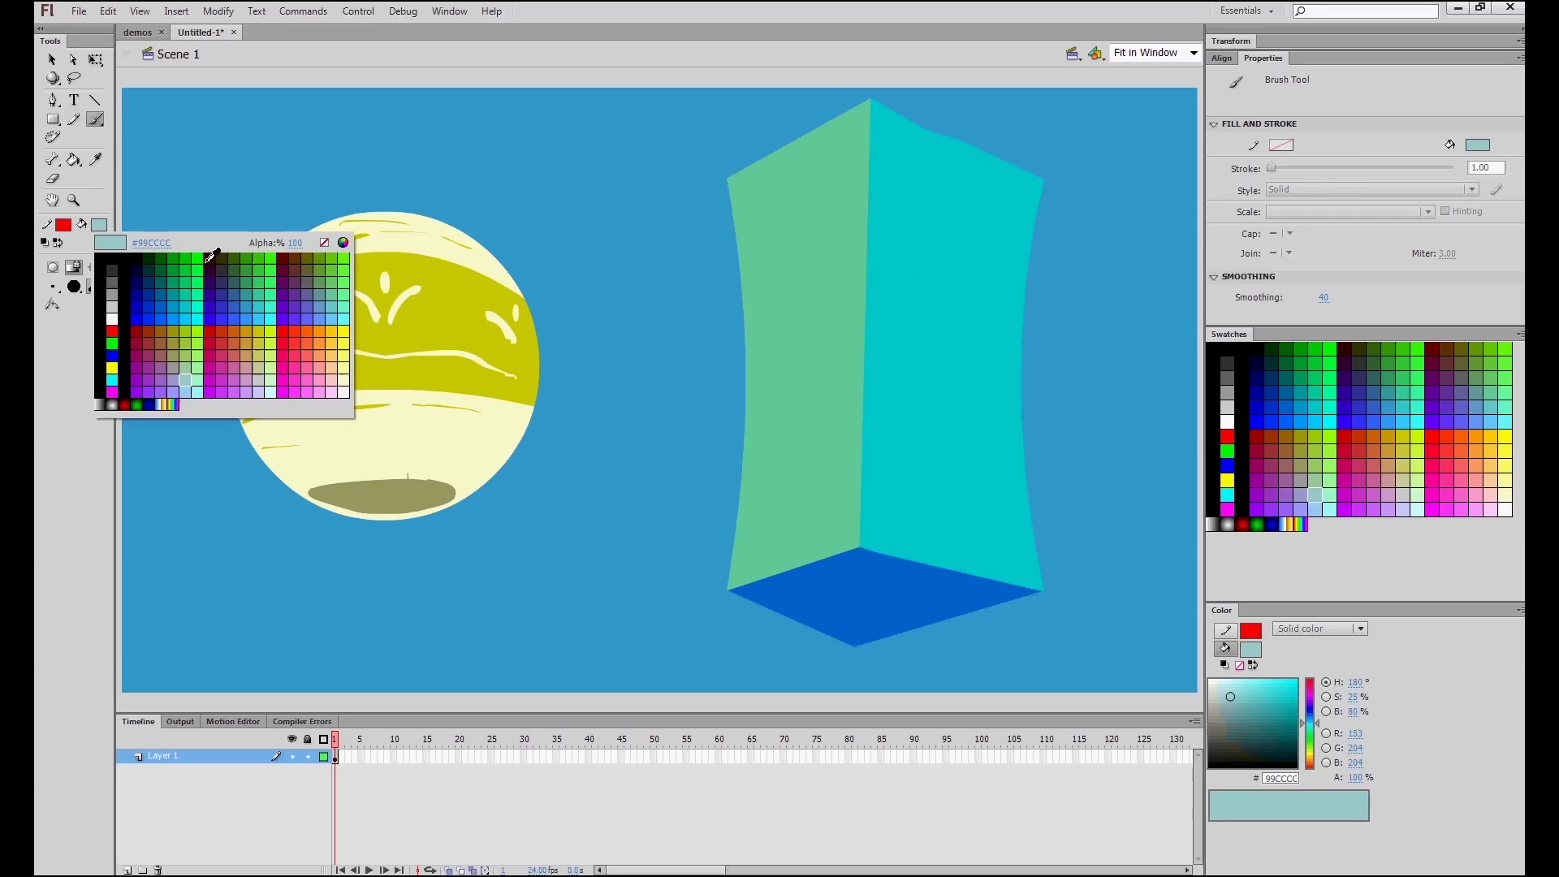
left_click(321, 341)
mouse_move(940, 280)
left_mouse_down()
mouse_move(884, 298)
mouse_move(1000, 286)
mouse_move(970, 263)
mouse_move(895, 324)
mouse_move(946, 304)
left_mouse_up()
key("ctrl+z")
mouse_move(935, 303)
left_mouse_down()
mouse_move(902, 330)
mouse_move(944, 308)
left_mouse_up()
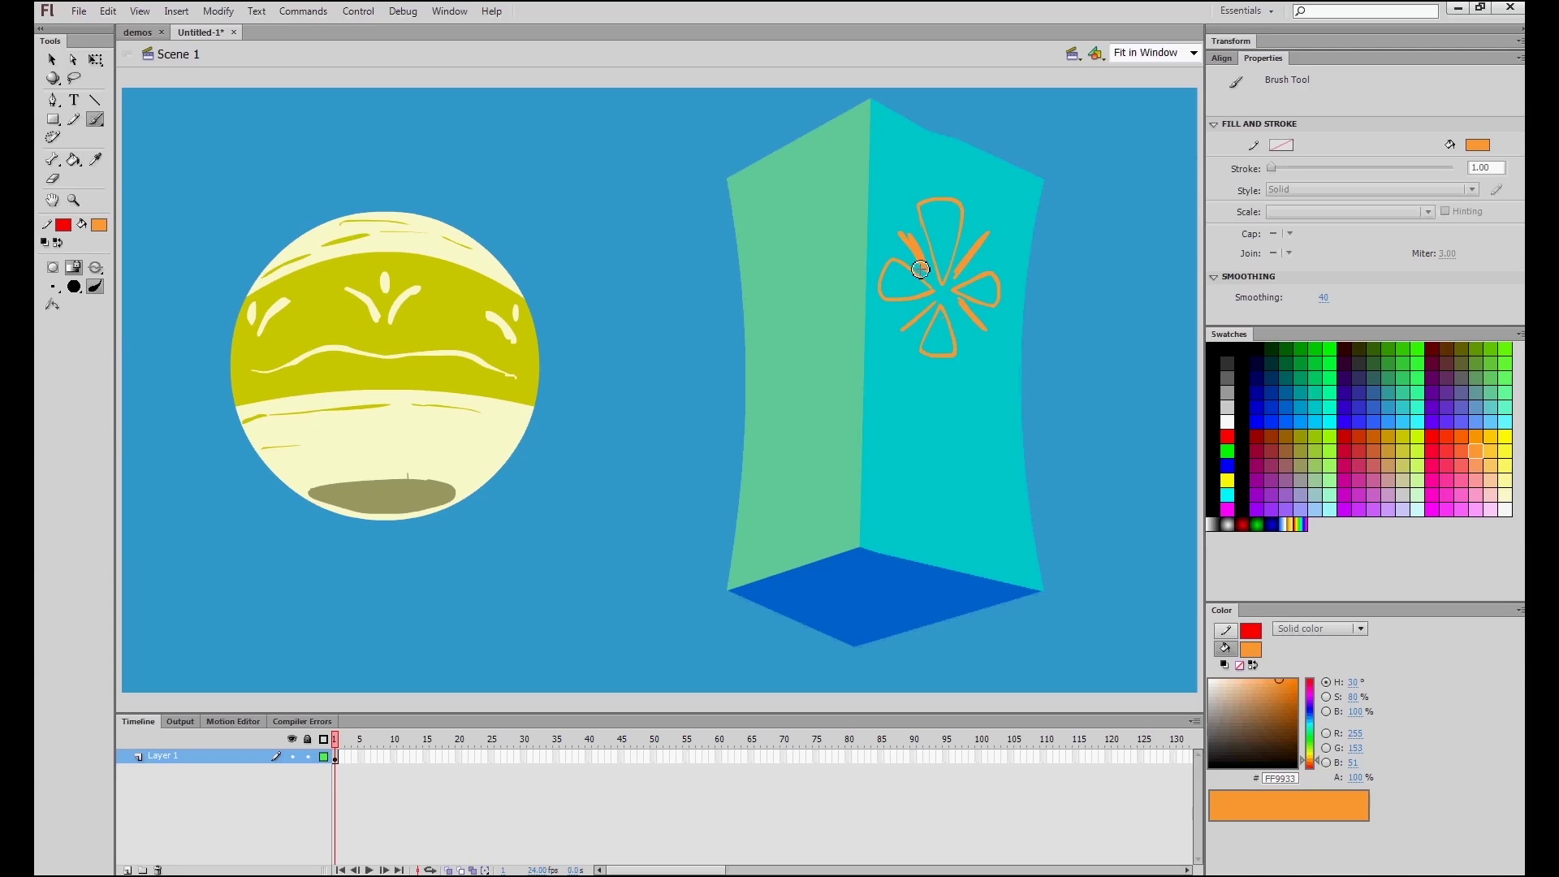
- Fill the flower petals yellow #FFCC33 and brush a yellow stem beneath it
left_click(74, 159)
left_click(99, 225)
left_click(325, 331)
left_click(934, 235)
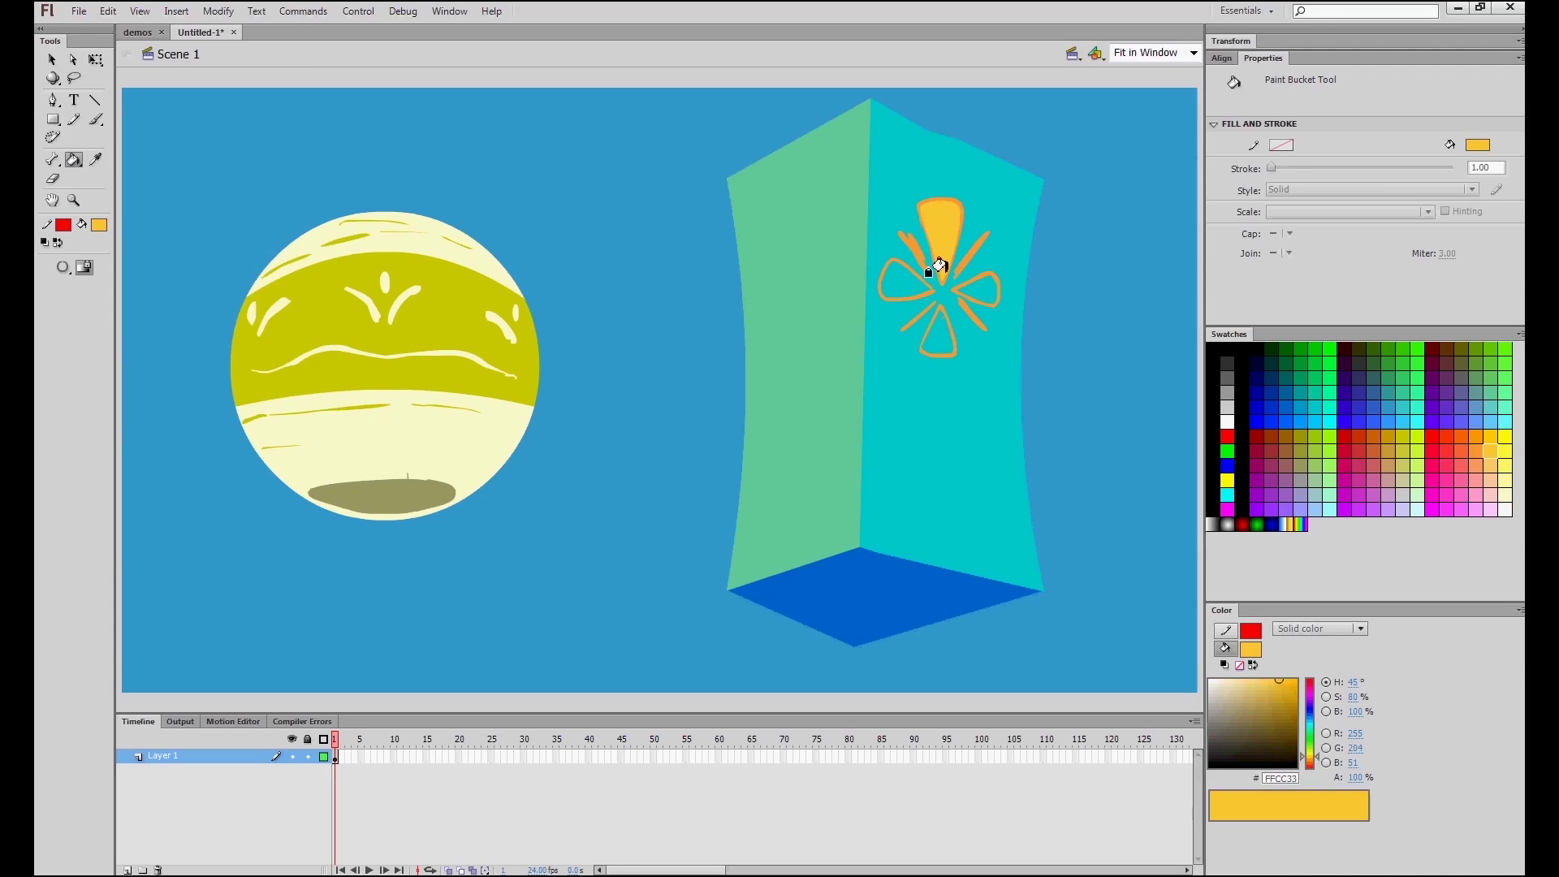
left_click(901, 280)
left_click(978, 288)
left_click(934, 337)
key("b")
left_click_drag(937, 374, 943, 430)
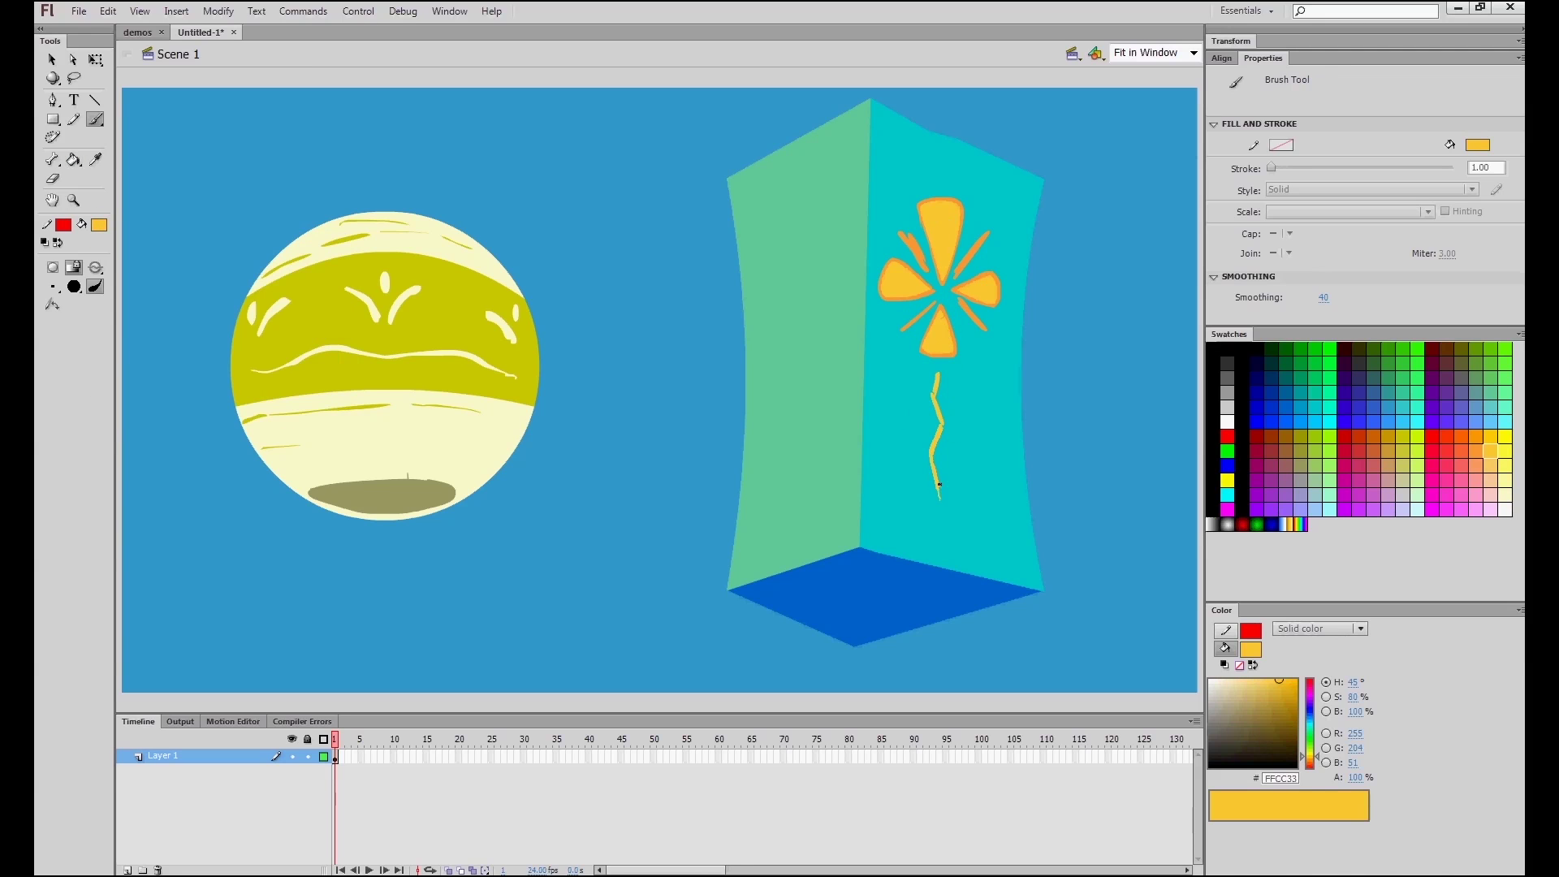
left_click_drag(899, 486, 923, 505)
left_click_drag(944, 502, 954, 504)
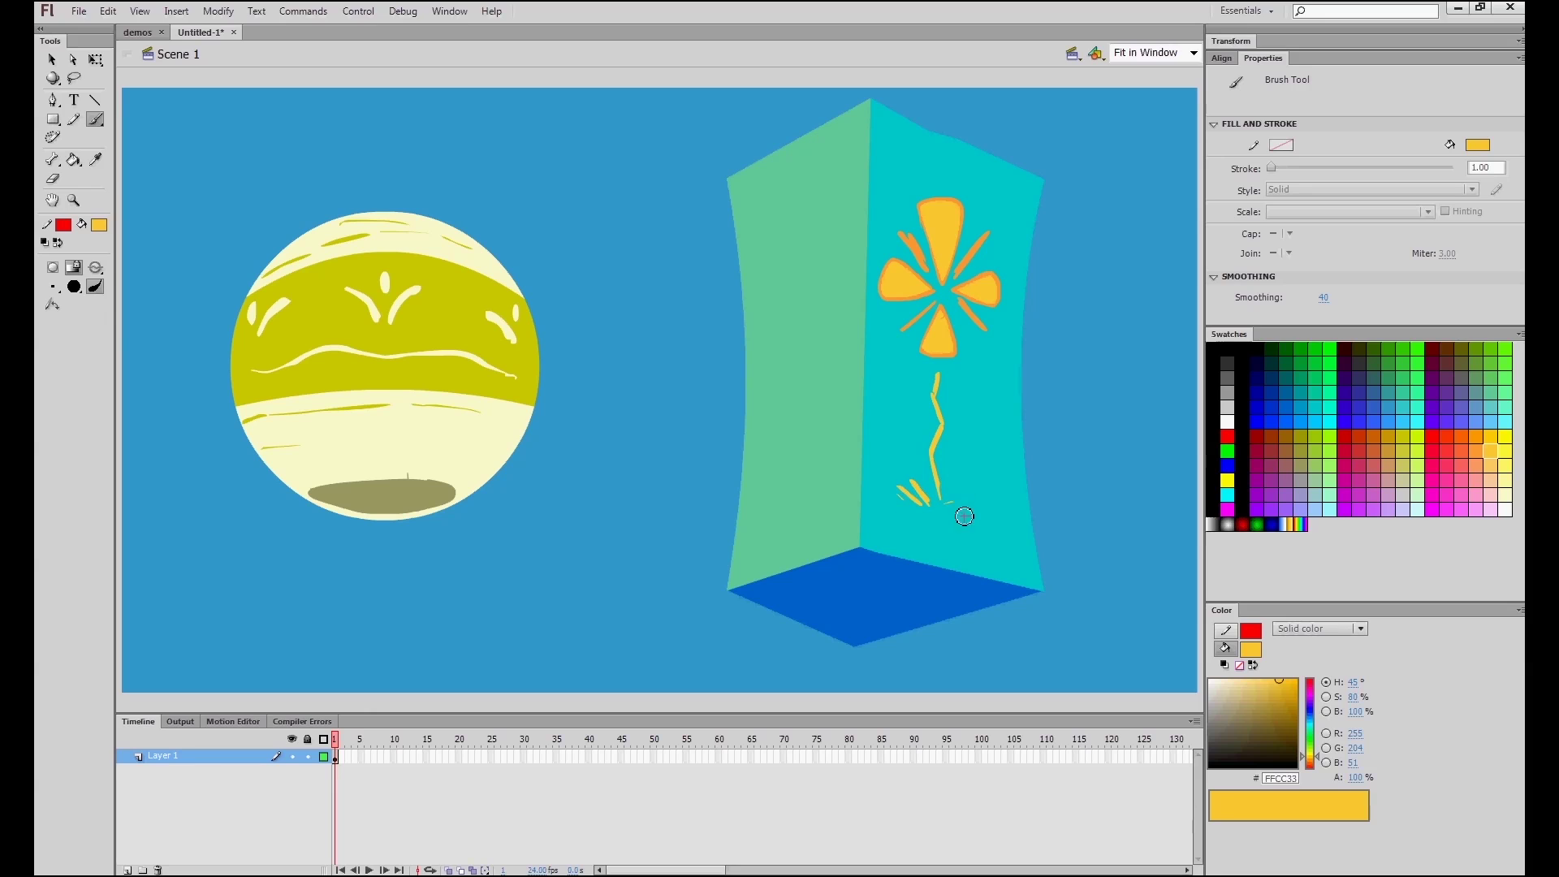
- Brush green #339966 curved marks and lines across the green face
left_click(102, 235)
left_click(248, 277)
key("ctrl+z")
mouse_move(821, 149)
left_mouse_down()
mouse_move(857, 198)
mouse_move(828, 141)
mouse_move(850, 132)
mouse_move(856, 160)
mouse_move(738, 181)
left_mouse_up()
left_click_drag(750, 182, 746, 234)
left_click_drag(846, 484, 827, 520)
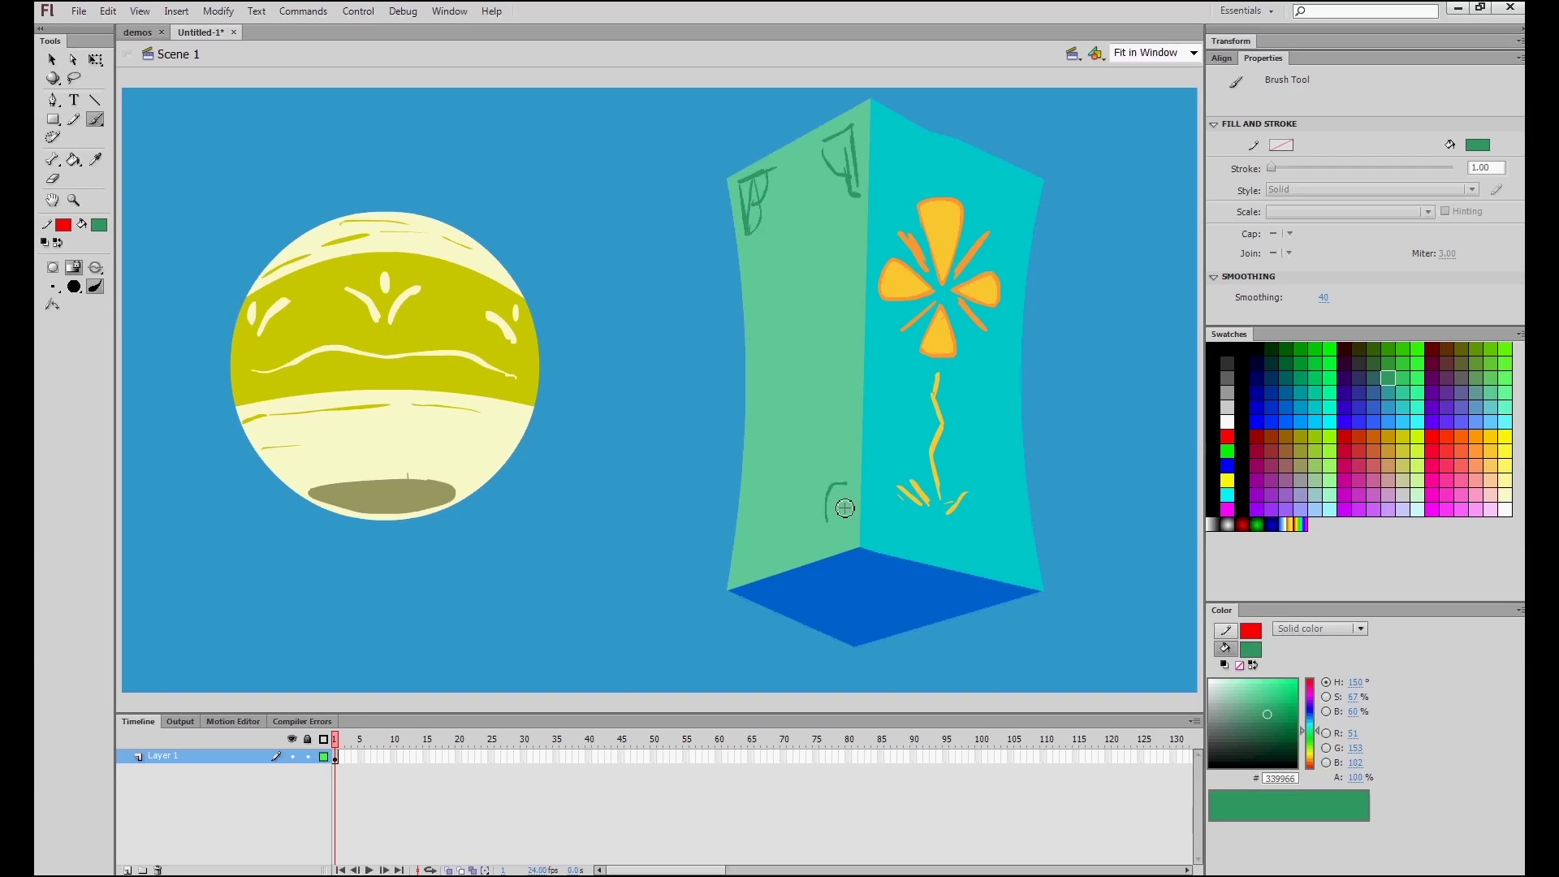
left_click_drag(744, 493, 741, 564)
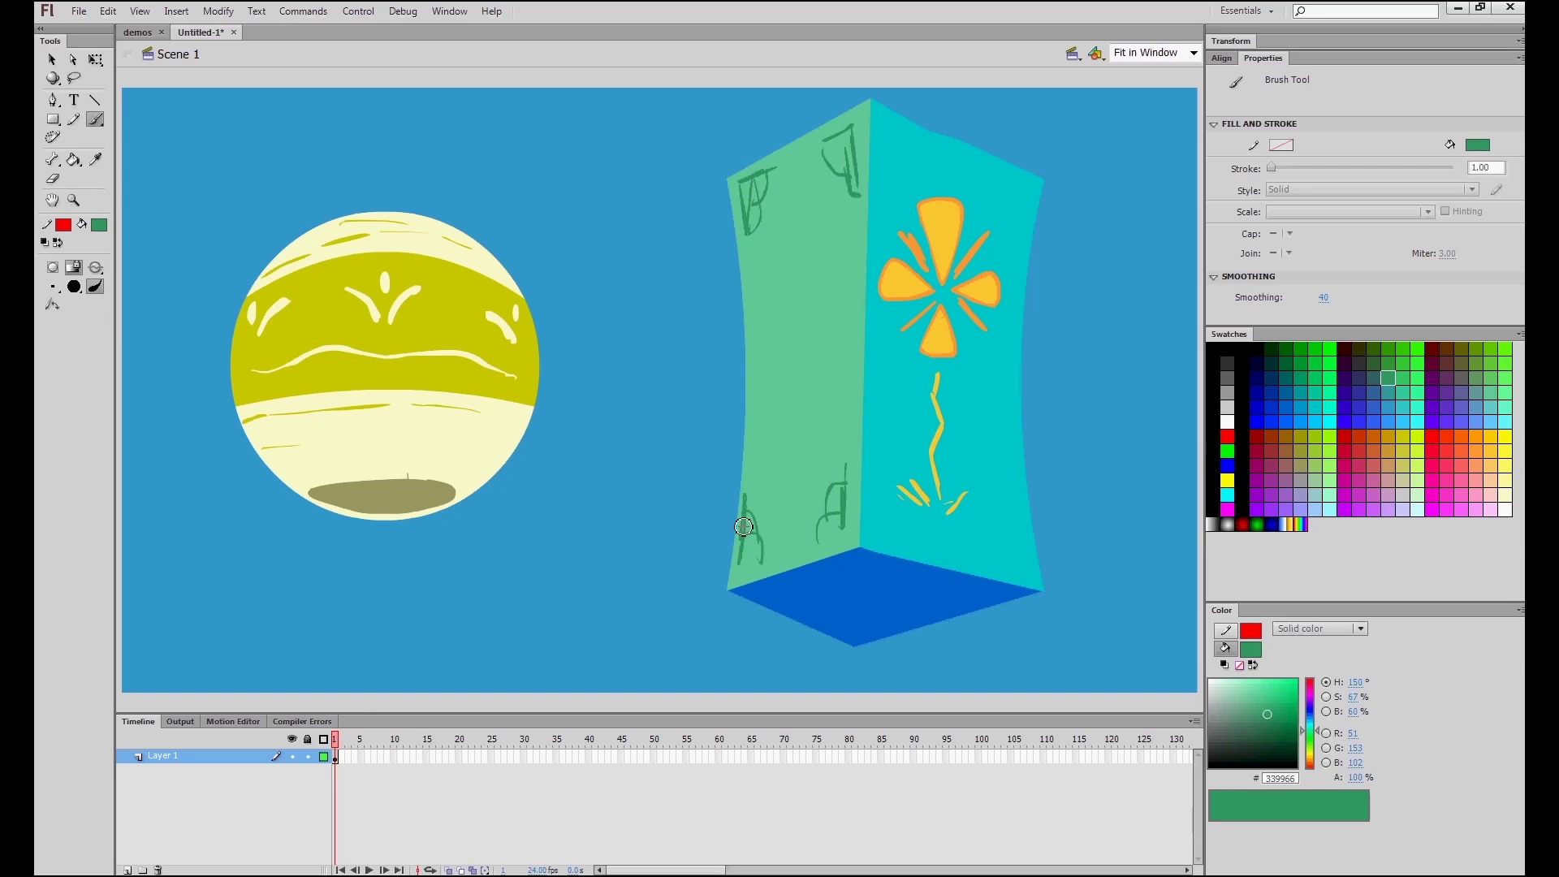
left_click_drag(855, 209, 840, 440)
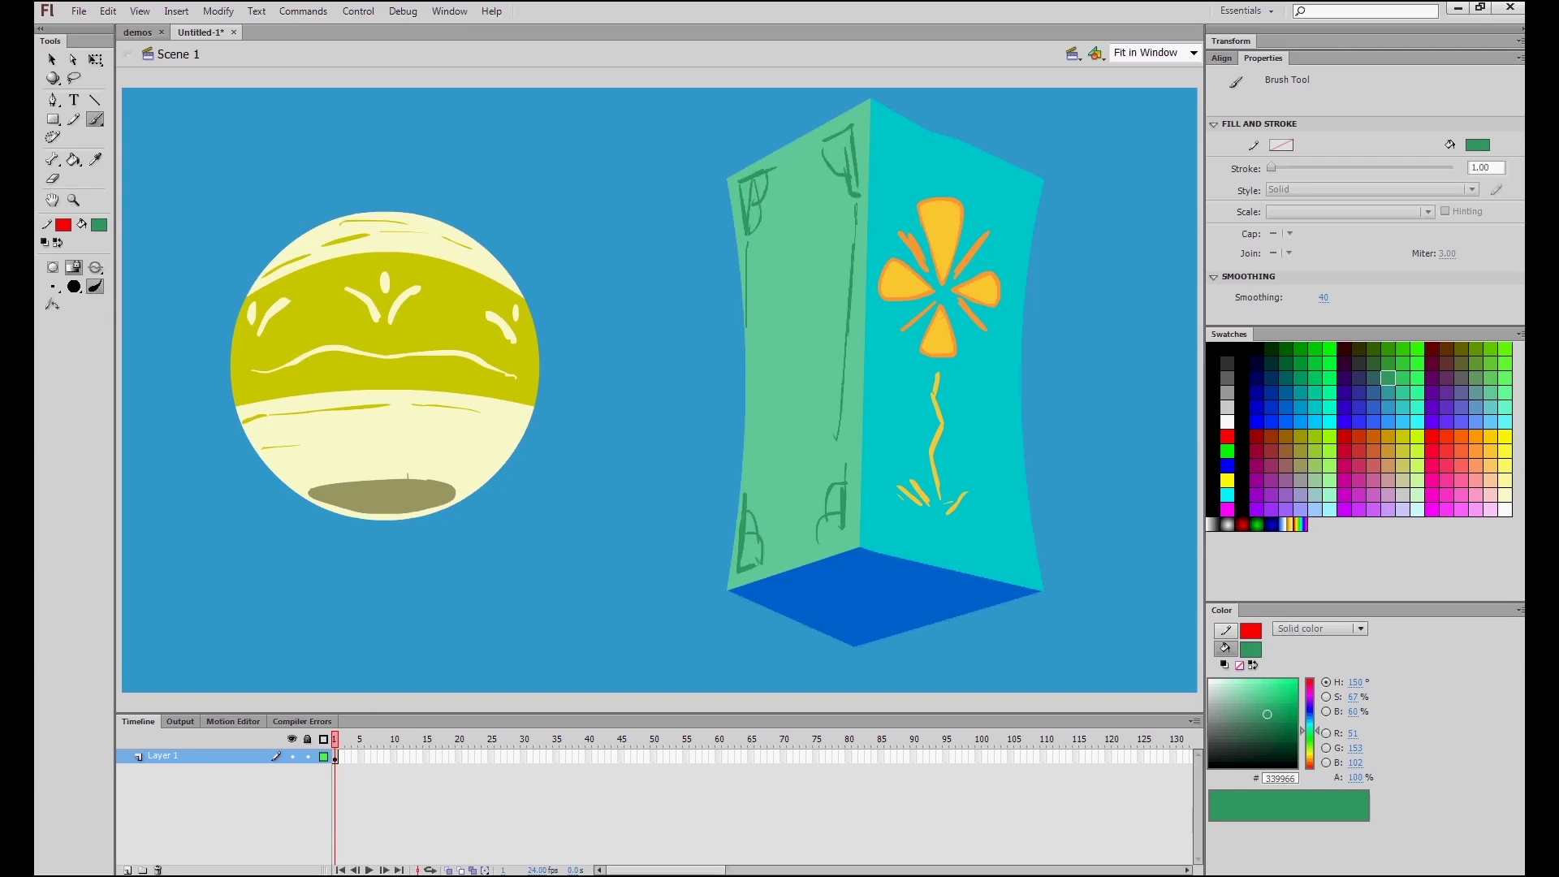
mouse_move(753, 242)
left_mouse_down()
mouse_move(754, 479)
mouse_move(771, 515)
left_mouse_up()
left_click_drag(792, 157, 812, 151)
- Add a tall green ellipse with a crossing eye-shaped stroke, forming an atom motif
right_click(761, 262)
key("Escape")
left_click(772, 319)
mouse_move(797, 264)
left_mouse_down()
mouse_move(788, 336)
mouse_move(821, 327)
left_mouse_up()
key("ctrl+z")
mouse_move(803, 265)
left_mouse_down()
mouse_move(801, 418)
mouse_move(810, 308)
left_mouse_up()
mouse_move(767, 341)
left_mouse_down()
mouse_move(828, 337)
mouse_move(790, 353)
mouse_move(796, 337)
mouse_move(753, 314)
mouse_move(780, 336)
mouse_move(773, 320)
left_mouse_up()
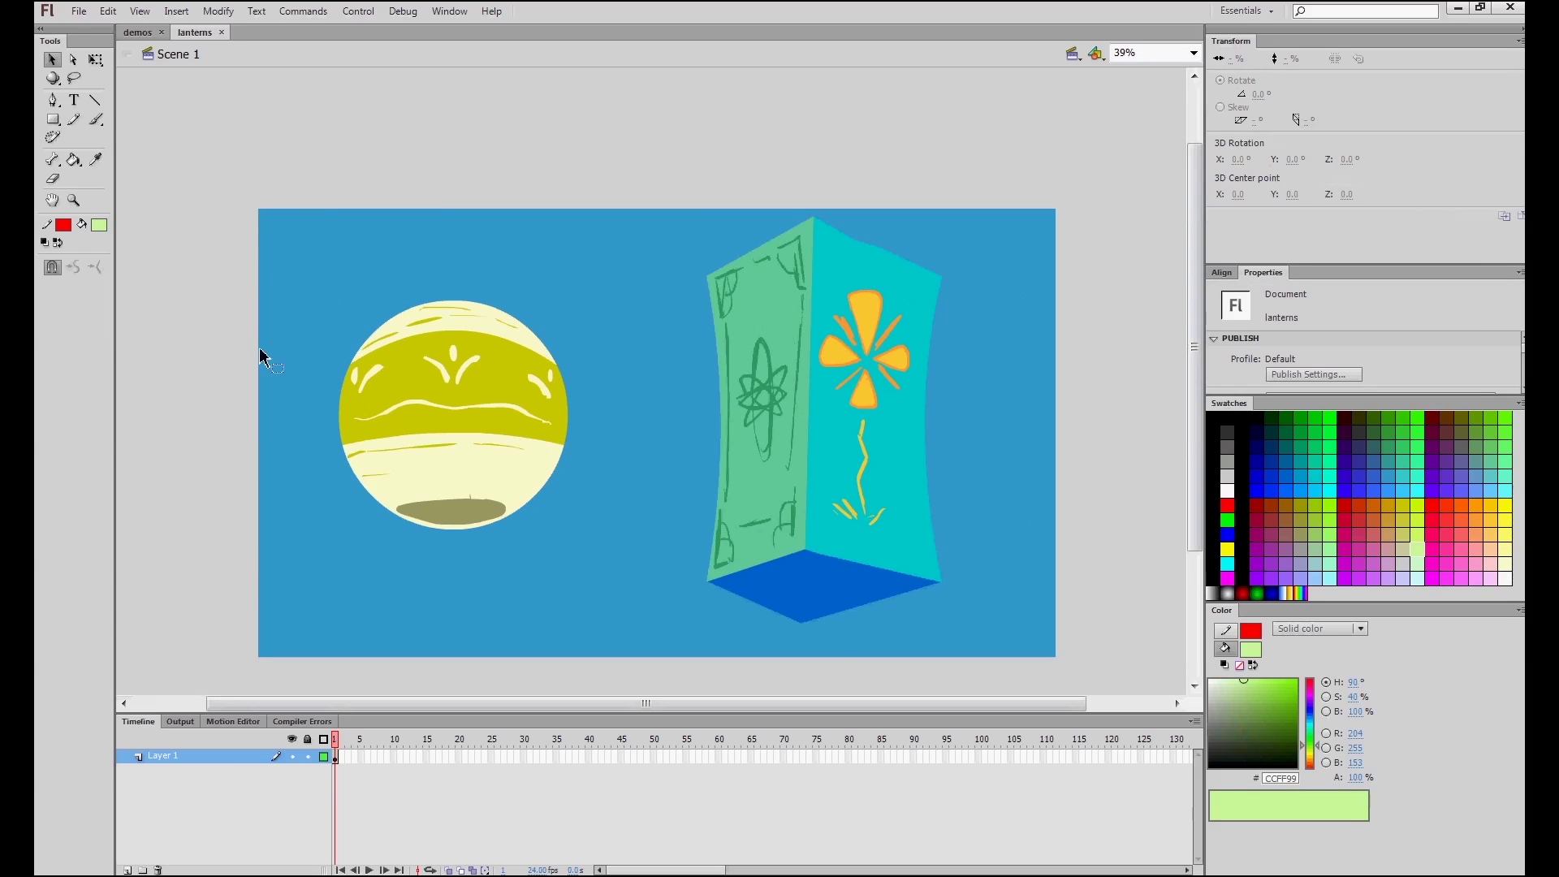
- Select the ball lantern shape on the stage
left_click_drag(638, 535, 346, 188)
left_click(217, 11)
left_click(247, 65)
- Select the whole ball lantern and choose Insert > New Symbol
left_click(538, 434)
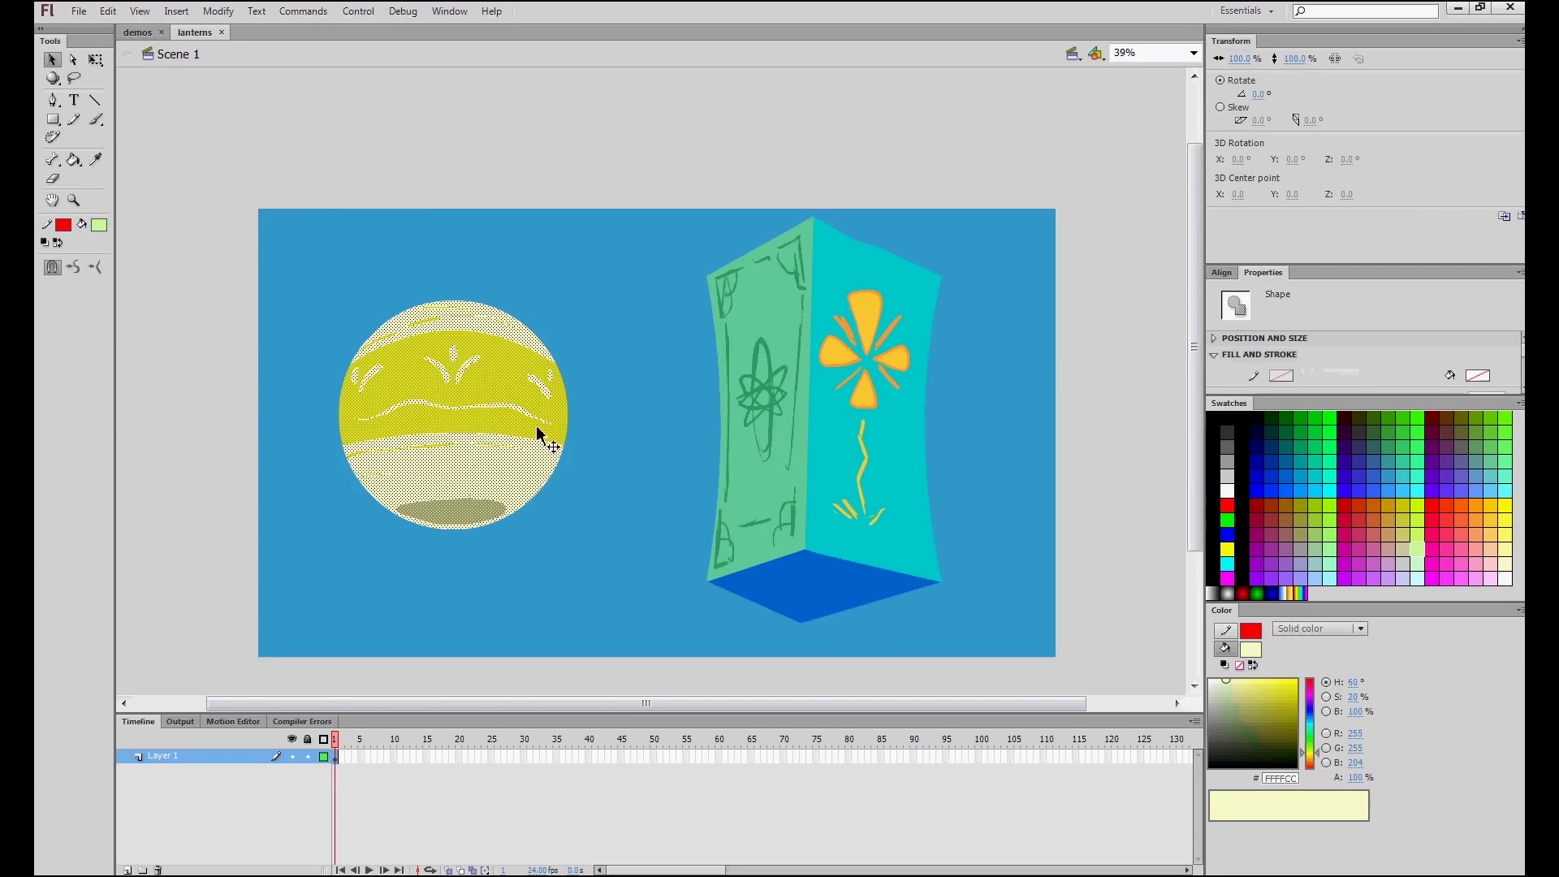
left_click(218, 10)
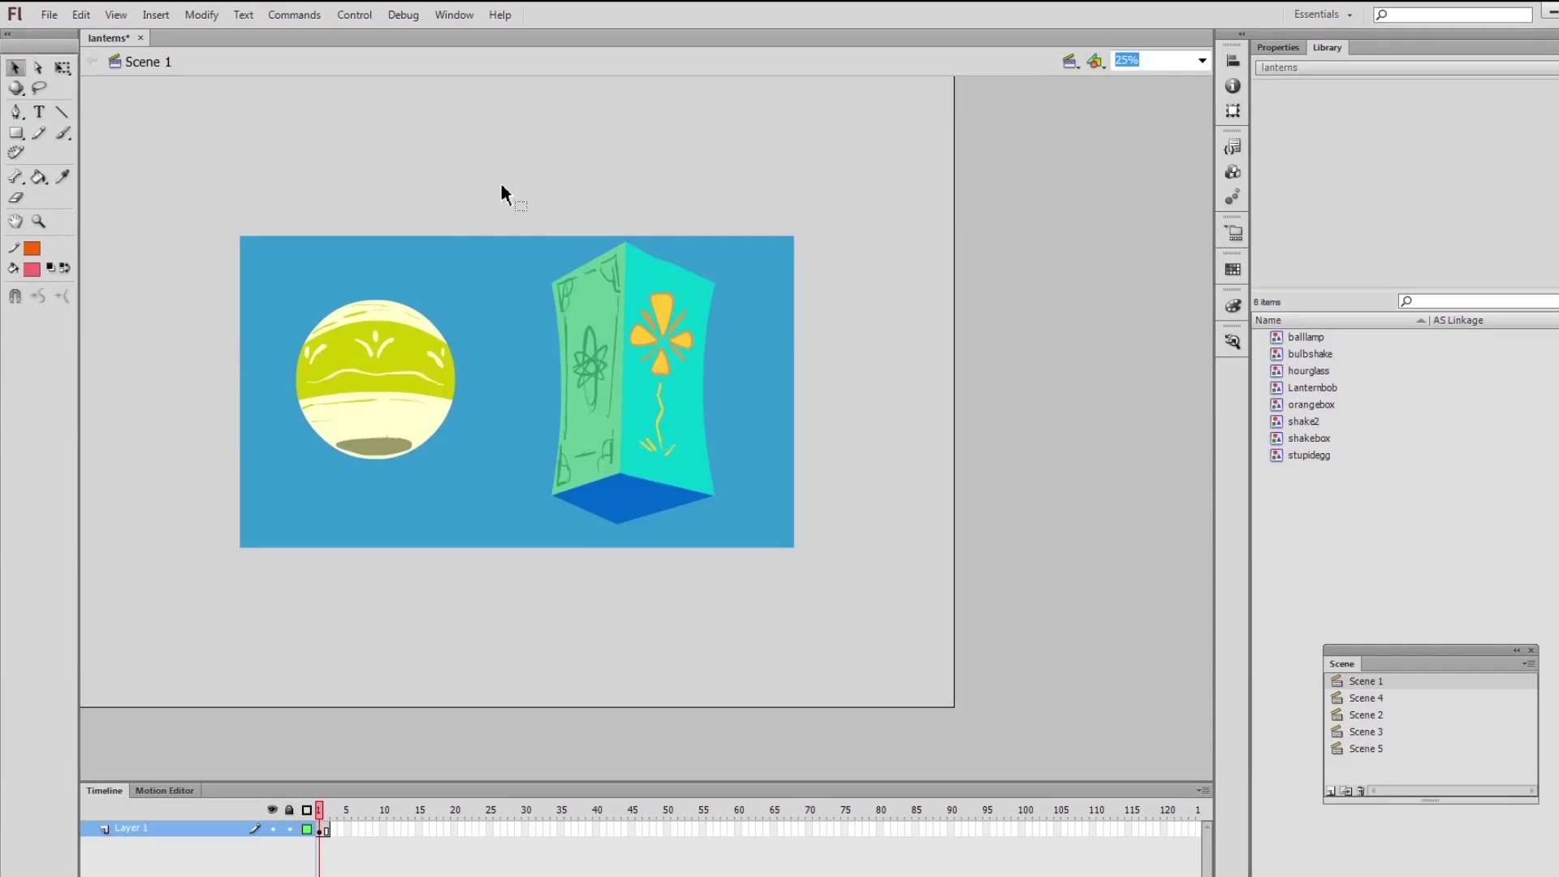
left_click(155, 14)
- Cancel the empty new symbol, then start converting the ball lantern to a Graphic named 'SHITLANTERN'
left_click(169, 33)
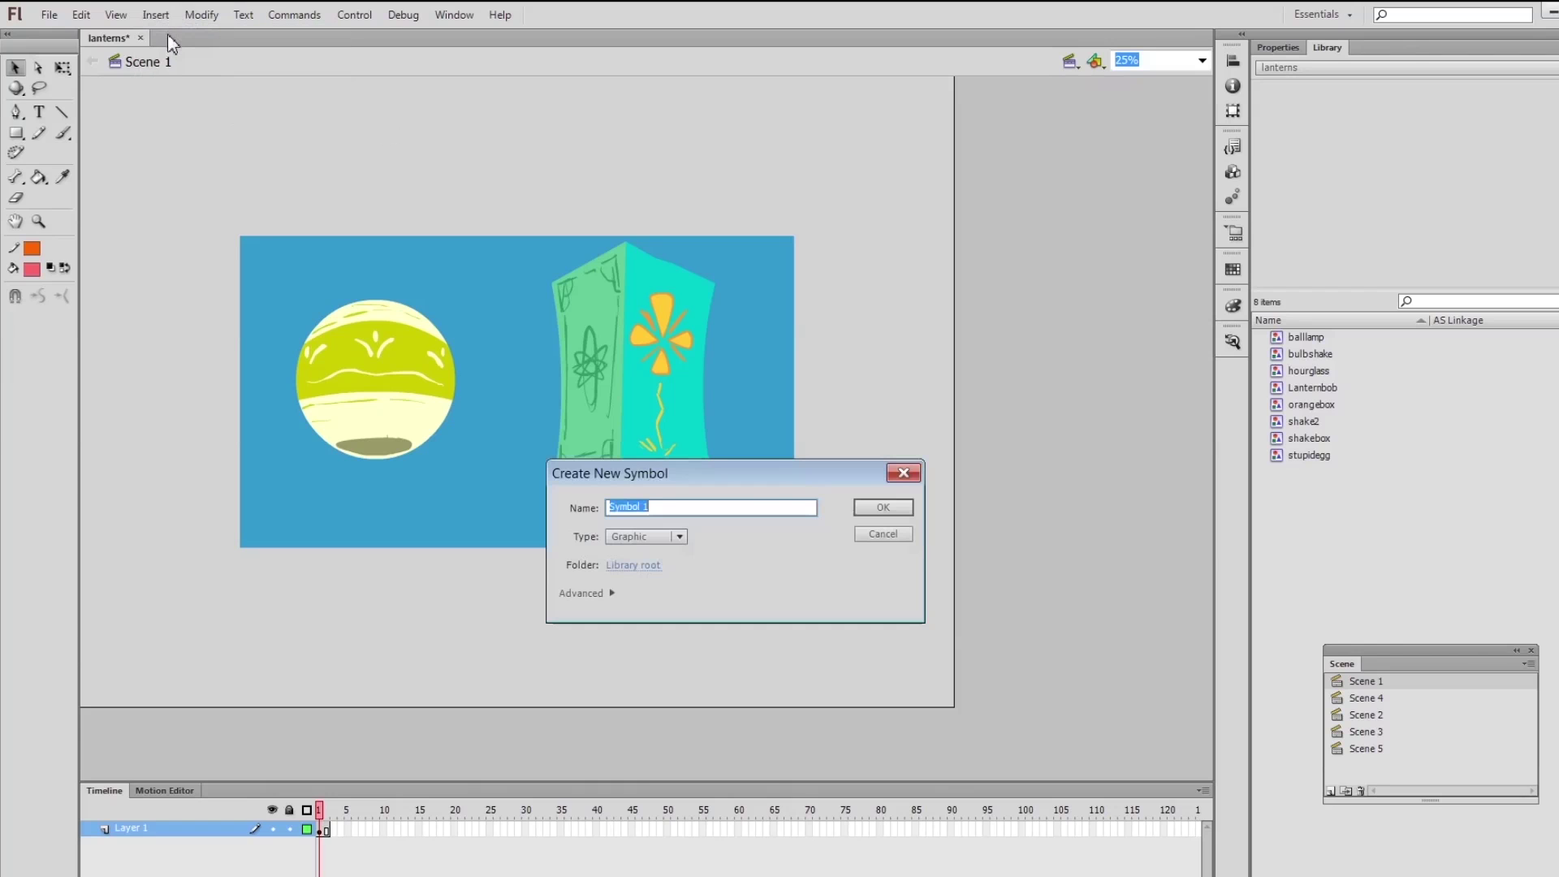
left_click(859, 537)
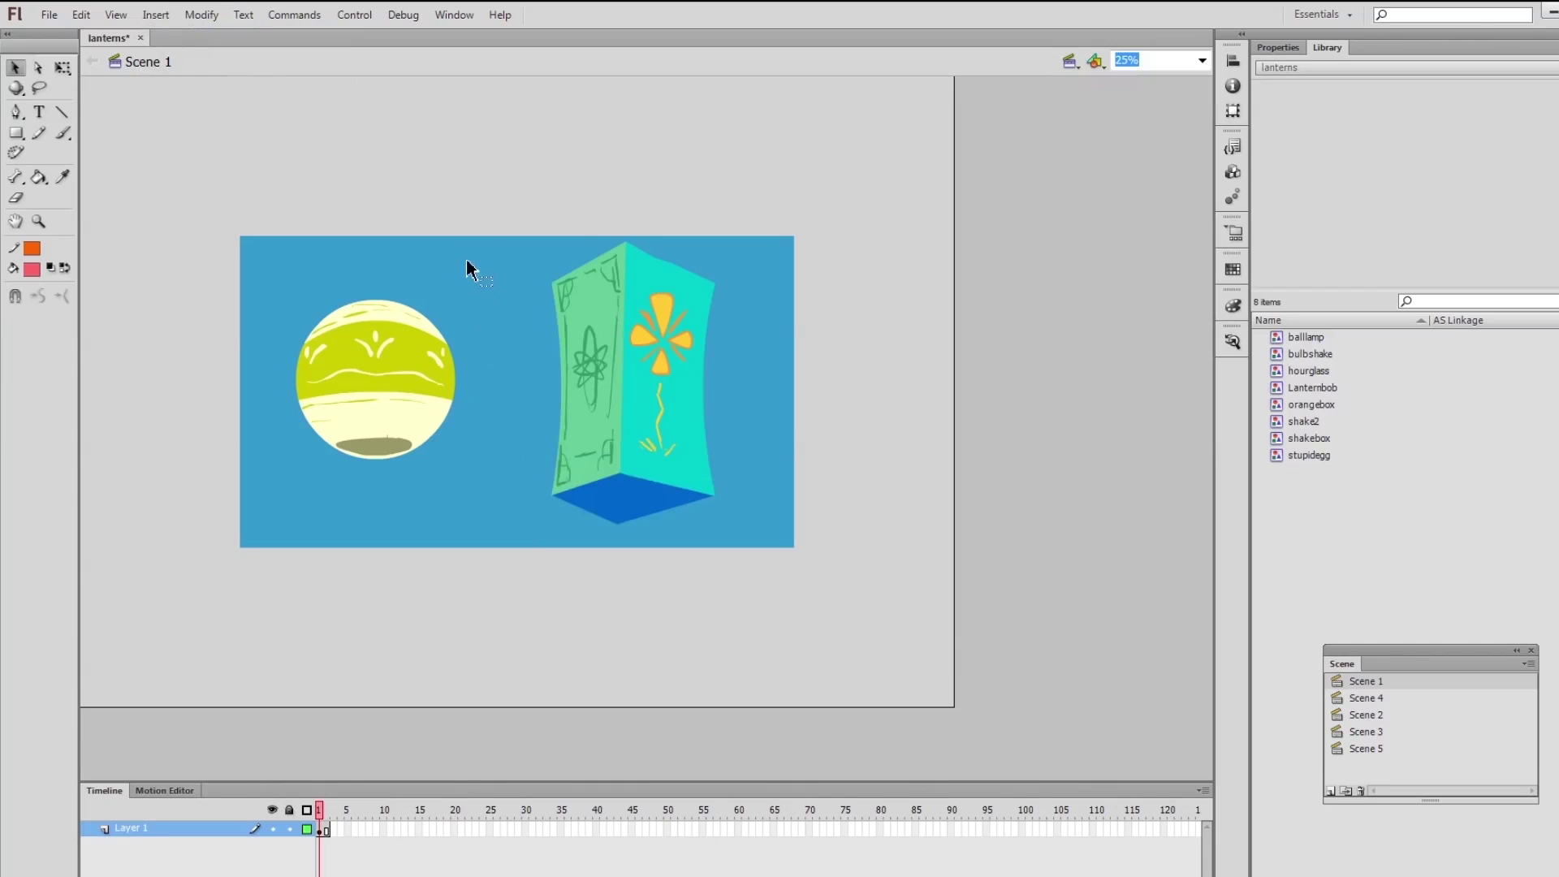
left_click_drag(496, 210, 219, 601)
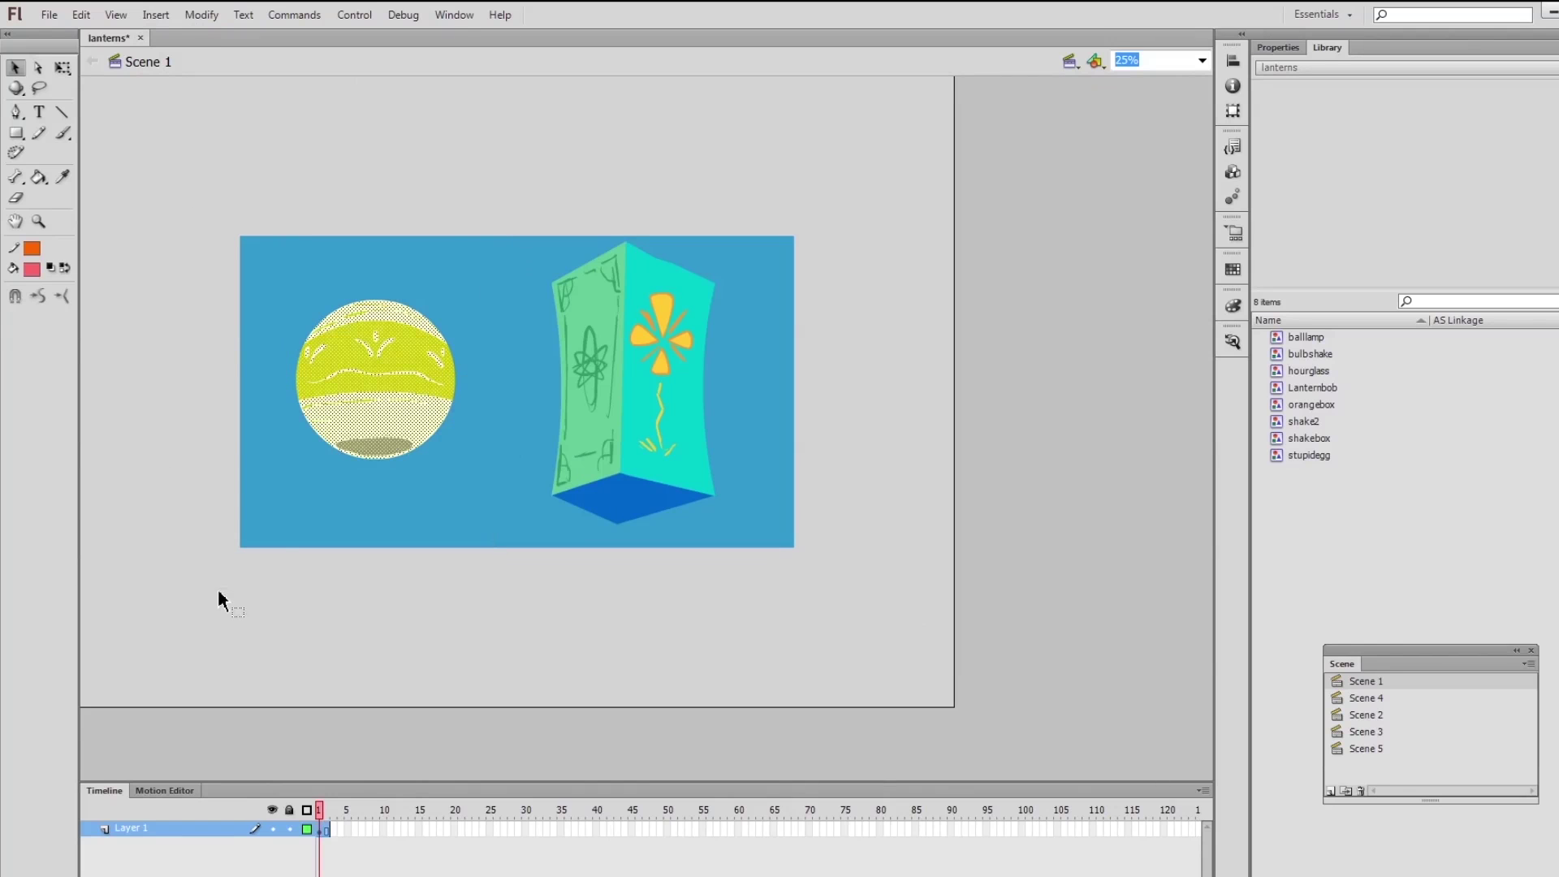
right_click(381, 361)
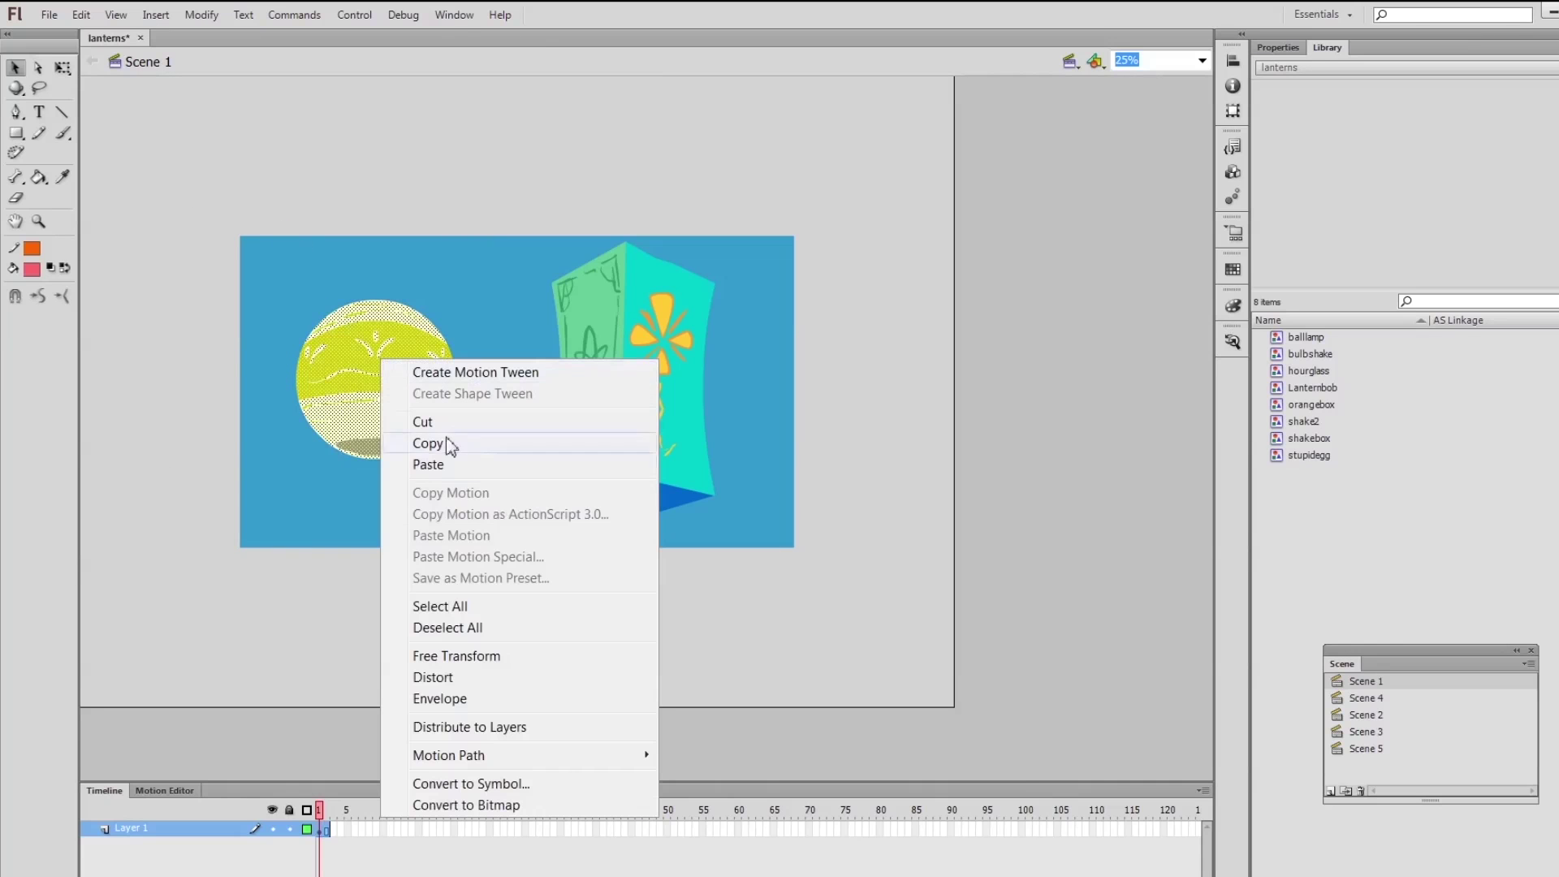
left_click(511, 783)
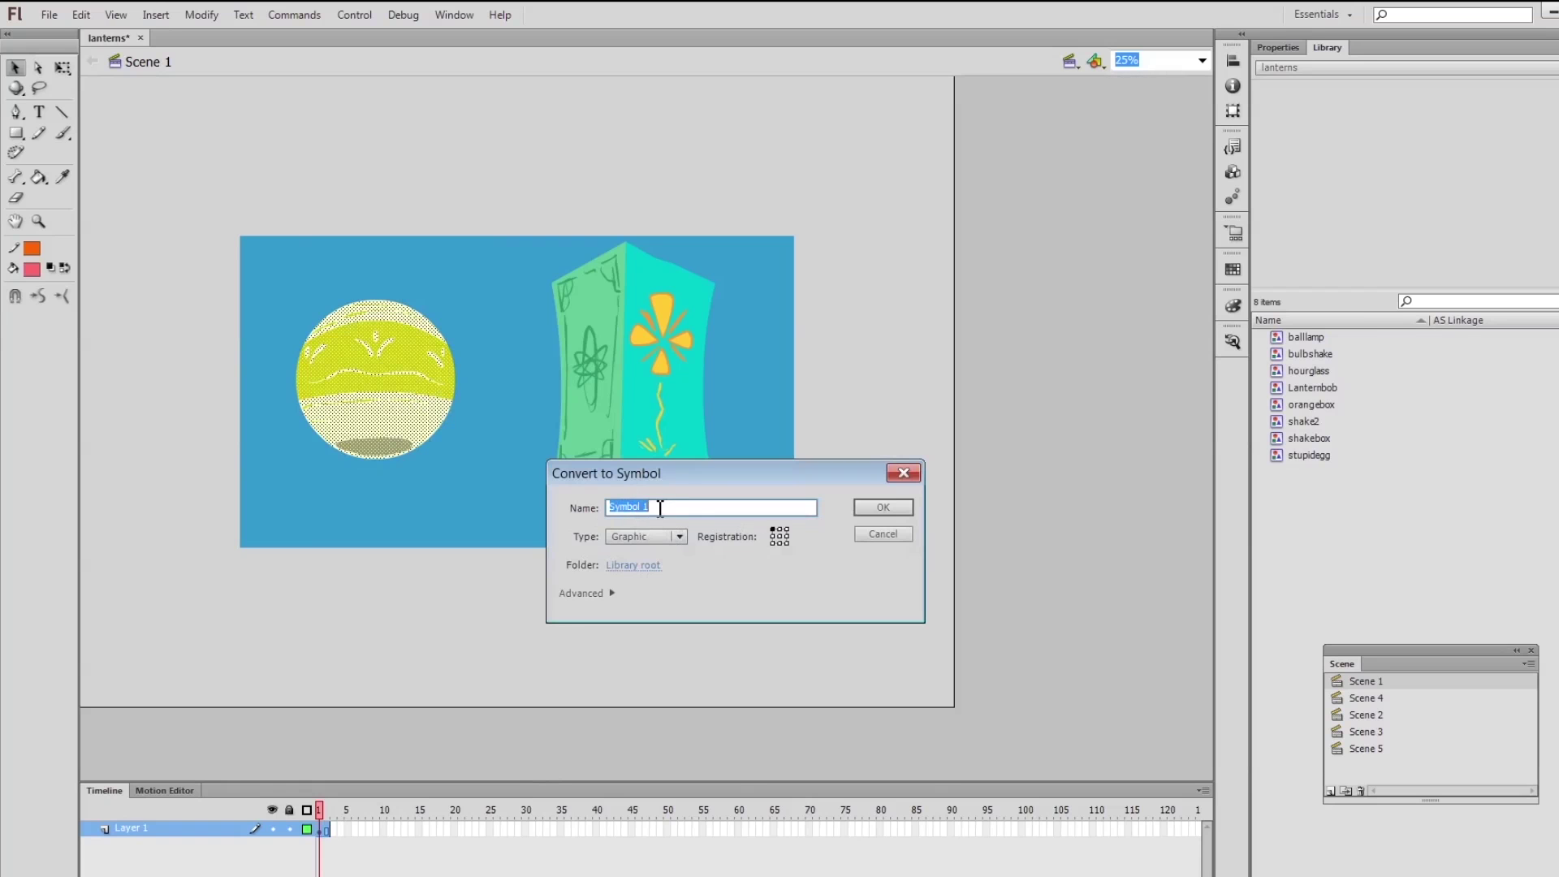
type("SHITLANTERN")
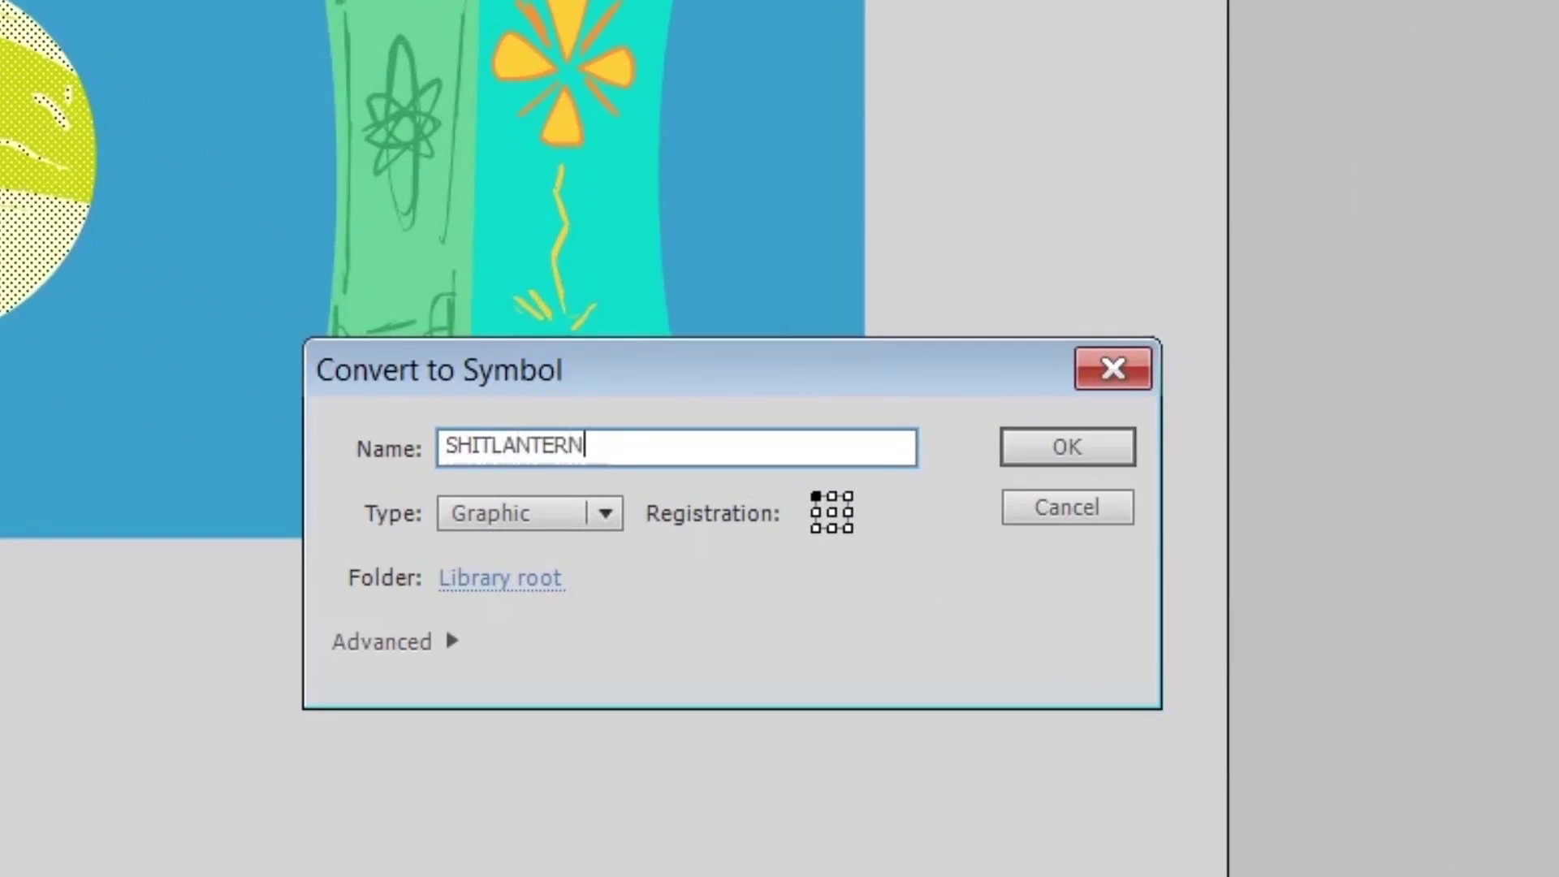
left_click(542, 513)
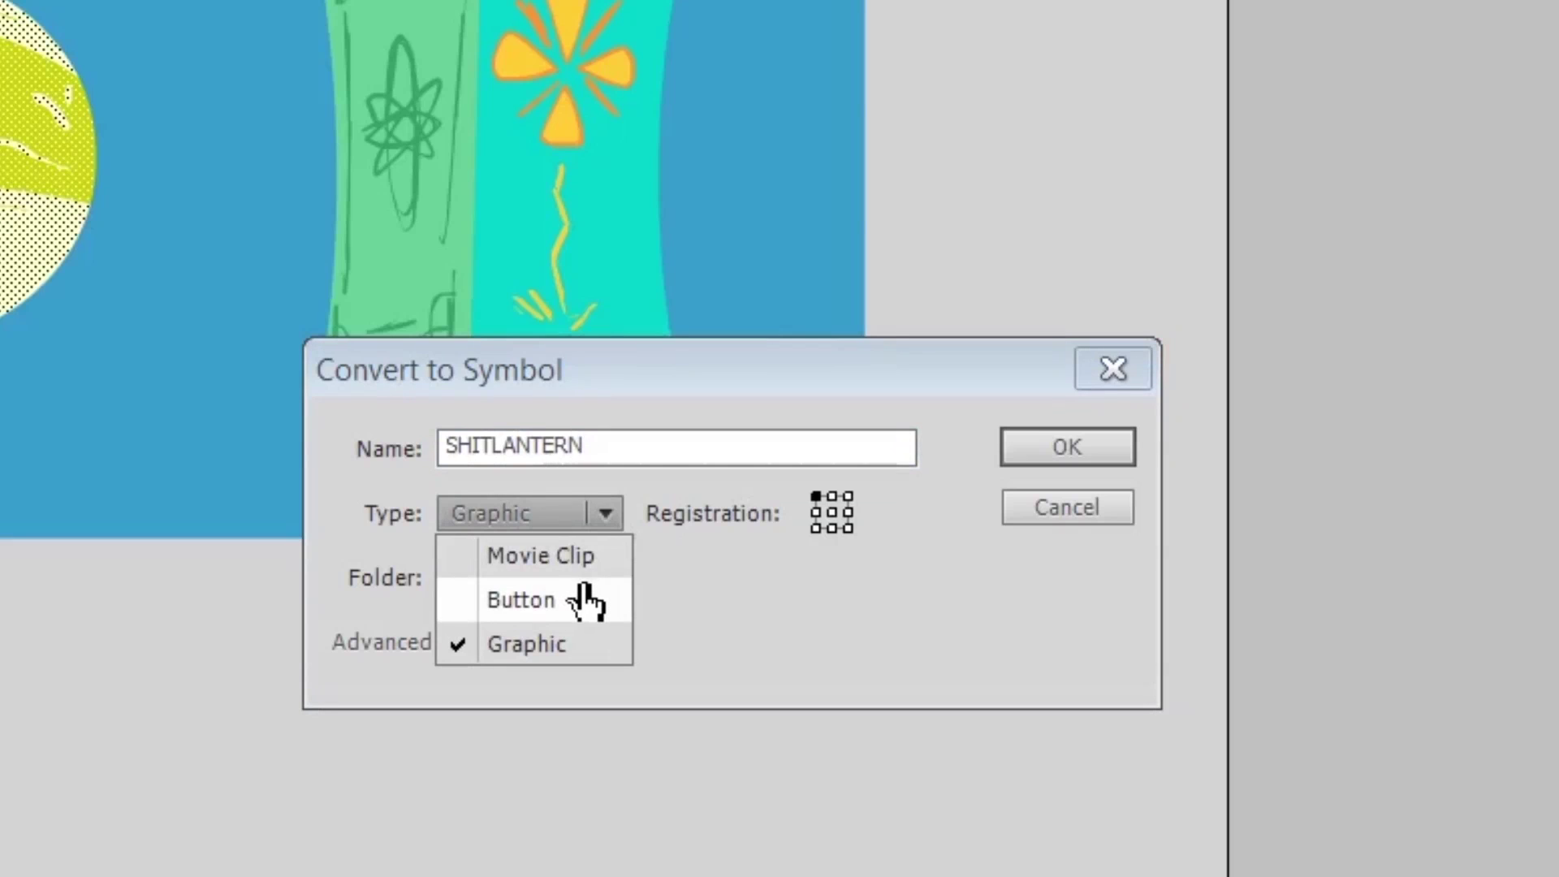
left_click(794, 597)
- Cancel the conversion, remove Lanternbob's frames after frame 30, then open and play shakebox
left_click(1124, 510)
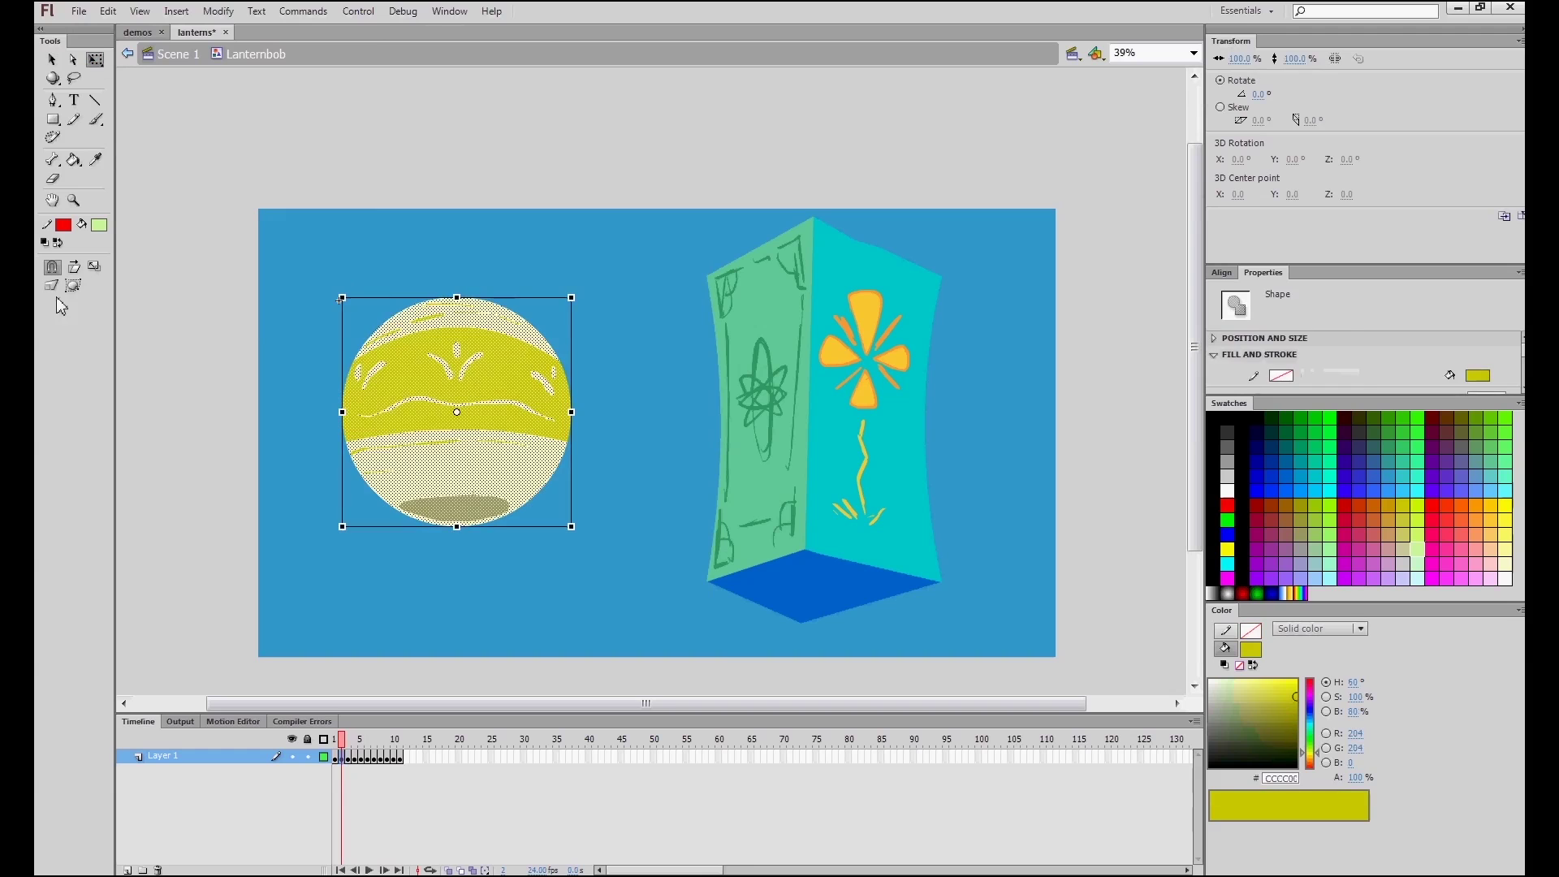
key("Return")
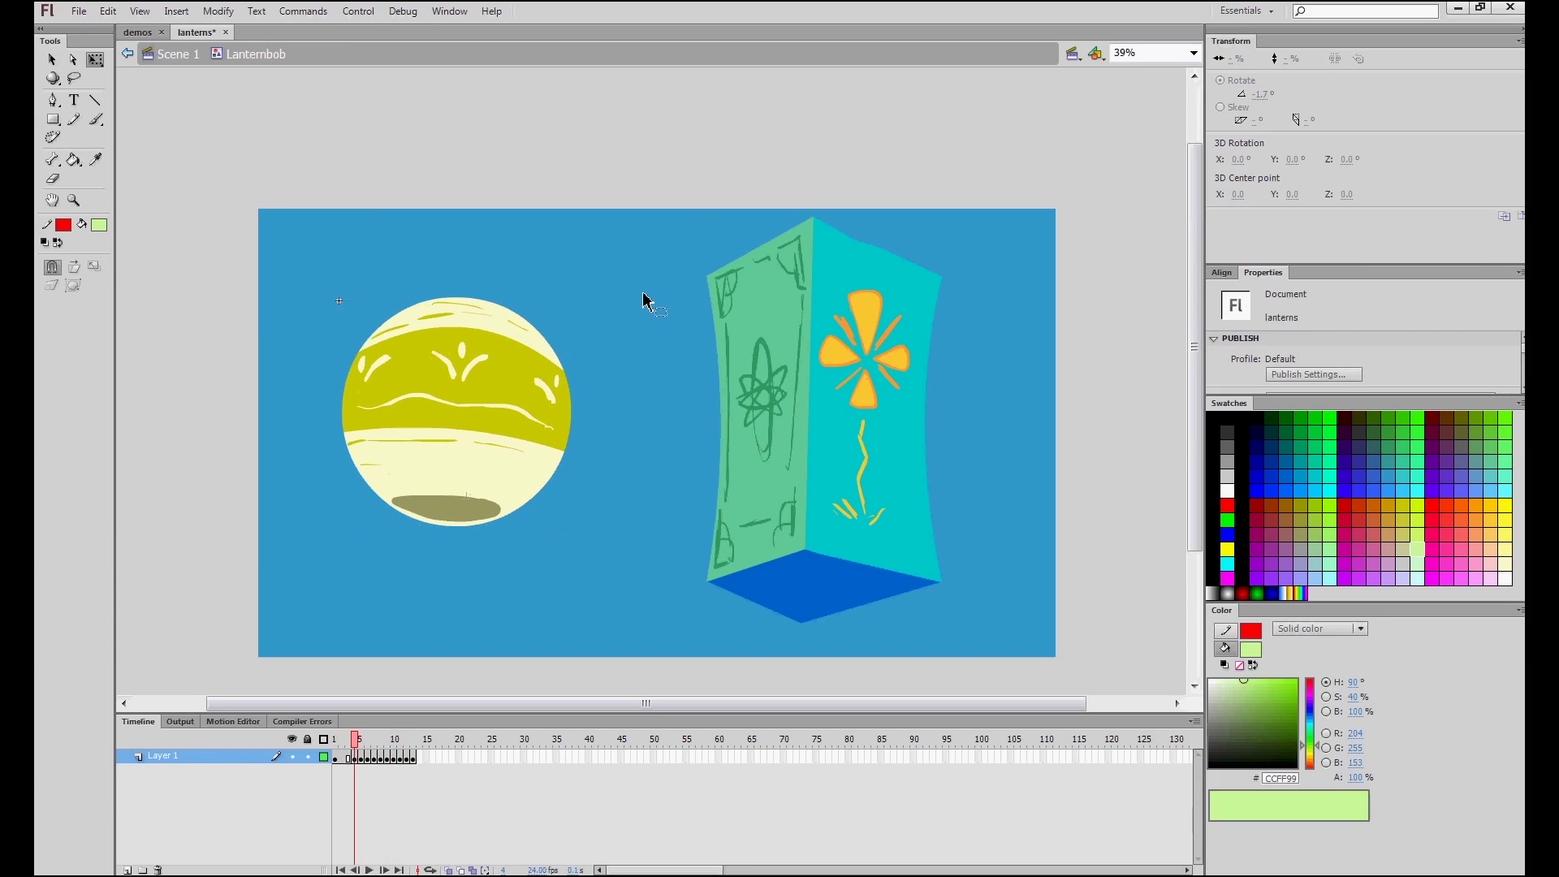
left_click(511, 741)
right_click(523, 757)
left_click(595, 382)
double_click(595, 382)
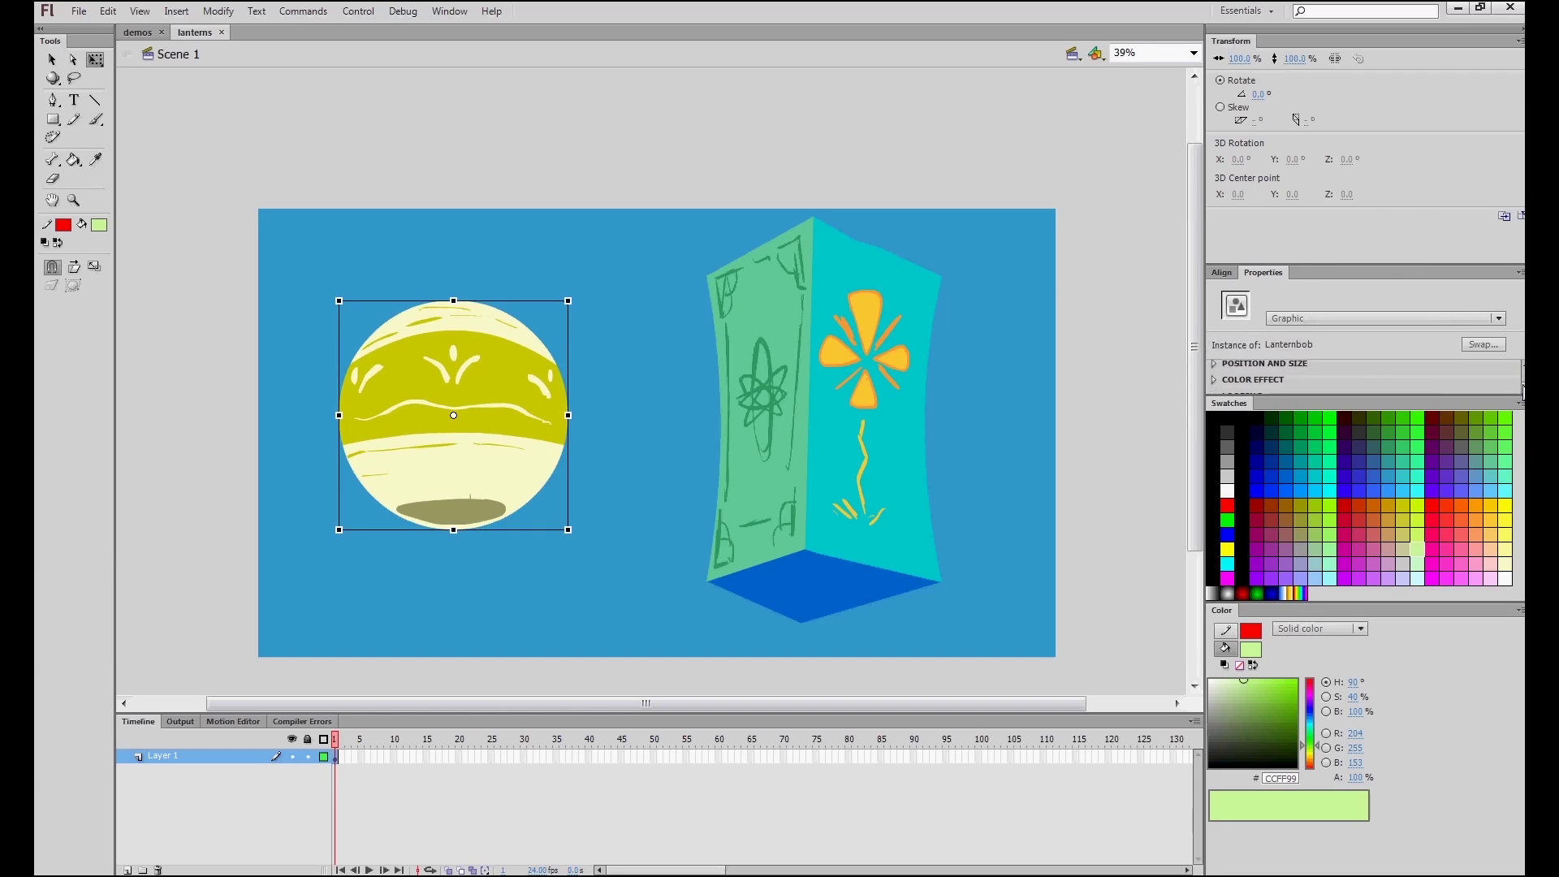
double_click(463, 446)
key("Return")
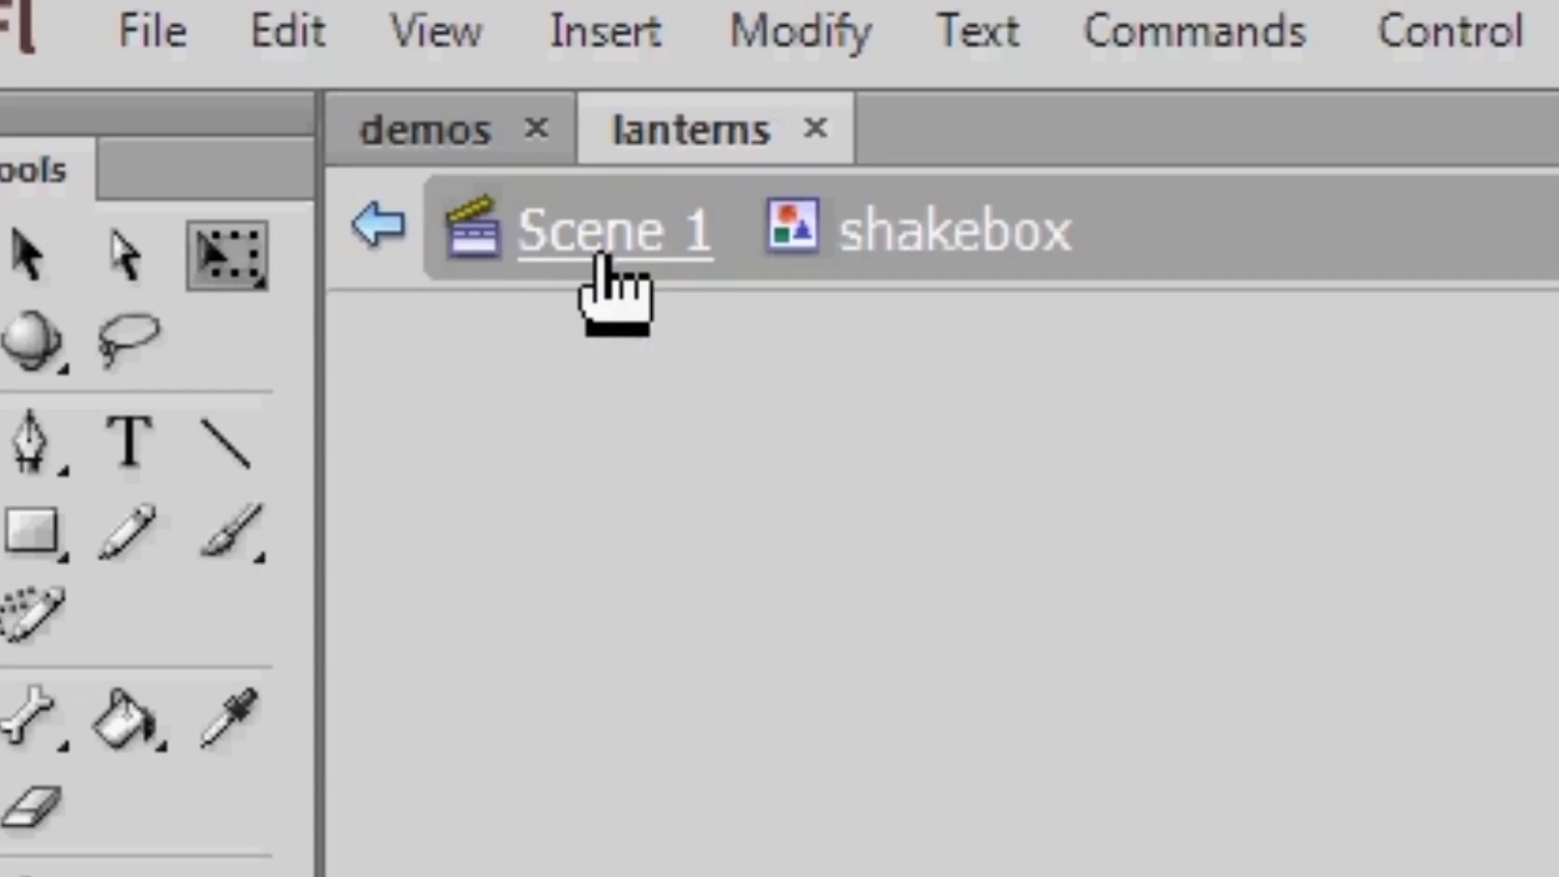
- Back in Scene 1, insert a keyframe at frame 95 on Layer 1
left_click(598, 258)
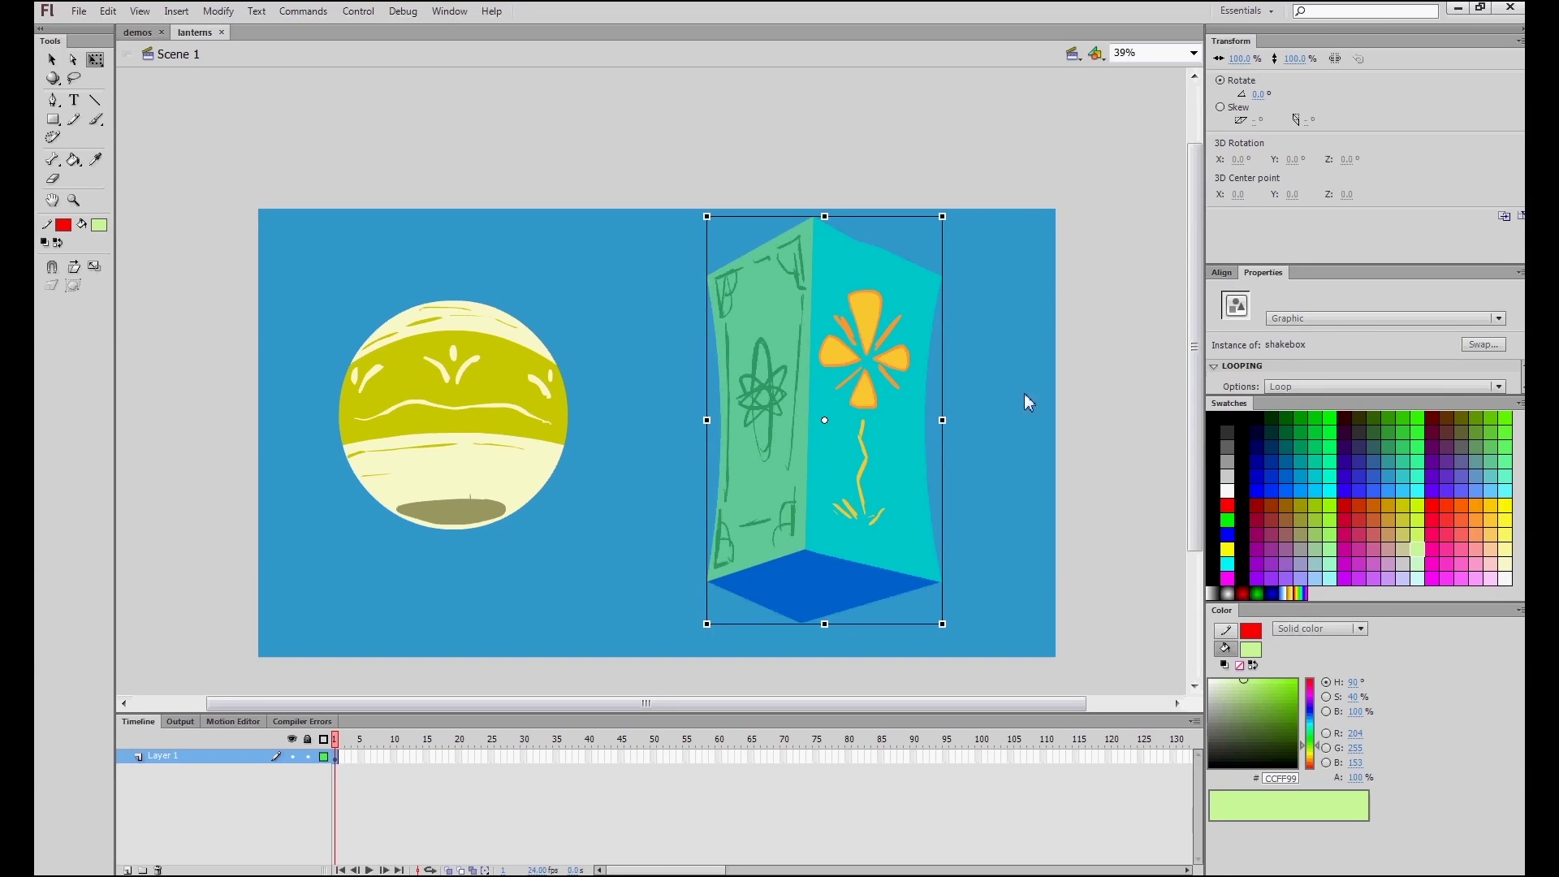
left_click(946, 758)
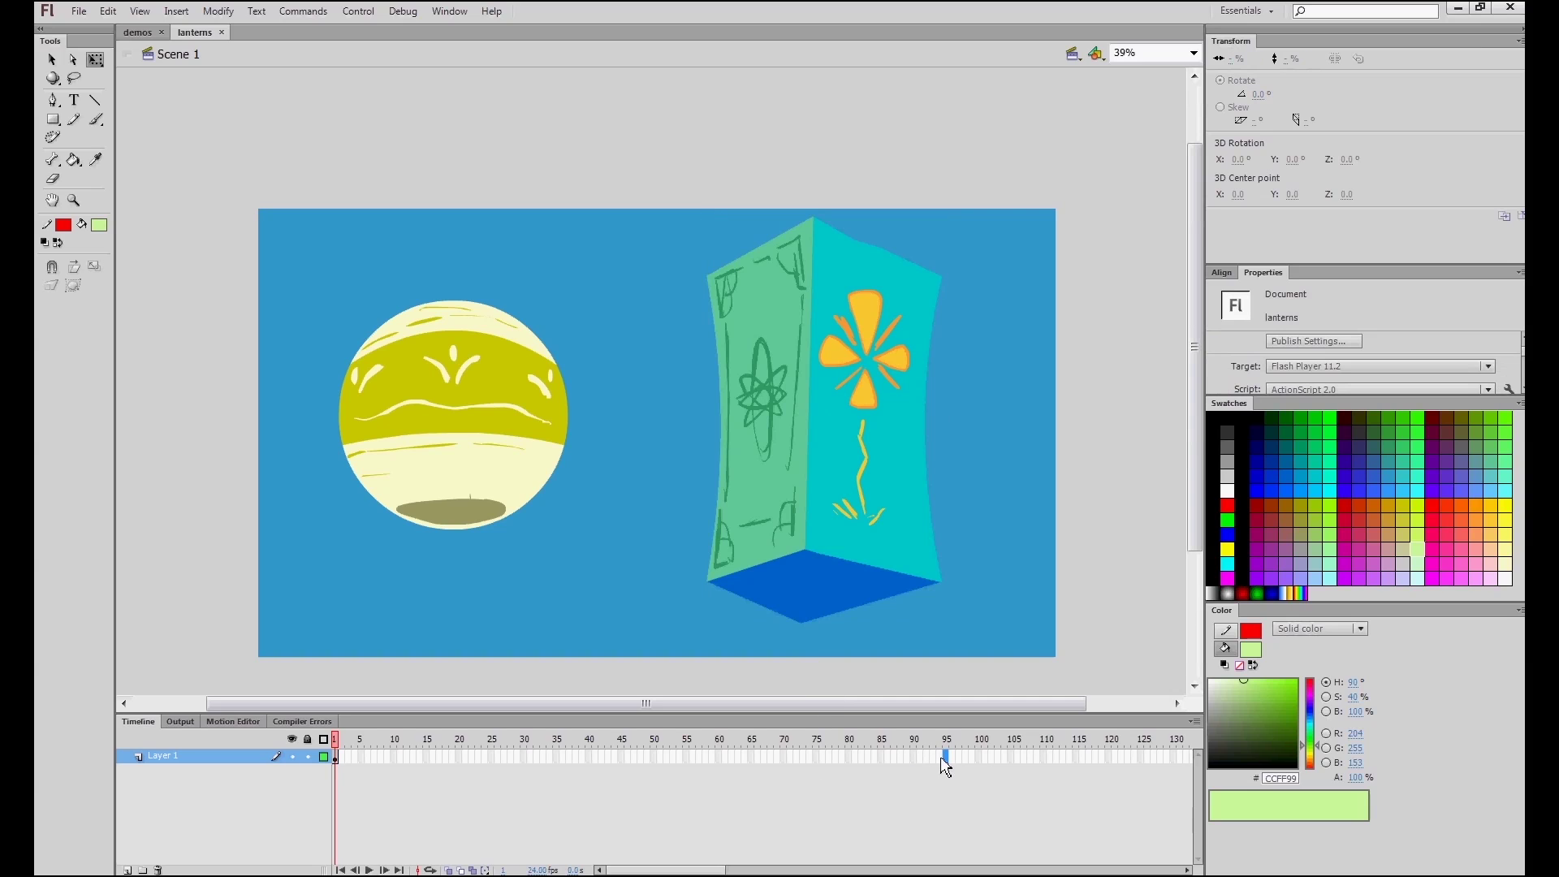
key("F6")
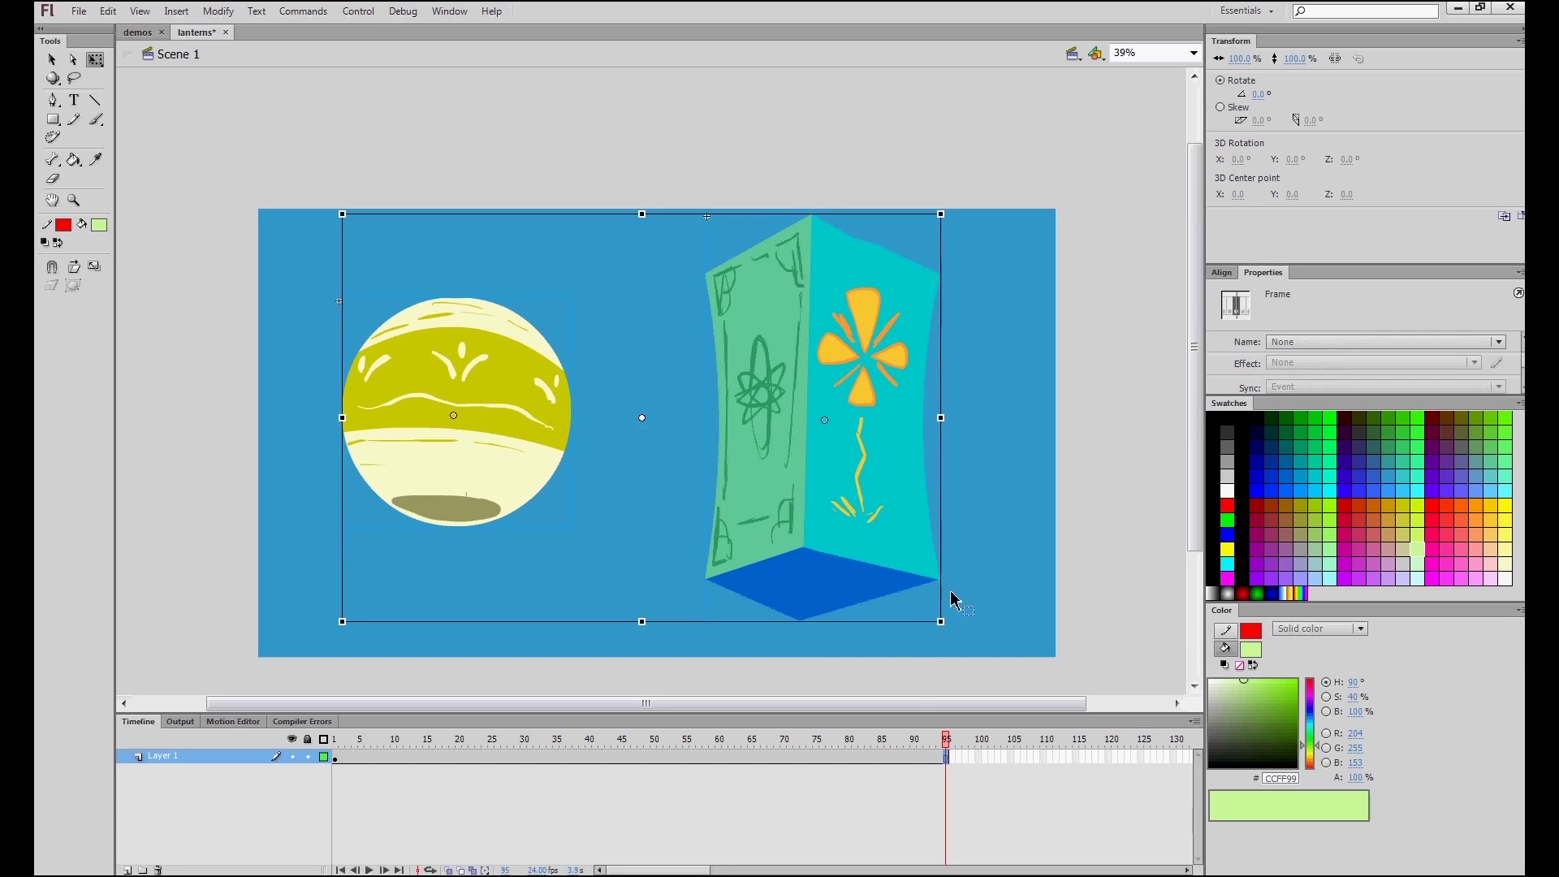
key("Return")
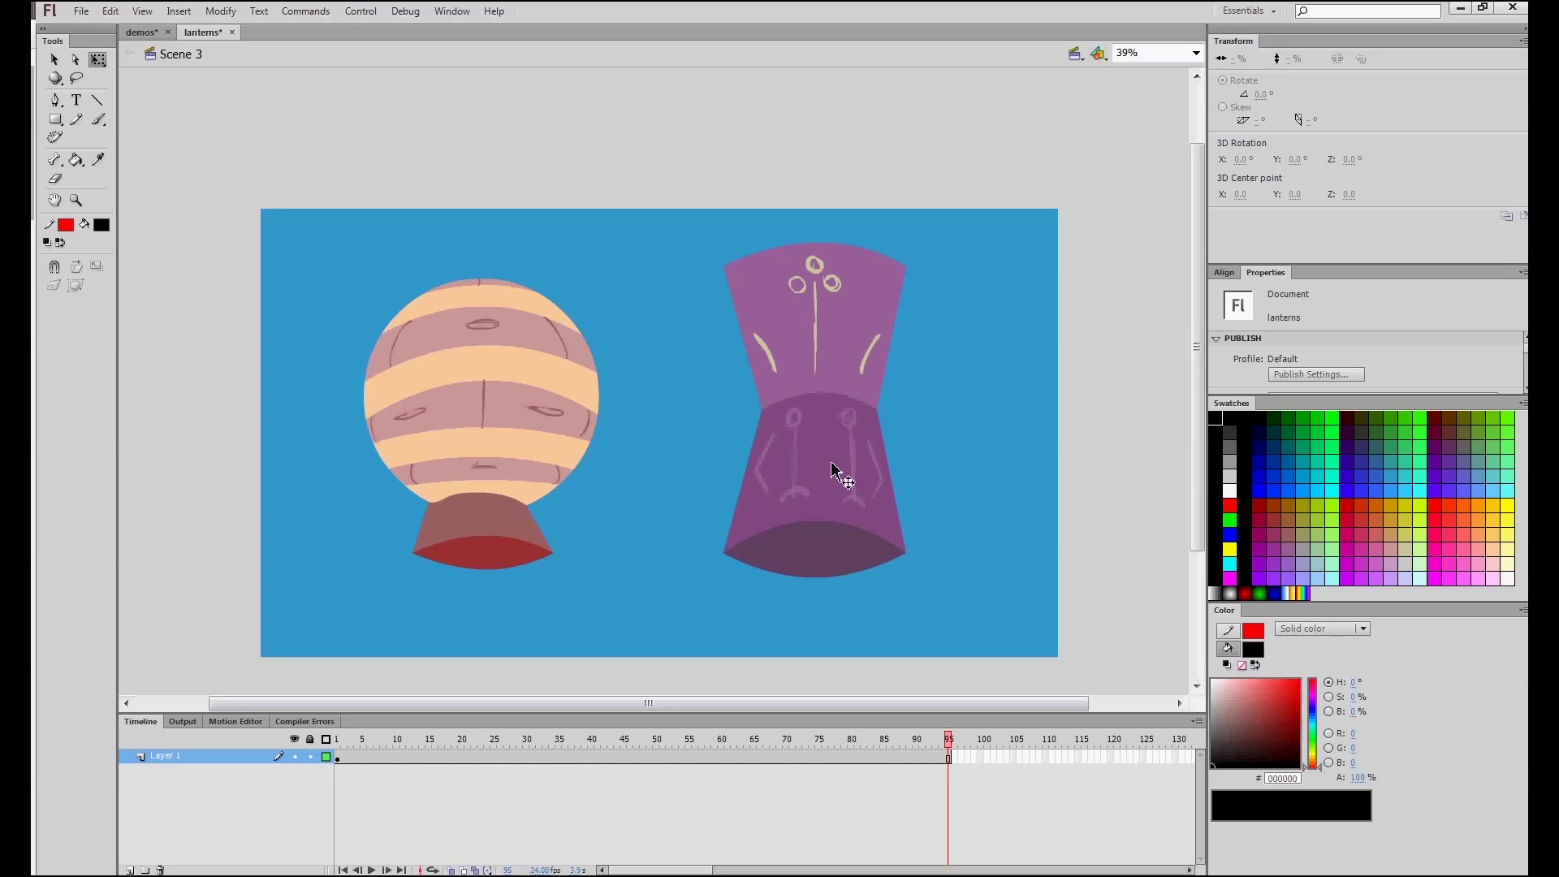
key("Page_Down")
left_click(684, 375)
key("Page_Down")
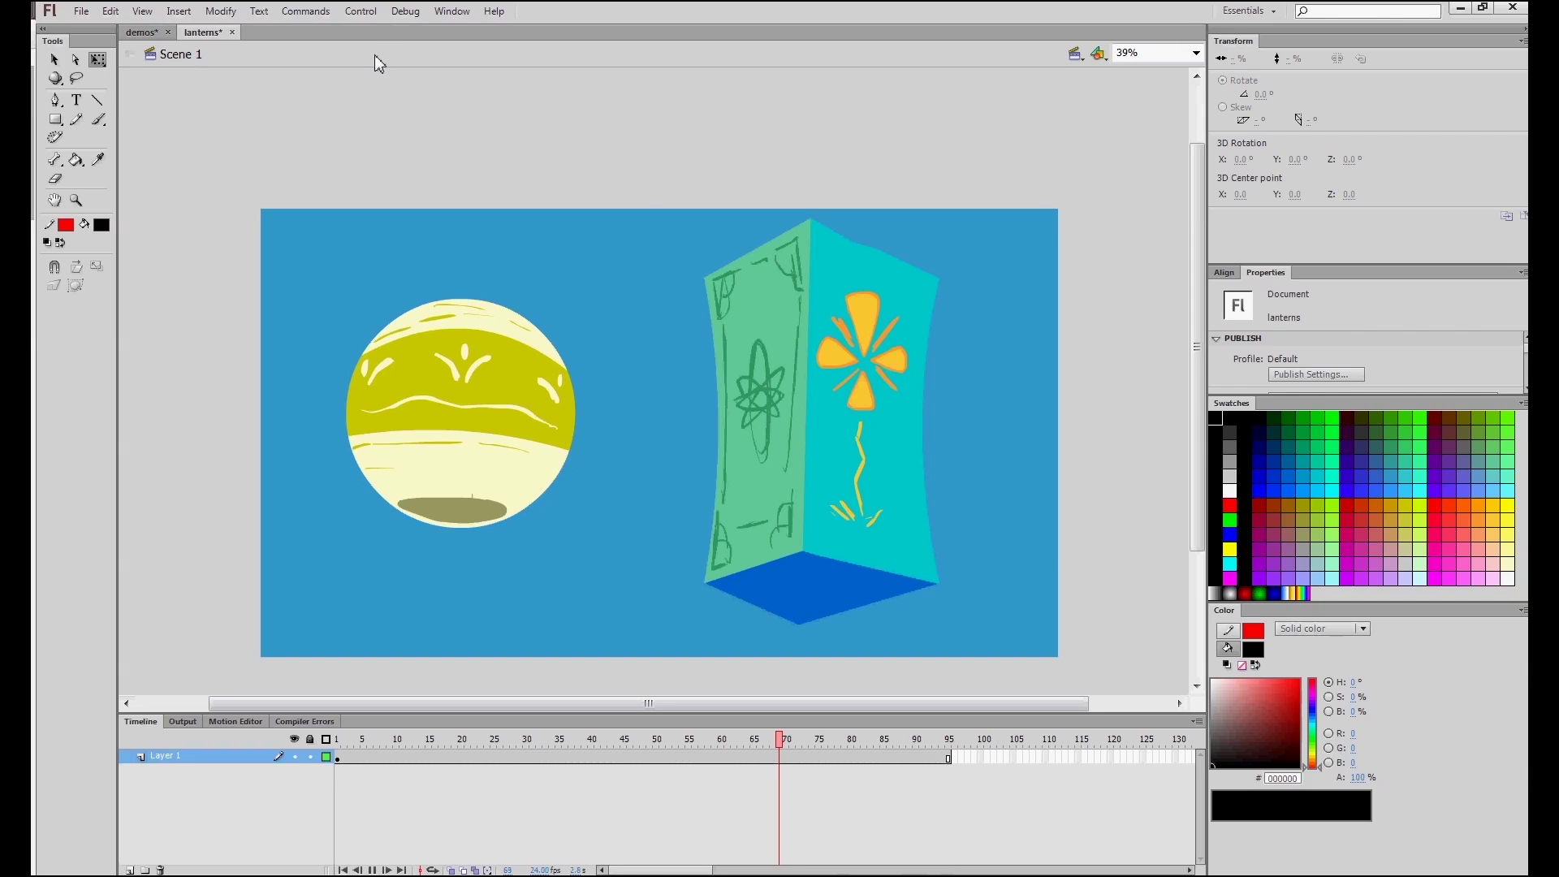
left_click(361, 11)
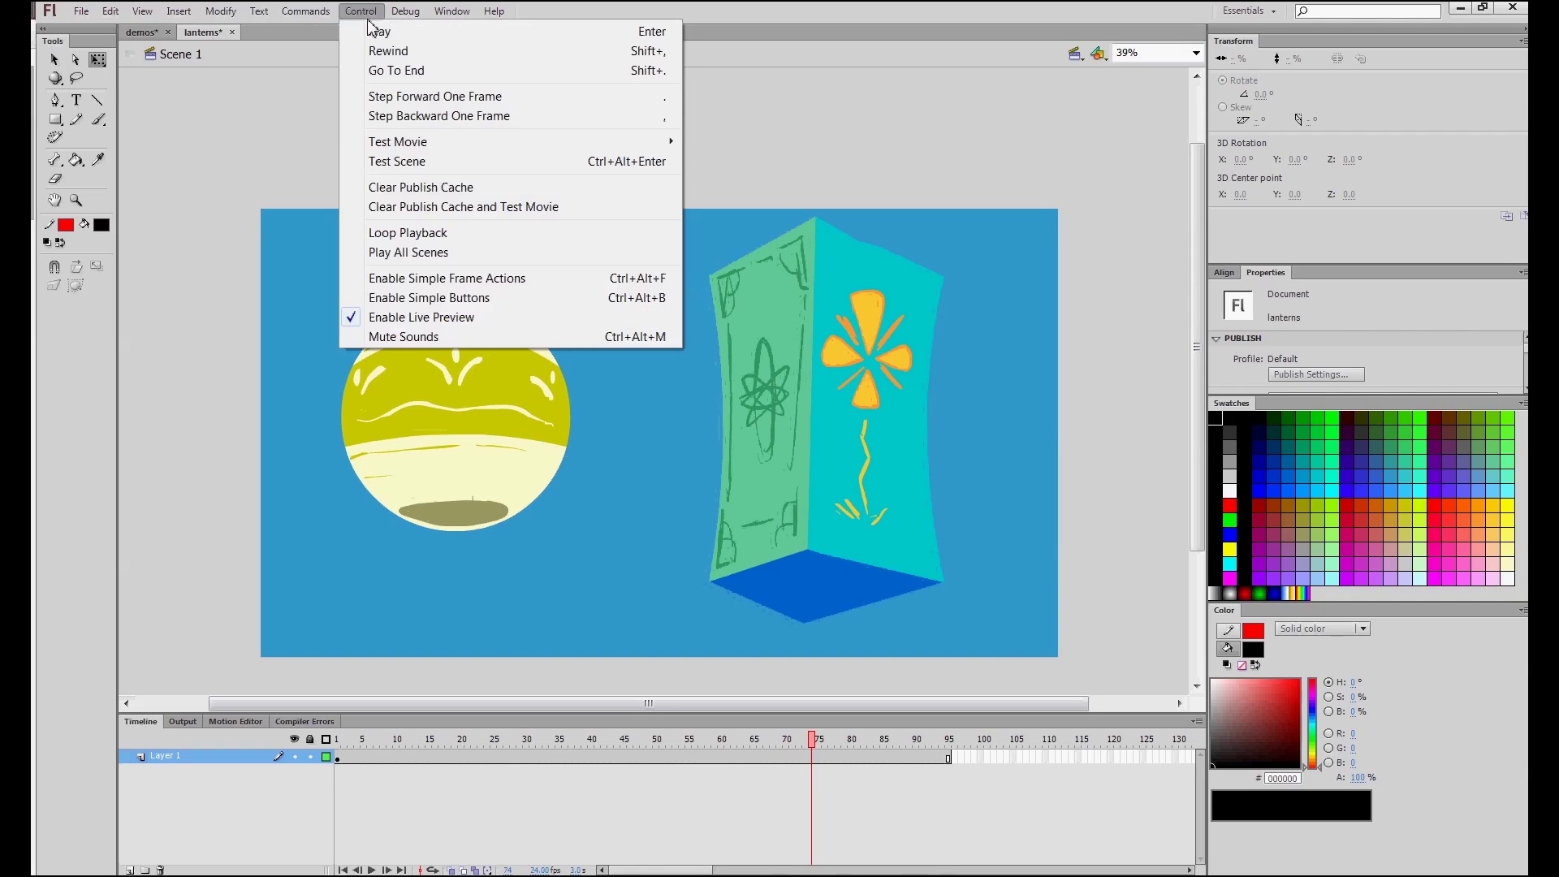
left_click(397, 162)
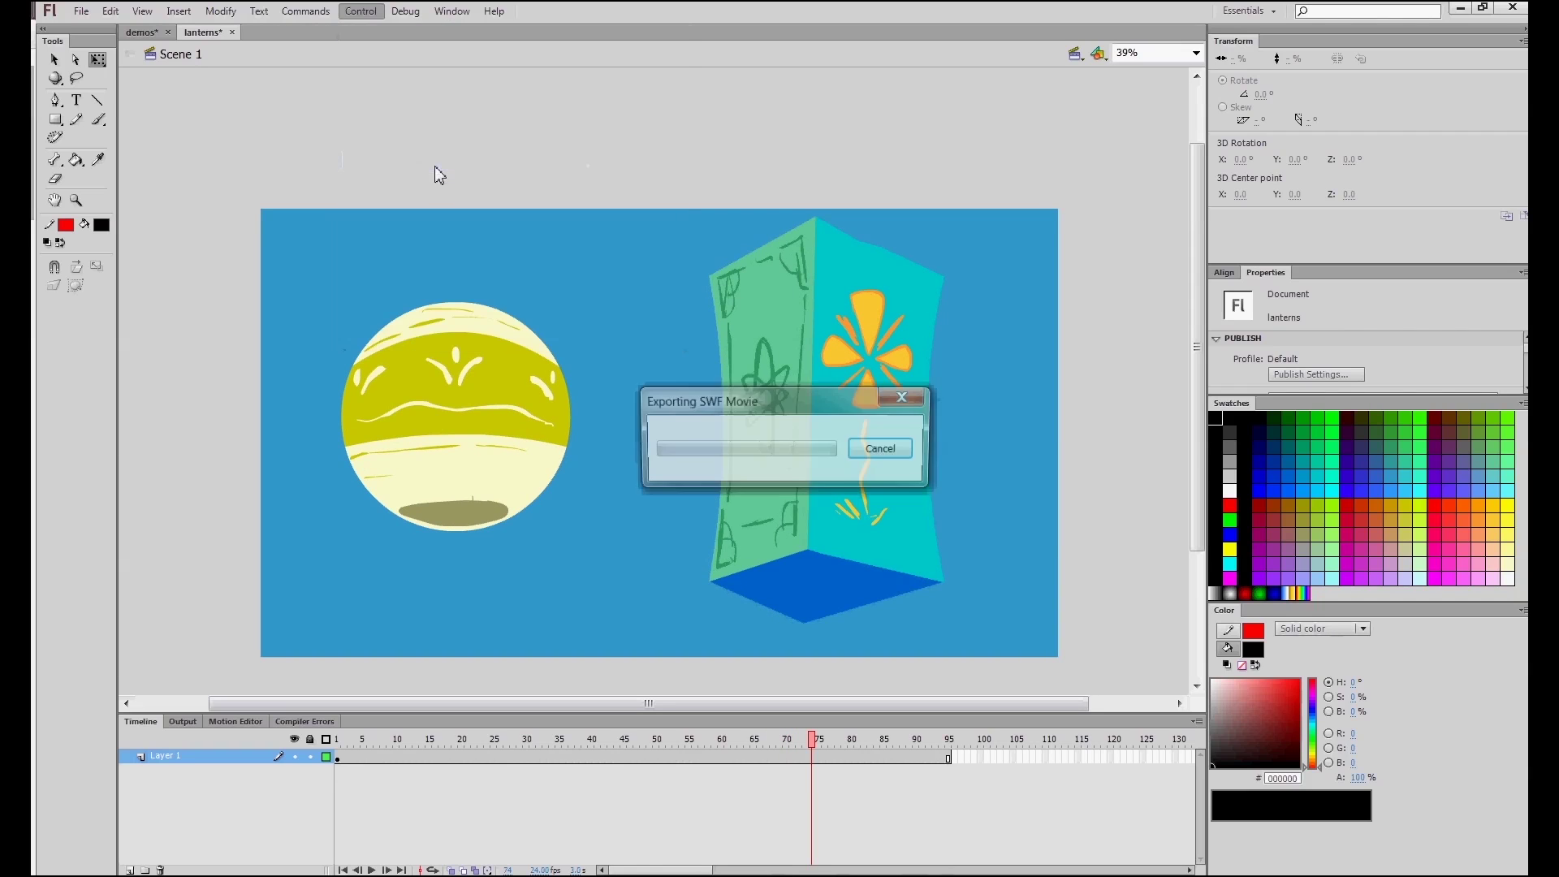
right_click(650, 328)
left_click(728, 397)
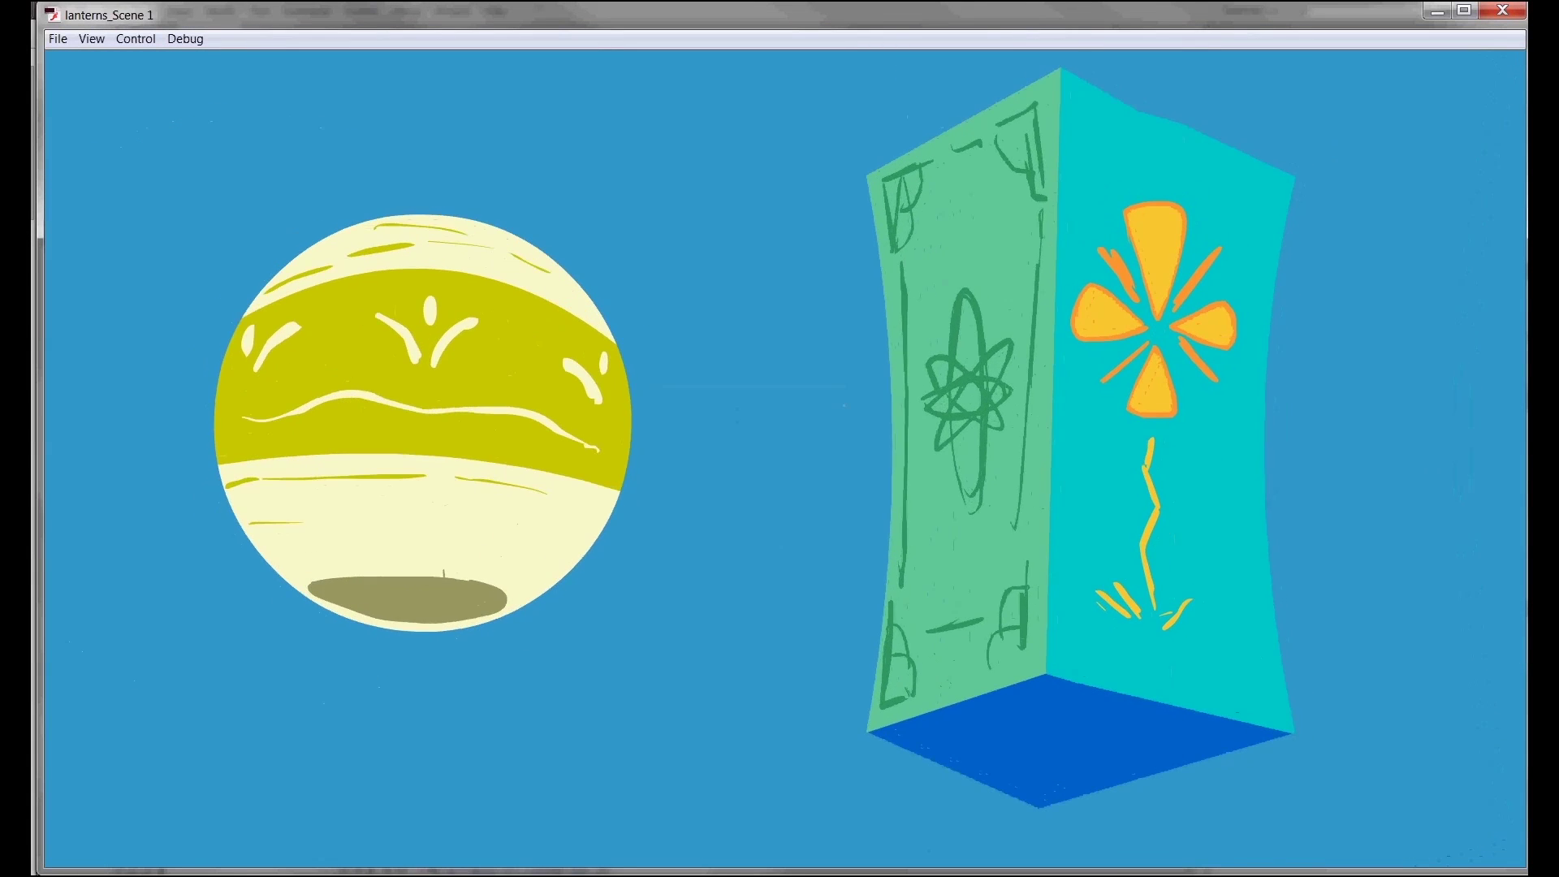
left_click(1511, 11)
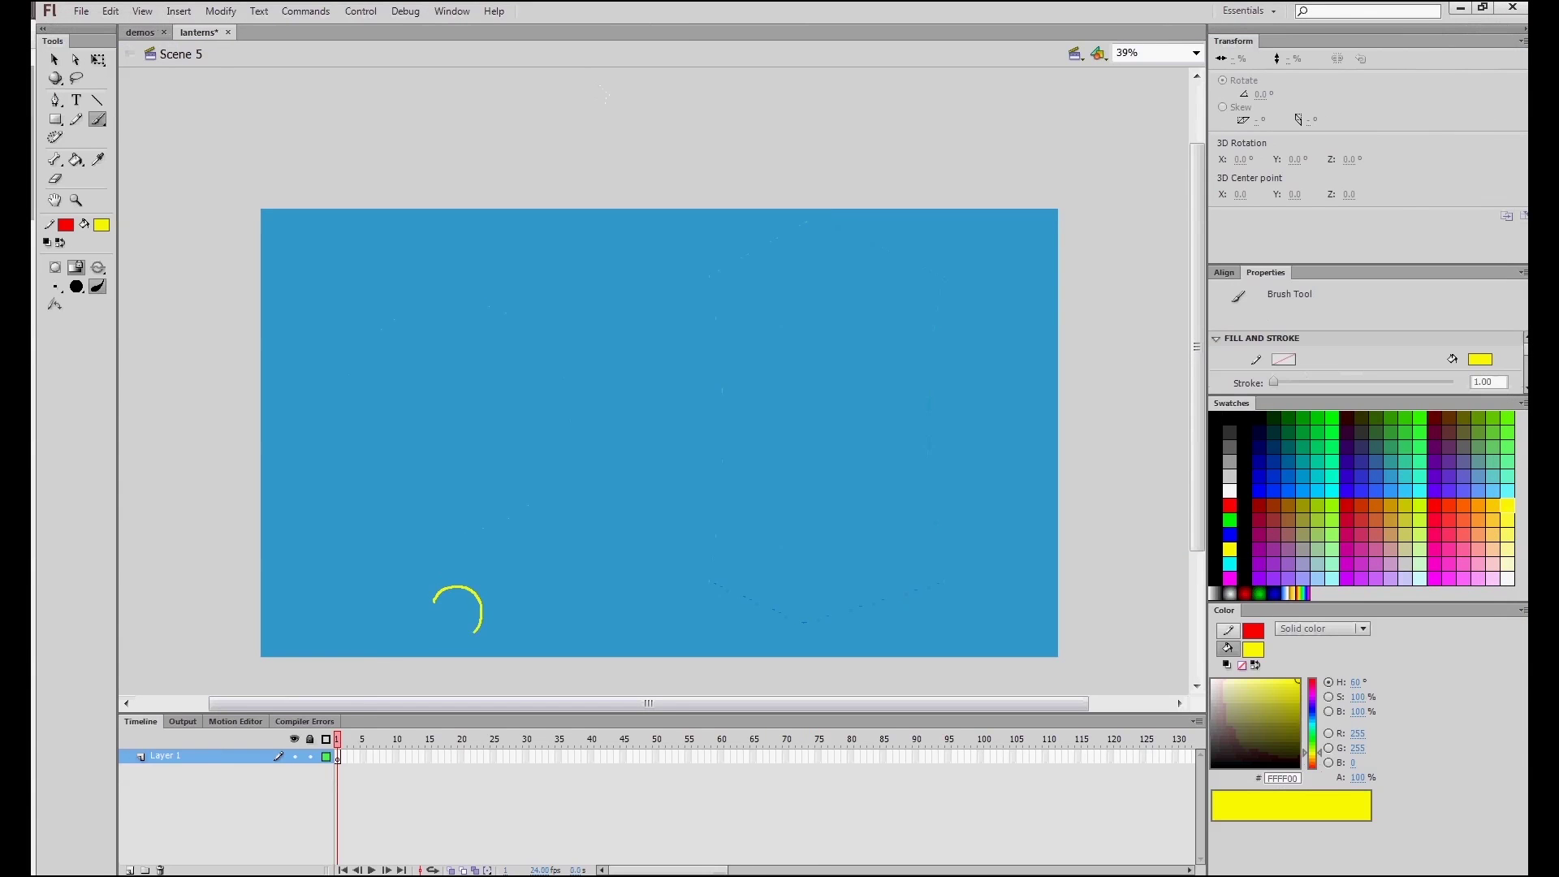
- Brush yellow rings on successive blank keyframes, climbing diagonally up the stage, and preview them
mouse_move(476, 631)
left_mouse_down()
mouse_move(435, 604)
mouse_move(603, 502)
left_mouse_up()
key("F7")
key("F7")
key("F7")
key("F7")
key("F7")
left_click_drag(727, 442, 752, 413)
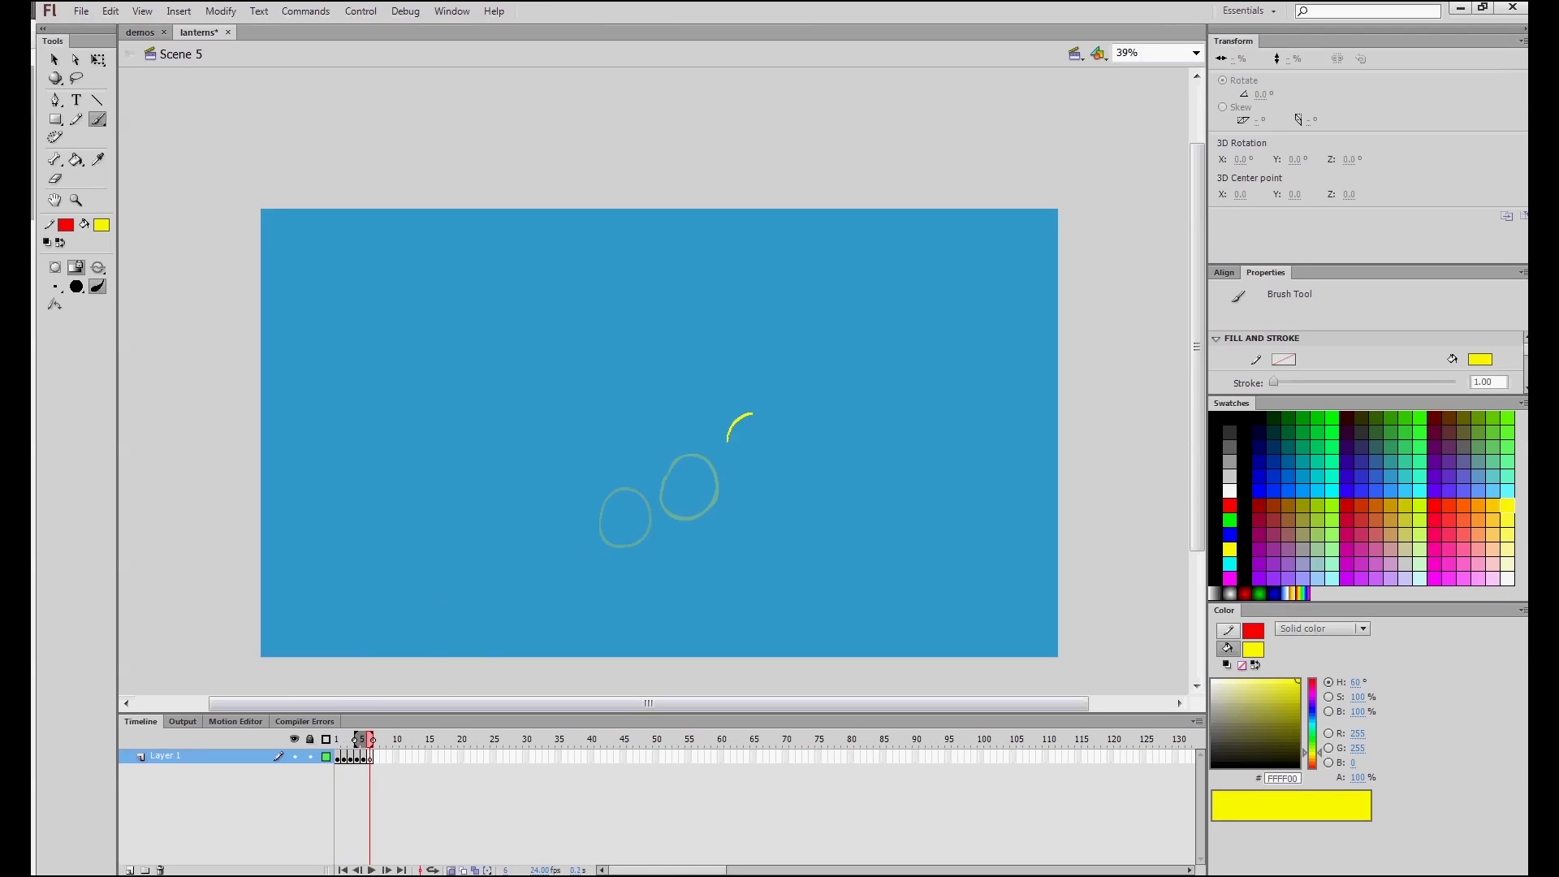
key("F7")
key("Return")
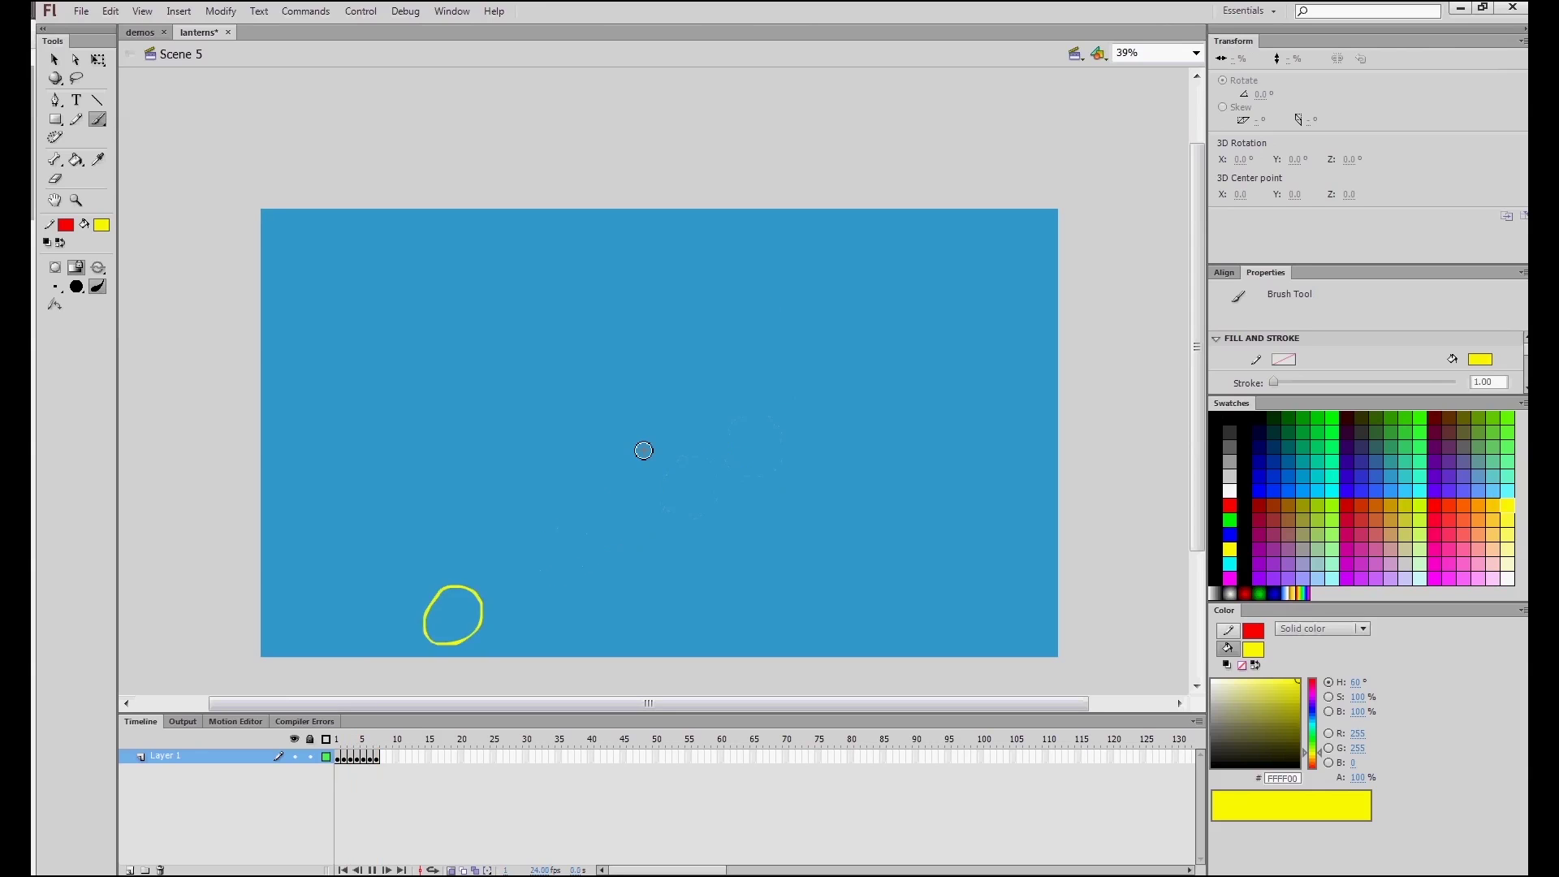
key("F7")
mouse_move(830, 382)
left_mouse_down()
mouse_move(786, 411)
mouse_move(864, 358)
mouse_move(831, 388)
left_mouse_up()
key("F7")
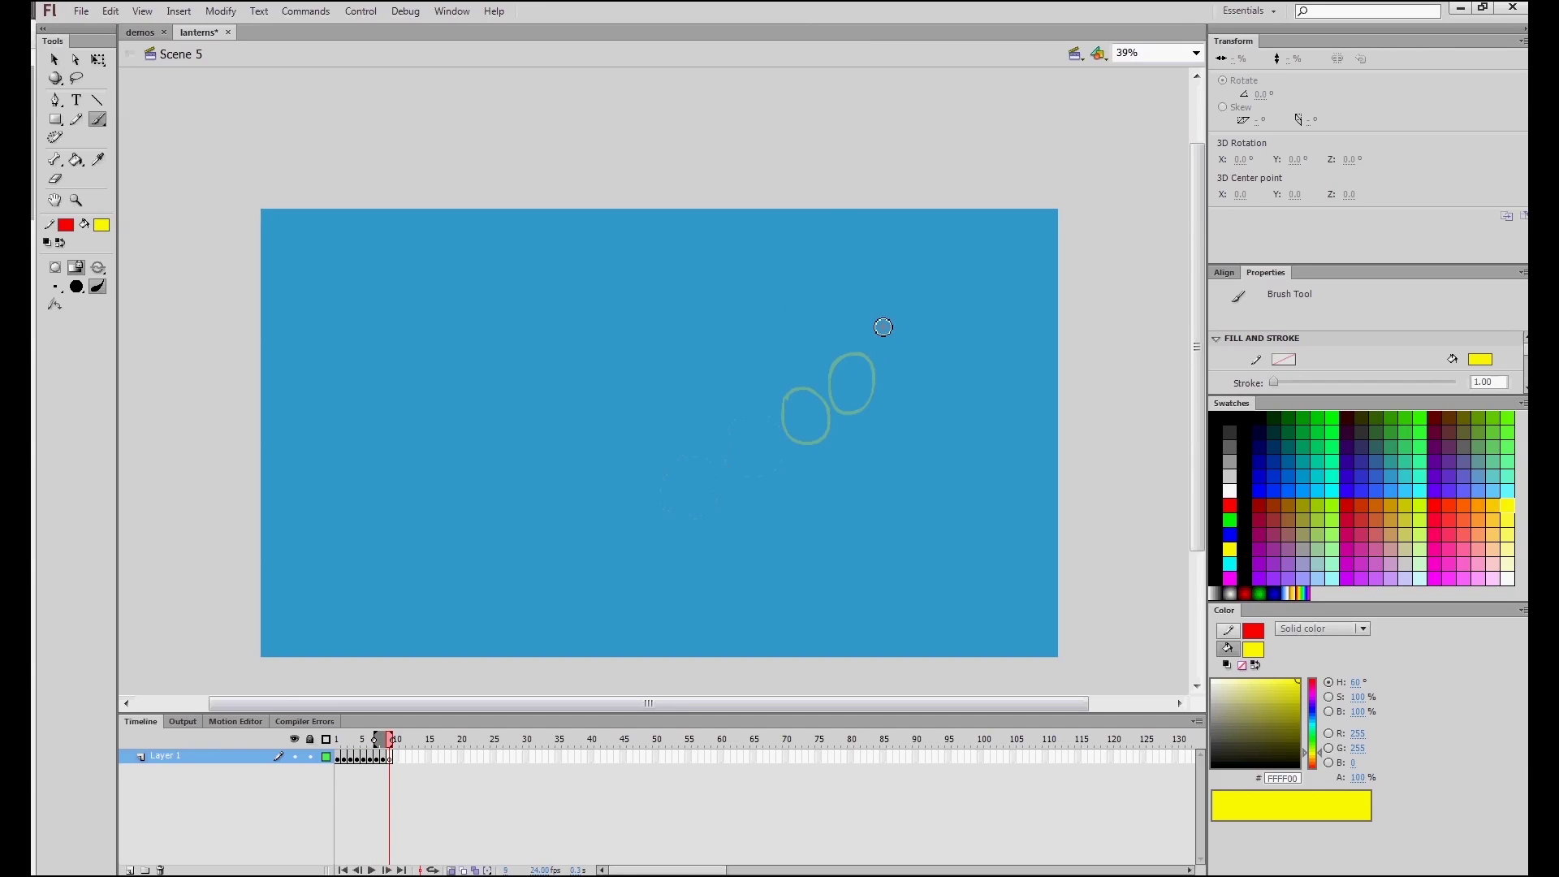
key("F7")
mouse_move(915, 285)
left_mouse_down()
mouse_move(958, 266)
mouse_move(919, 294)
left_mouse_up()
key("F7")
key("F7")
mouse_move(975, 215)
left_mouse_down()
mouse_move(955, 258)
mouse_move(1009, 195)
left_mouse_up()
key("F7")
key("Return")
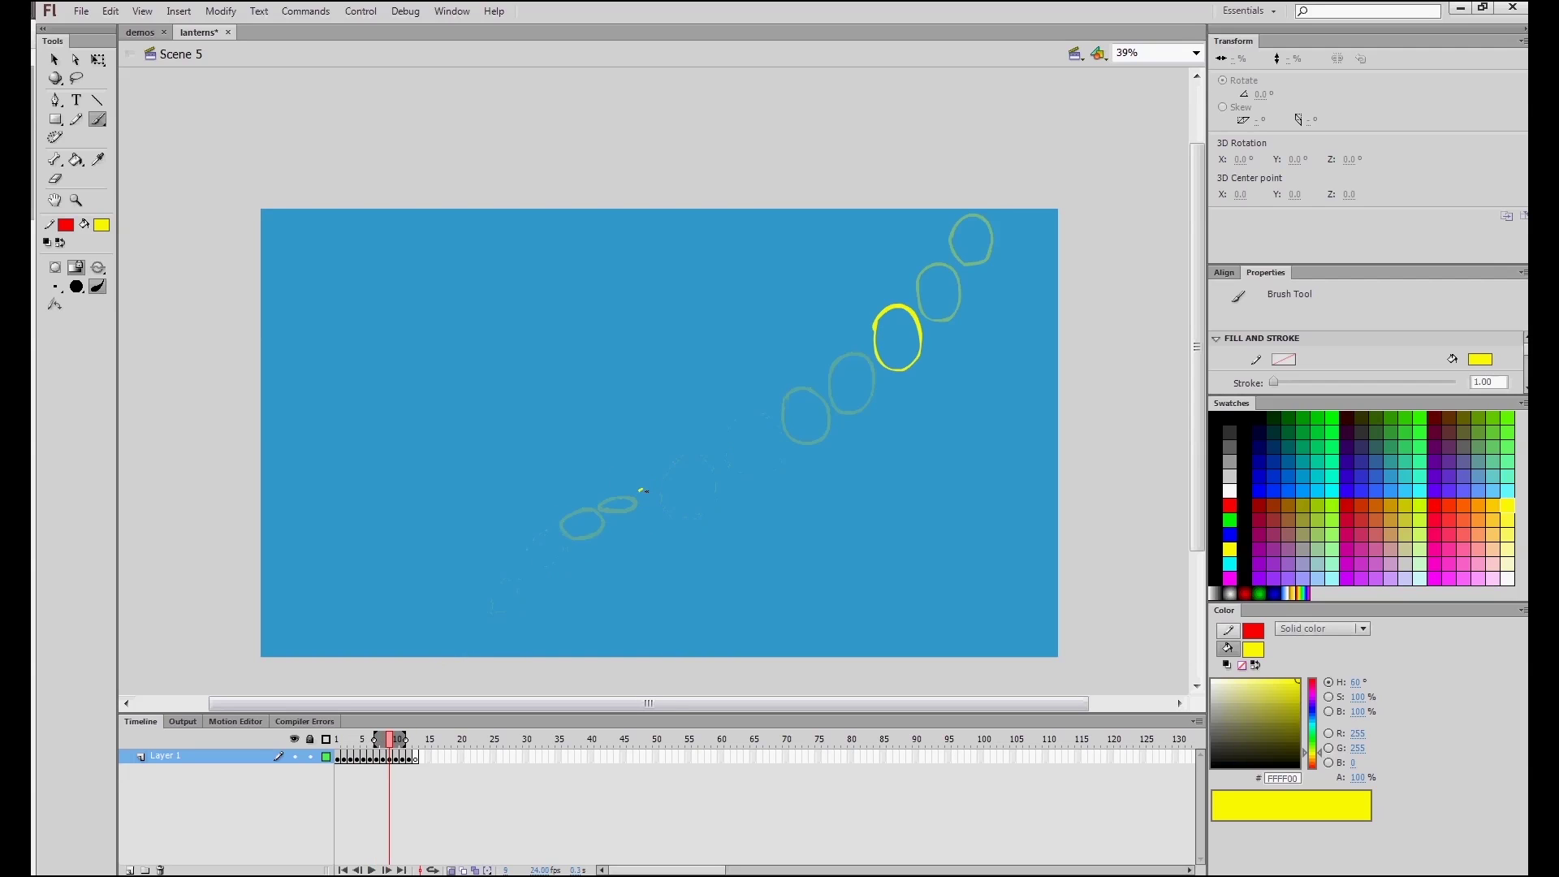
- Add yellow ovals on frames 12 and 13 further up the path, then play back
key("period")
mouse_move(748, 379)
left_mouse_down()
mouse_move(725, 406)
mouse_move(749, 380)
left_mouse_up()
key("period")
key("F7")
mouse_move(784, 285)
left_mouse_down()
mouse_move(803, 246)
mouse_move(852, 199)
left_mouse_up()
key("F7")
key("F7")
key("Return")
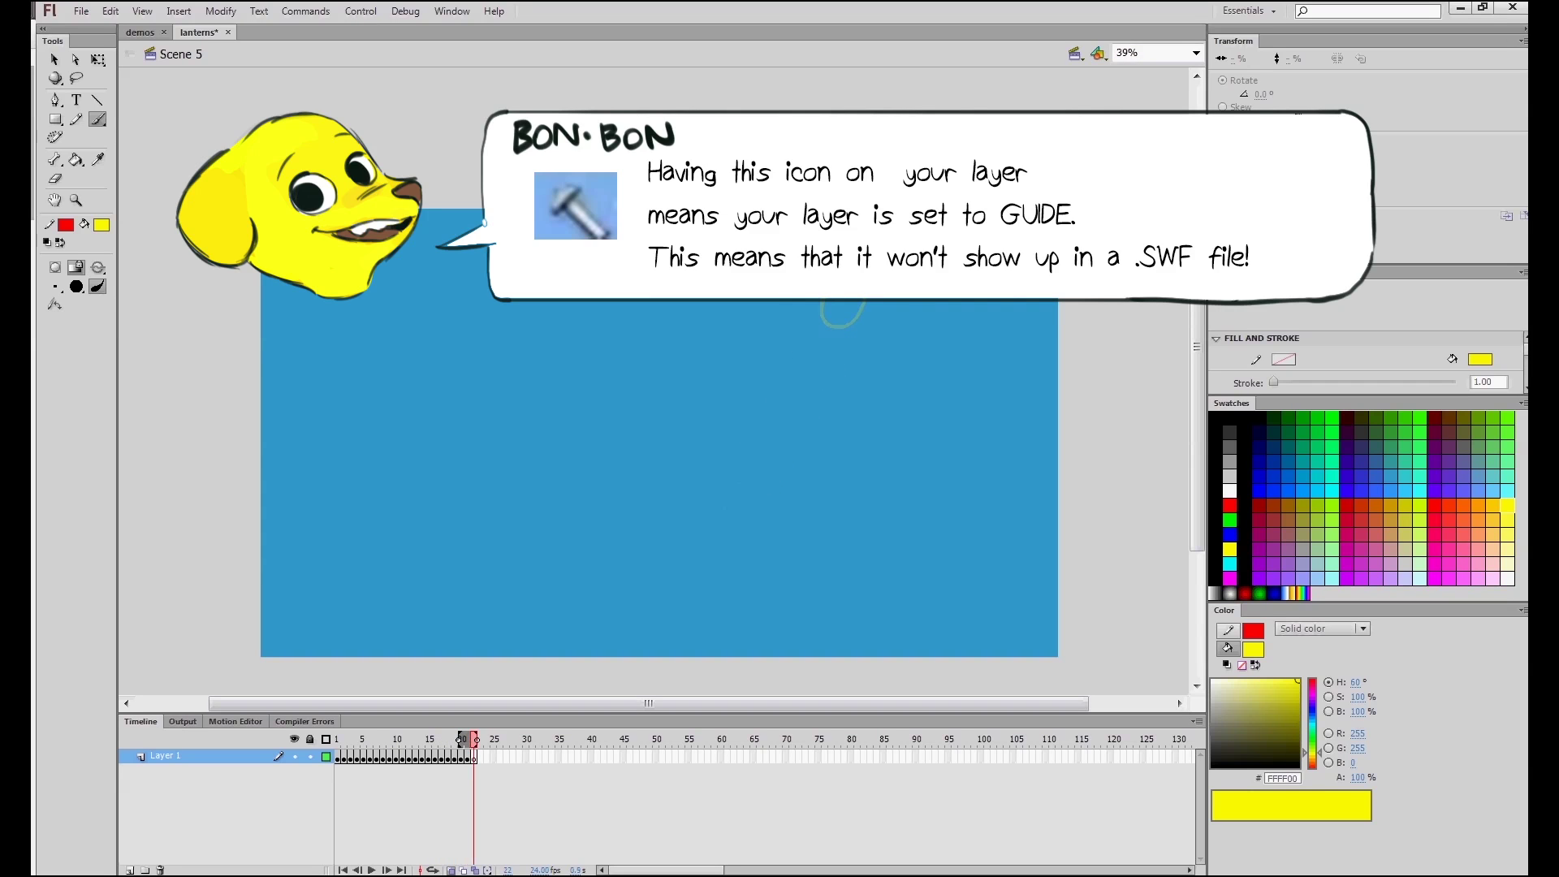
key("comma")
key("comma")
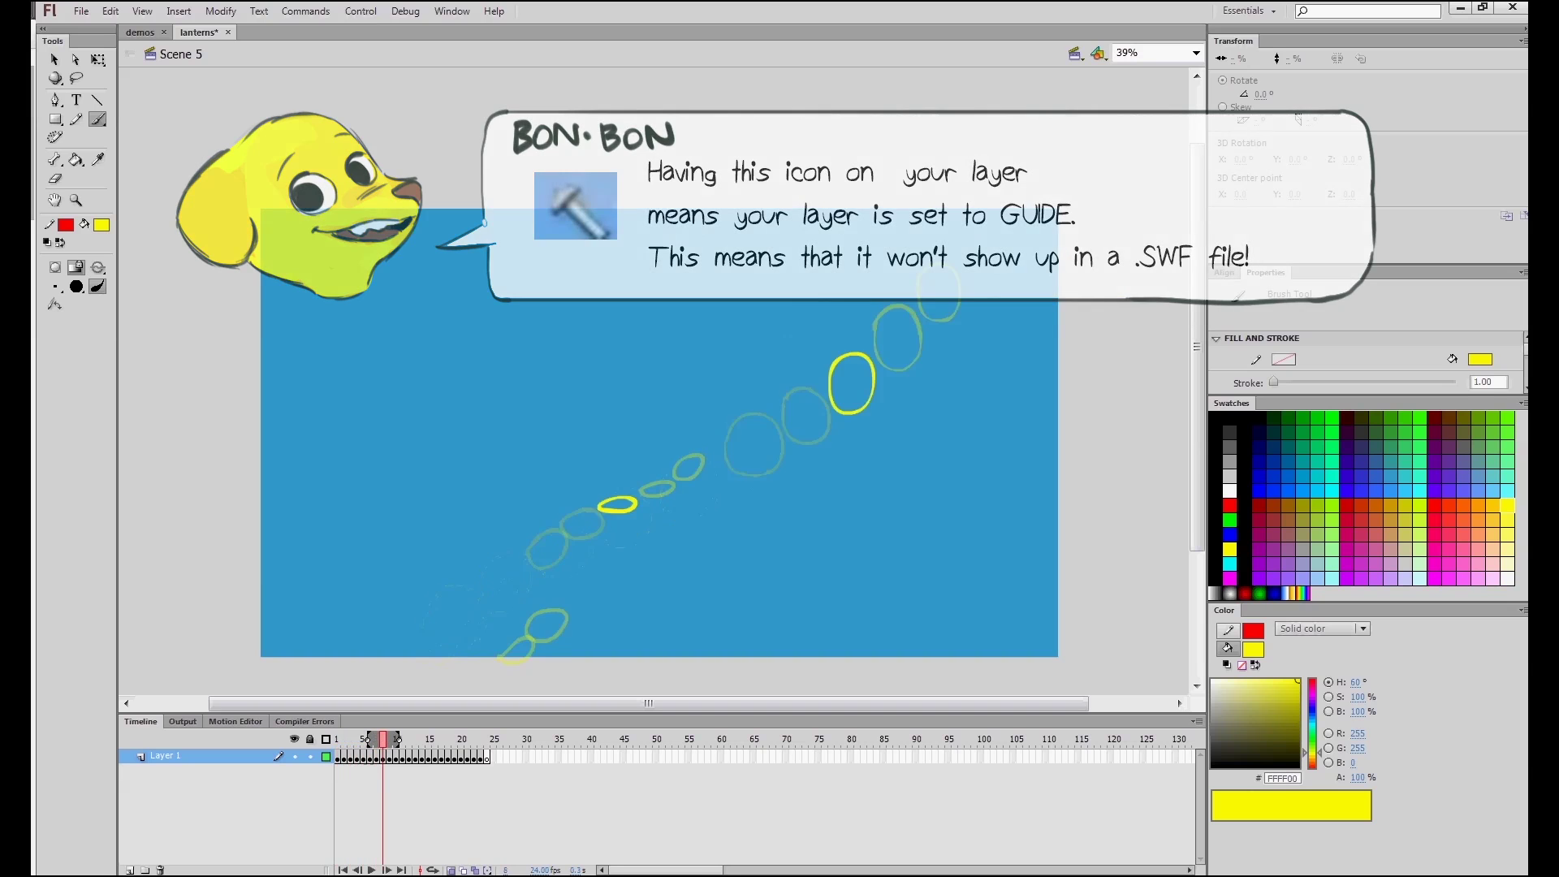
left_click(368, 737)
key("period")
key("period")
key("period")
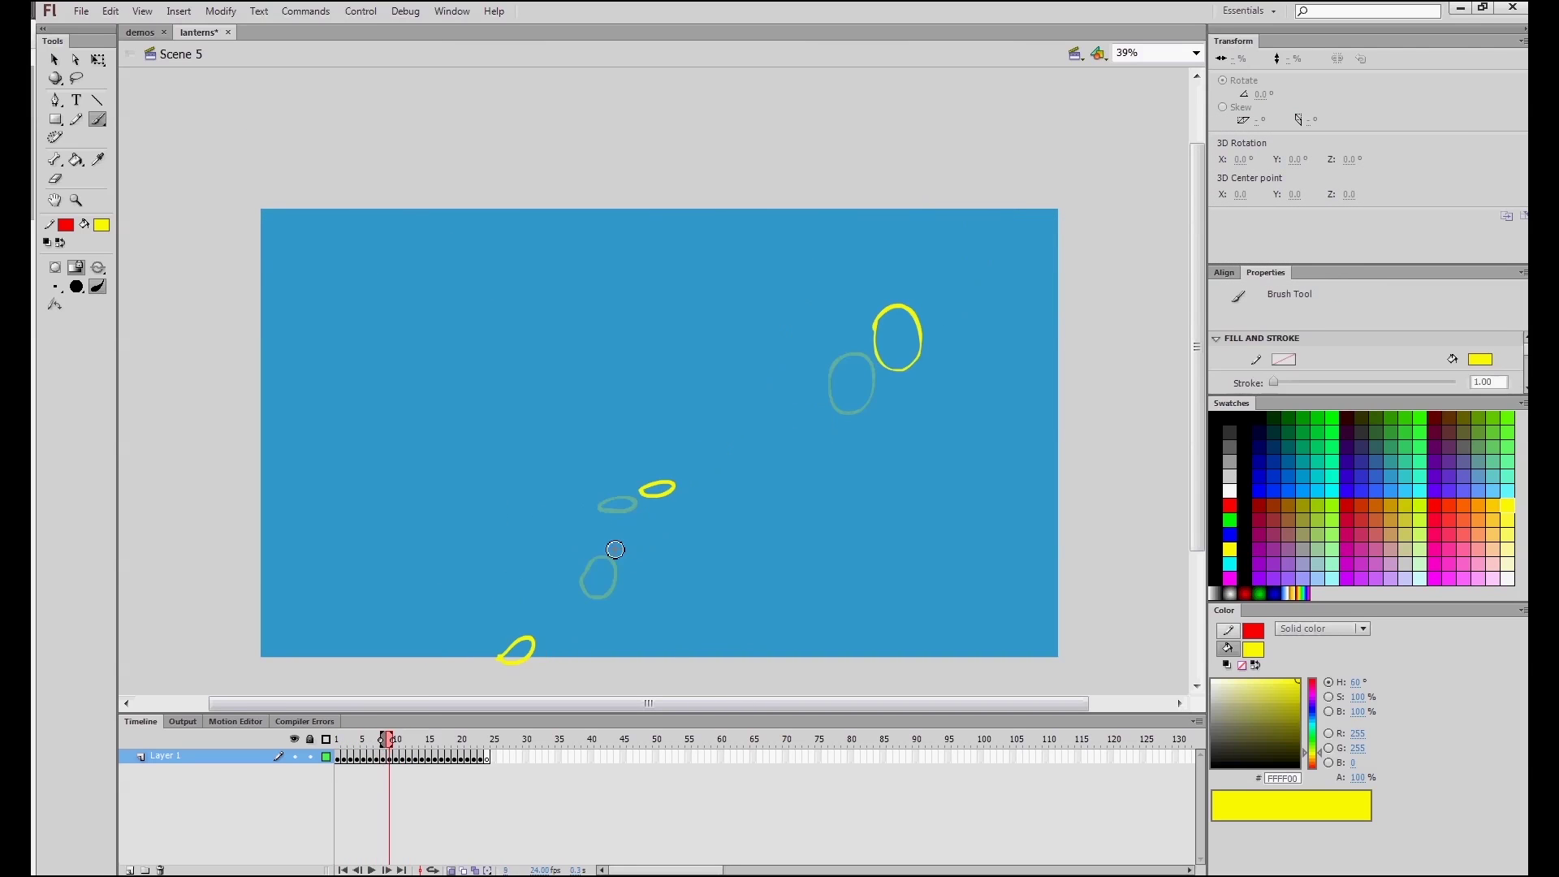
key("Return")
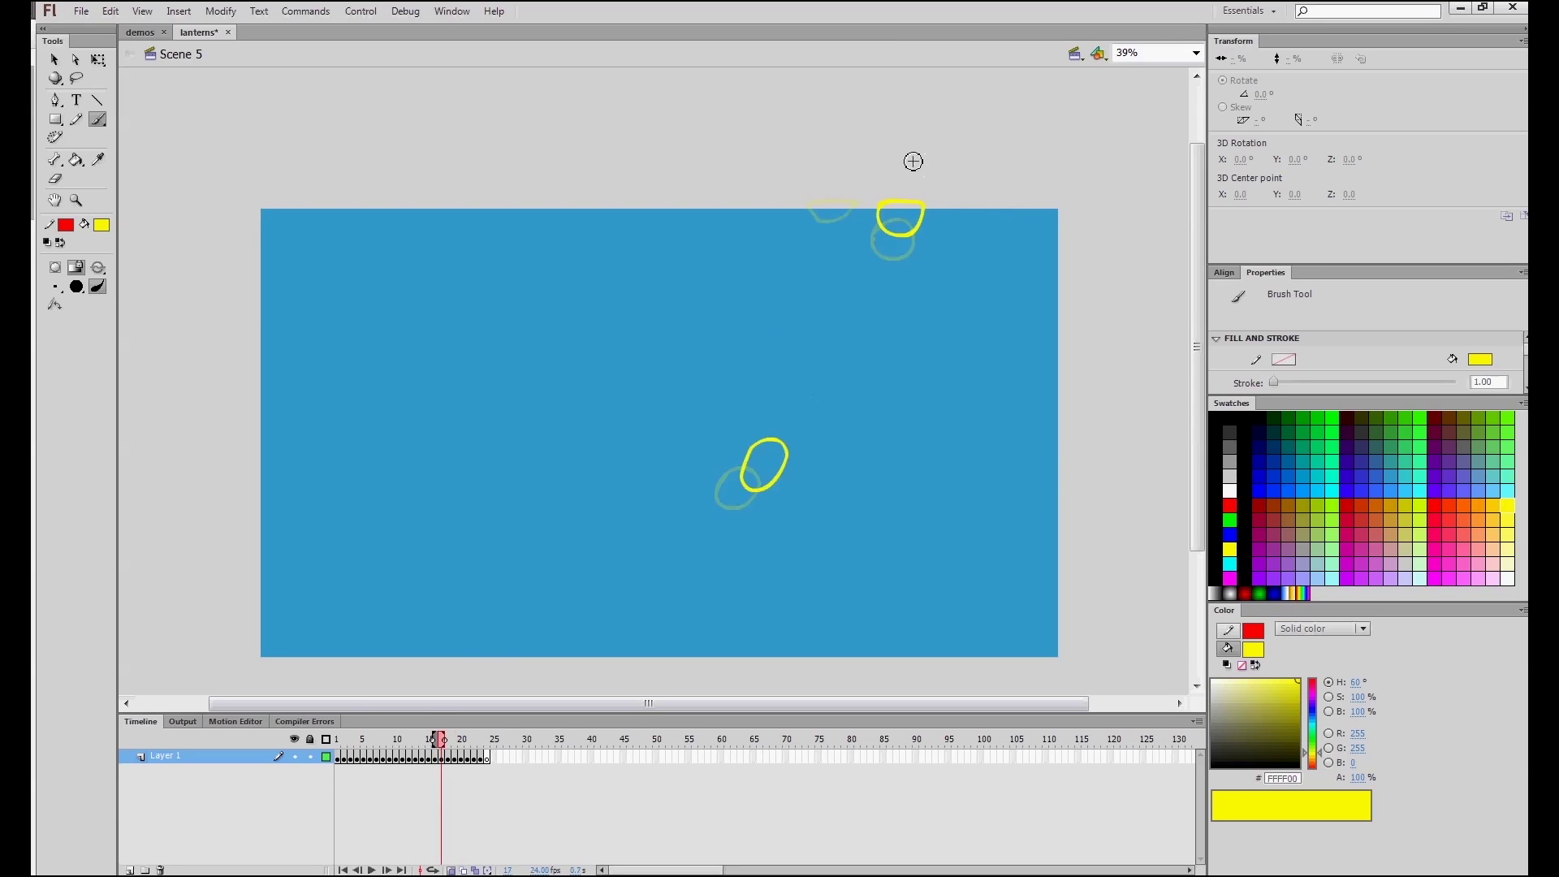
- Zoom in on the stage and fill the first two spark rings solid yellow
left_click_drag(1099, 203, 251, 681)
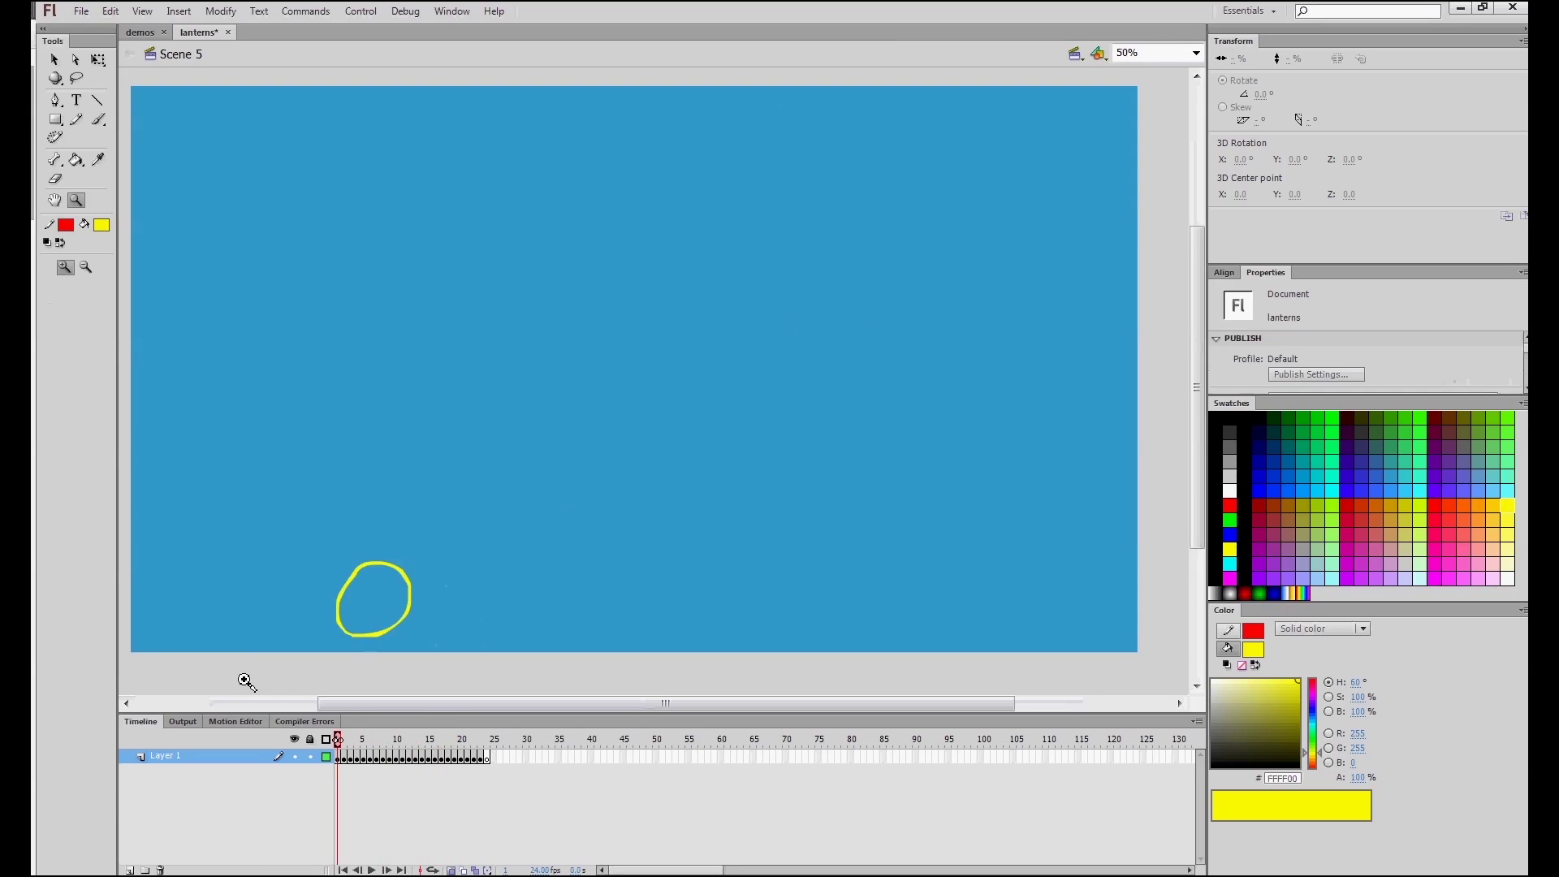
key("k")
left_click(398, 601)
key(".")
key(".")
left_click(458, 534)
key(".")
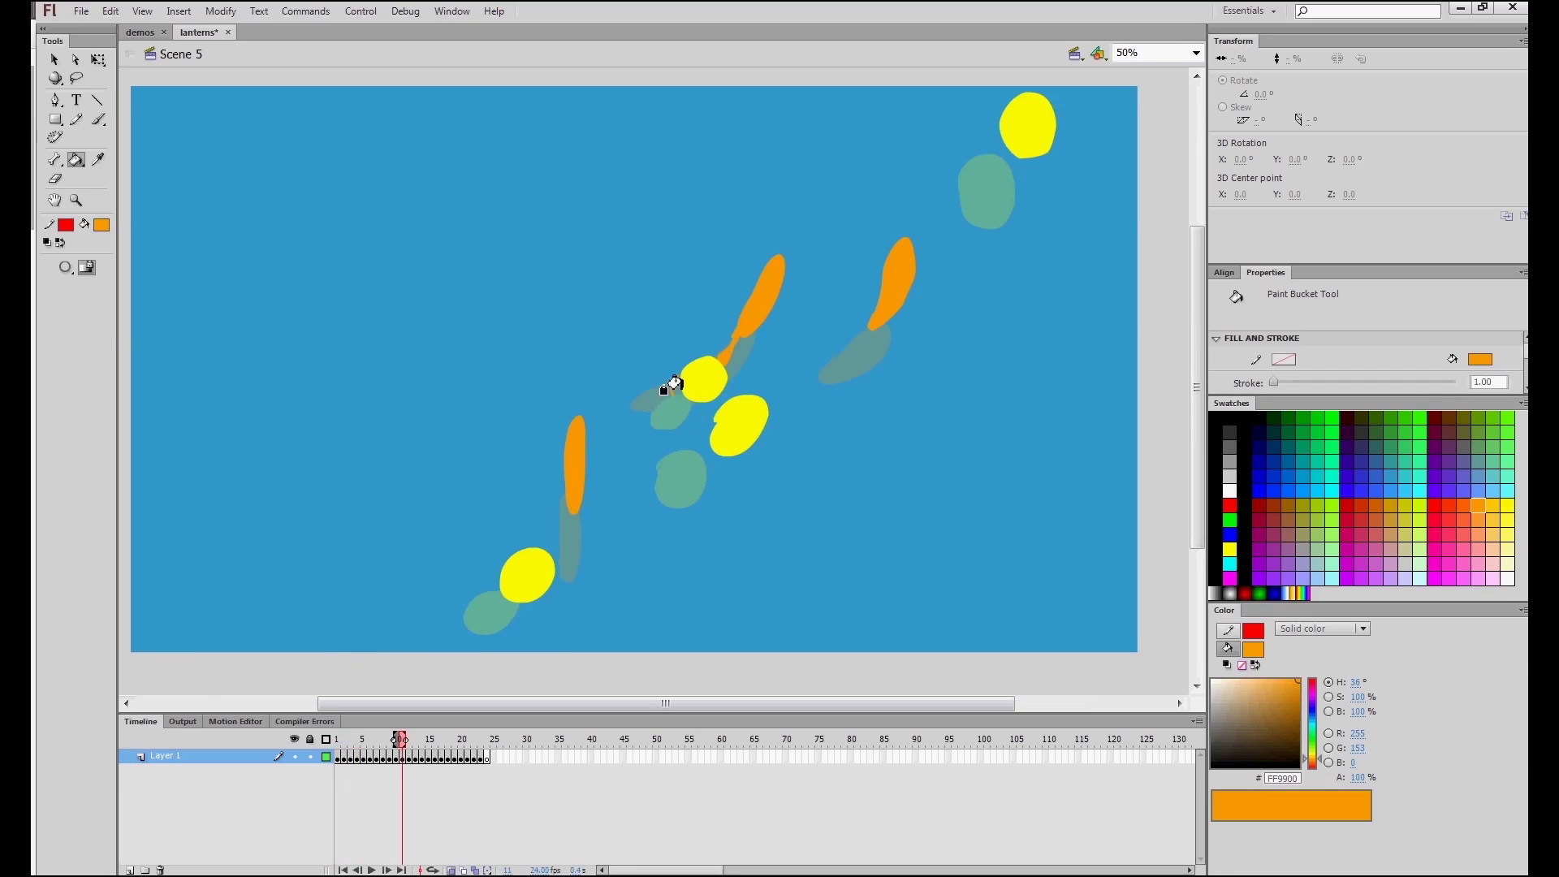
- Fill the current ring and the frame 12 and 13 rings solid orange
key("b")
key("k")
key("b")
key("k")
key("b")
key("period")
key("k")
left_click(765, 250)
left_click(762, 284)
left_click(581, 414)
left_click(919, 195)
- On the next frame, fill the ring and the three top lantern shapes orange
key("period")
left_click(951, 113)
left_click(808, 130)
left_click(756, 97)
left_click(978, 82)
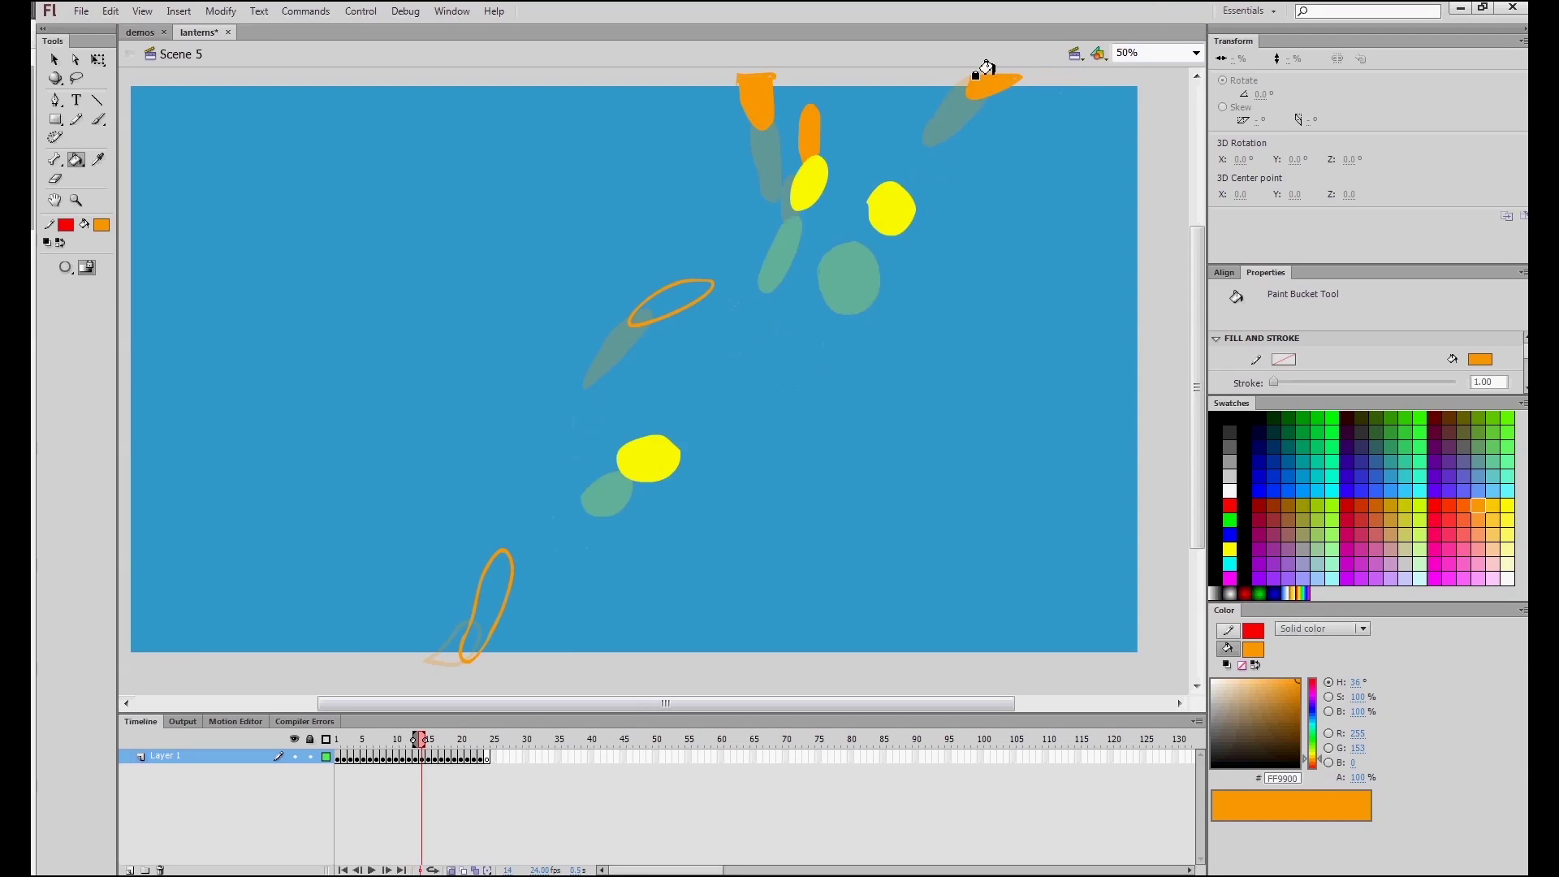
left_click(681, 292)
- Fill the rings on the following frames, including frames 15 and 18, solid orange
key("period")
left_click(760, 270)
key("period")
left_click(869, 245)
key("period")
left_click(936, 186)
key("period")
key("comma")
key("comma")
key("comma")
left_click(528, 556)
- Sample yellow and fill the rings on the later frames solid yellow
key("period")
- Fill the remaining rings through frames 22 and 23 solid yellow
key("period")
key("period")
left_click(671, 405)
key("i")
left_click(446, 642)
left_click(444, 642)
key("period")
left_click(468, 578)
left_click(490, 640)
key("period")
left_click(522, 528)
left_click(523, 616)
- Sample orange and fill the rings on the remaining frames, up to frame 23, orange
key("period")
left_click(625, 443)
left_click(635, 544)
key("period")
left_click(673, 495)
left_click(672, 390)
- Sample yellow and brush a yellow ring outline on frame 24
key("period")
key("comma")
key("comma")
key("comma")
key("i")
key("period")
left_click(828, 365)
key("period")
left_click(872, 283)
key("period")
left_click(885, 258)
key("period")
left_click(881, 245)
left_click(651, 418)
key("b")
key("comma")
key("period")
key("period")
left_click_drag(690, 334, 693, 331)
- Add blank keyframes and brush yellow rings on frame 25 and beyond, near the stage top
key("F7")
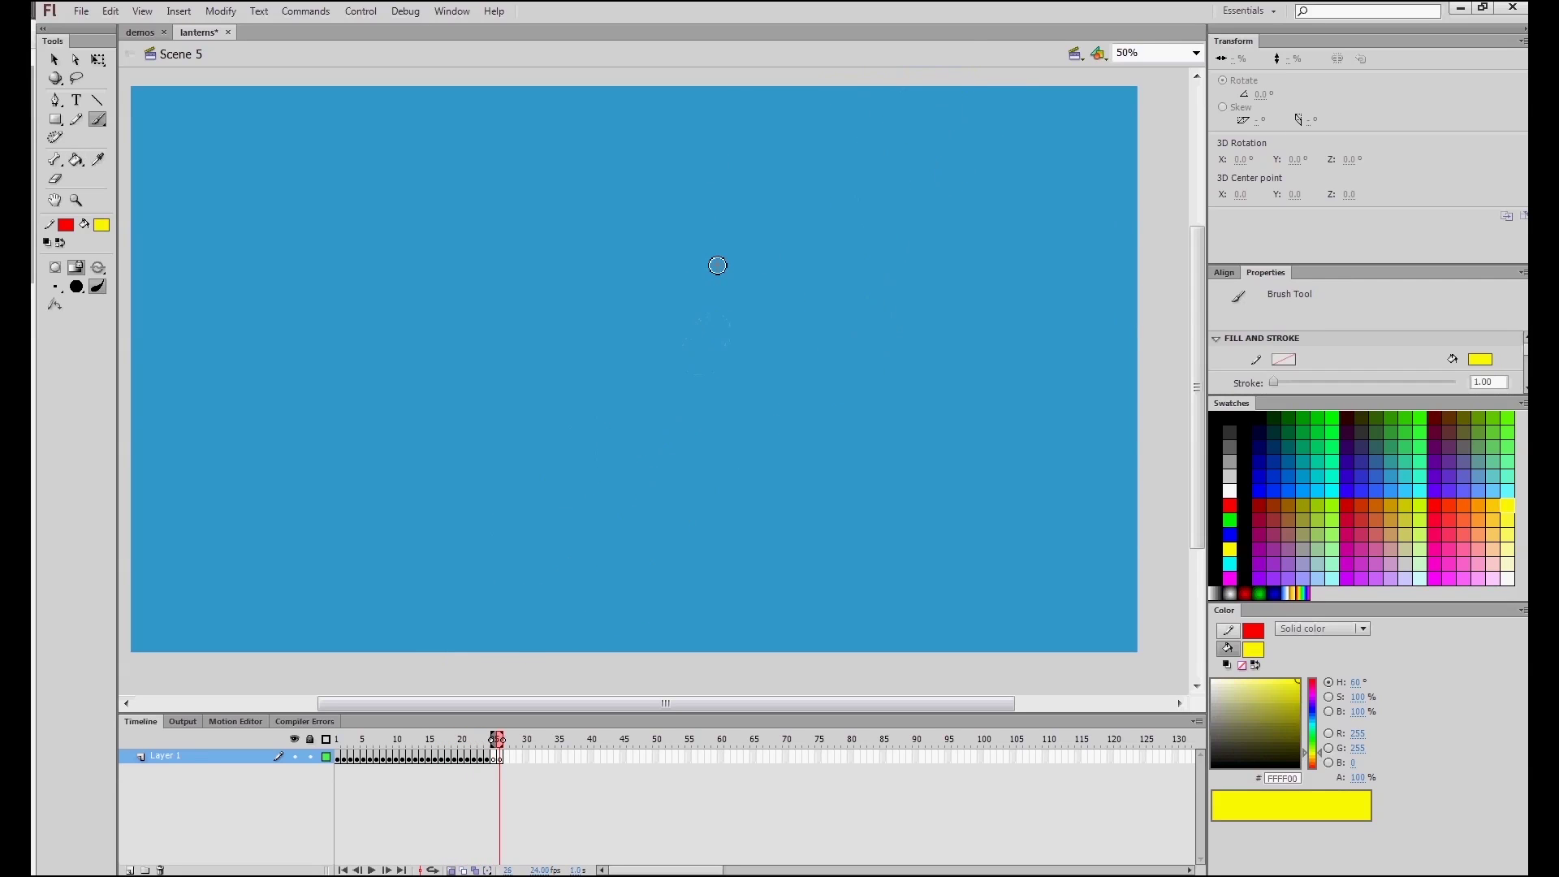
left_click_drag(720, 265, 735, 239)
key(".")
key("F7")
left_click_drag(736, 177, 739, 180)
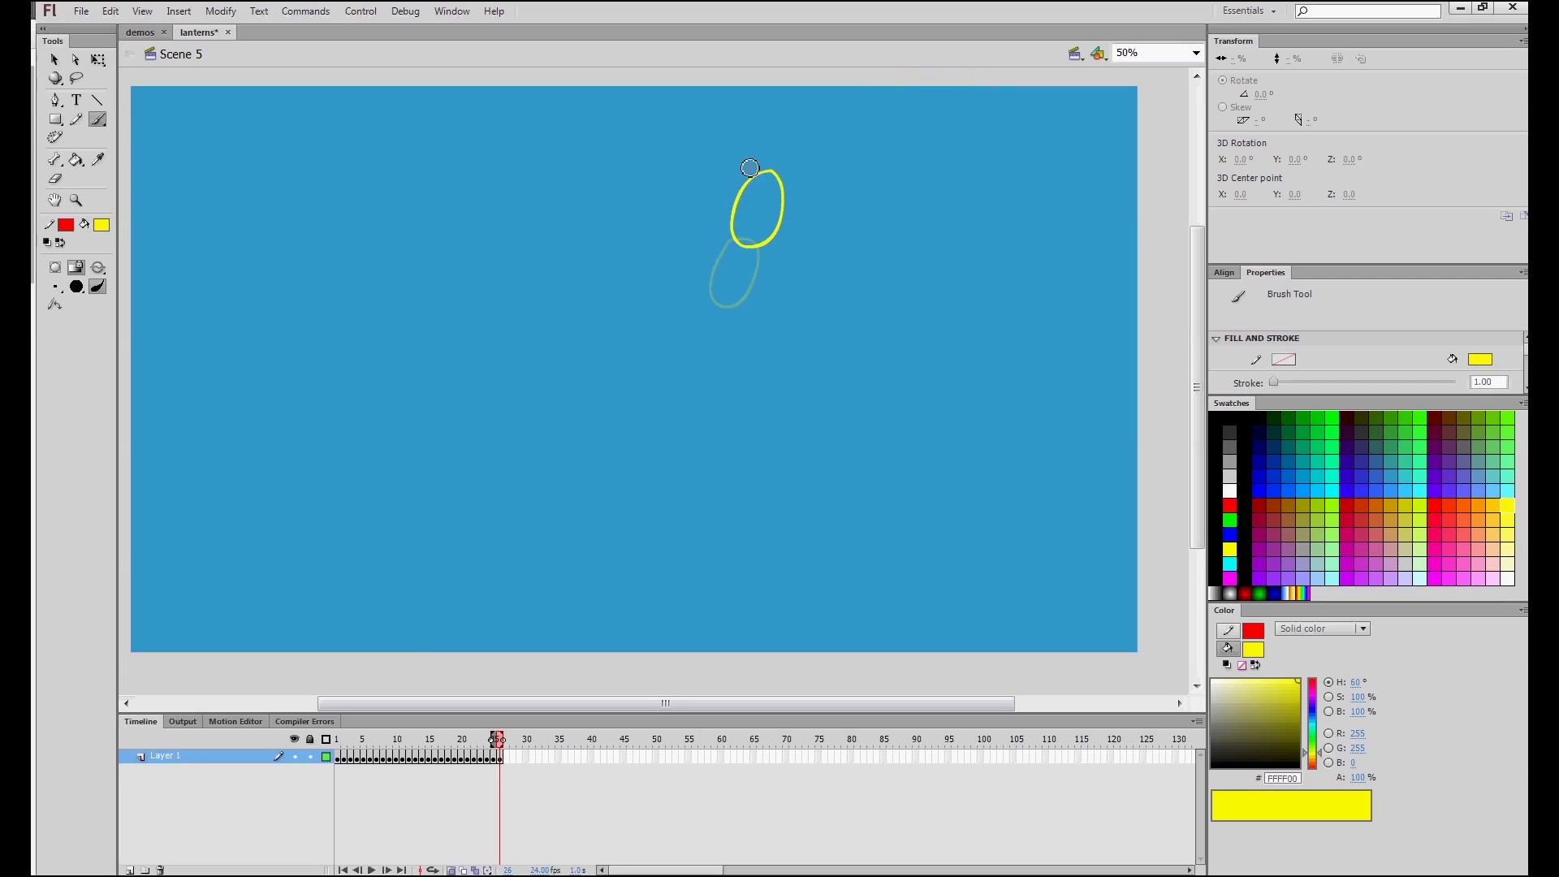
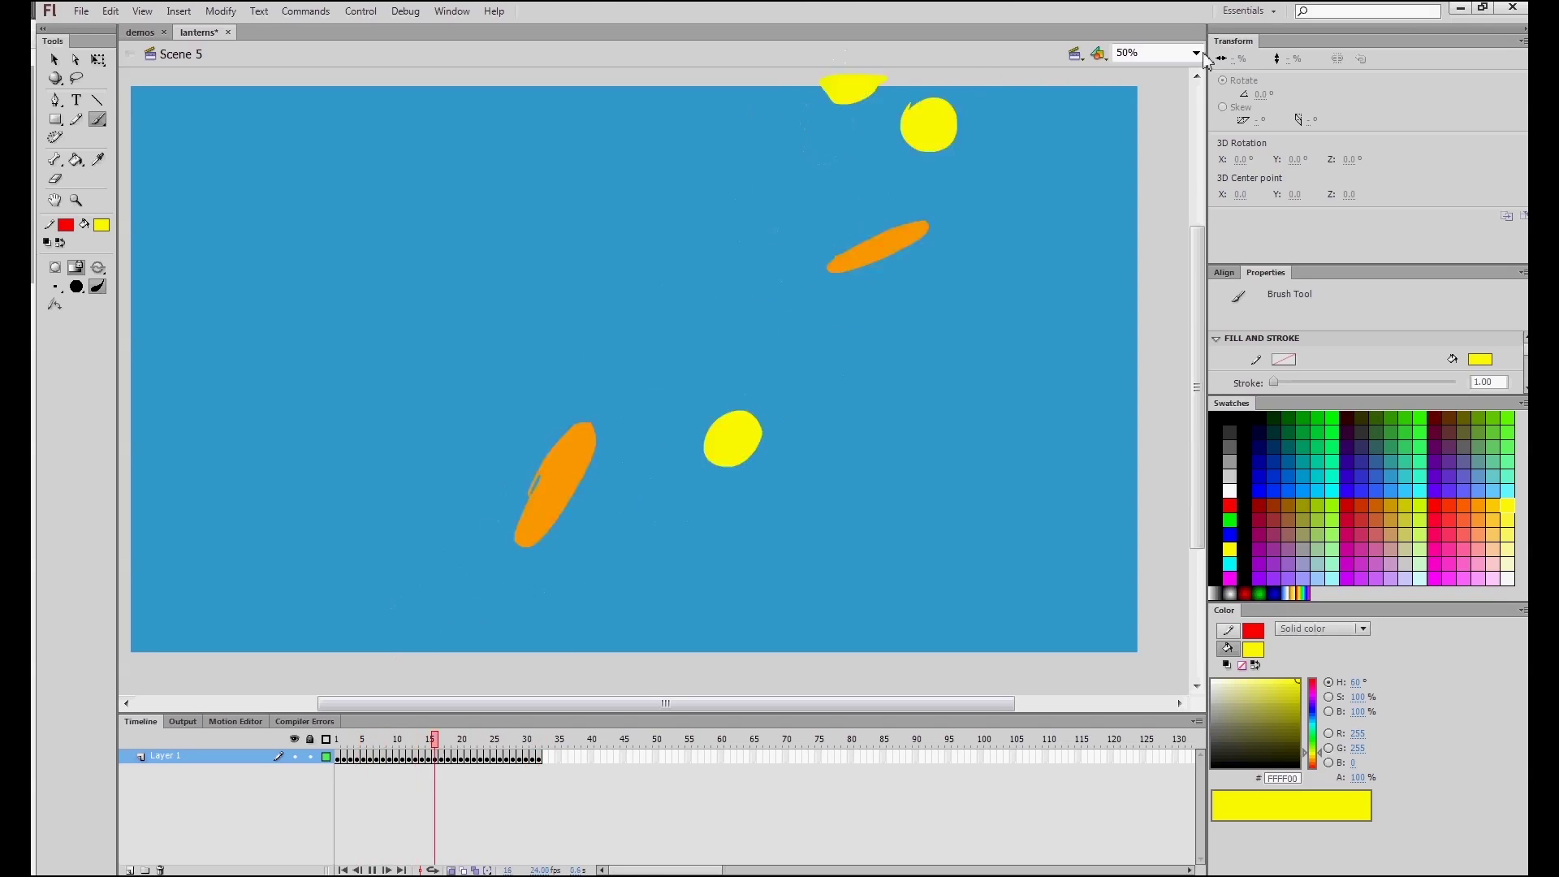
- Zoom the stage to about 39% and fill the lantern outlines yellow through frame 27
left_click(1162, 104)
key("z")
left_click_drag(243, 532, 772, 138)
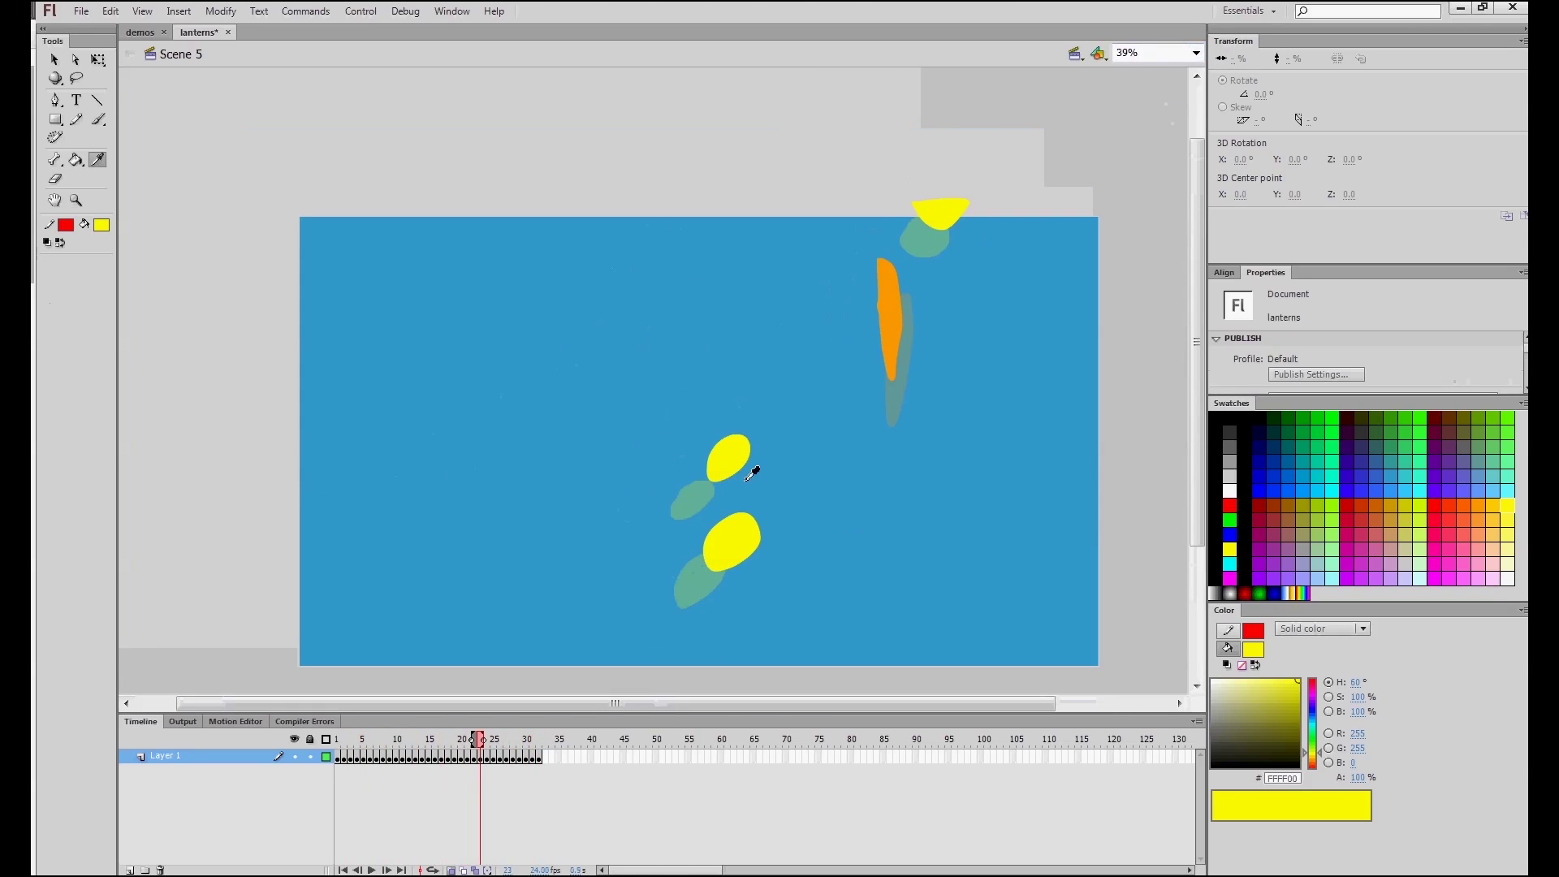
key("k")
key("period")
key("period")
key("period")
left_click(764, 528)
key("period")
left_click(777, 365)
key("period")
left_click(797, 315)
left_click(838, 460)
key("period")
left_click(807, 265)
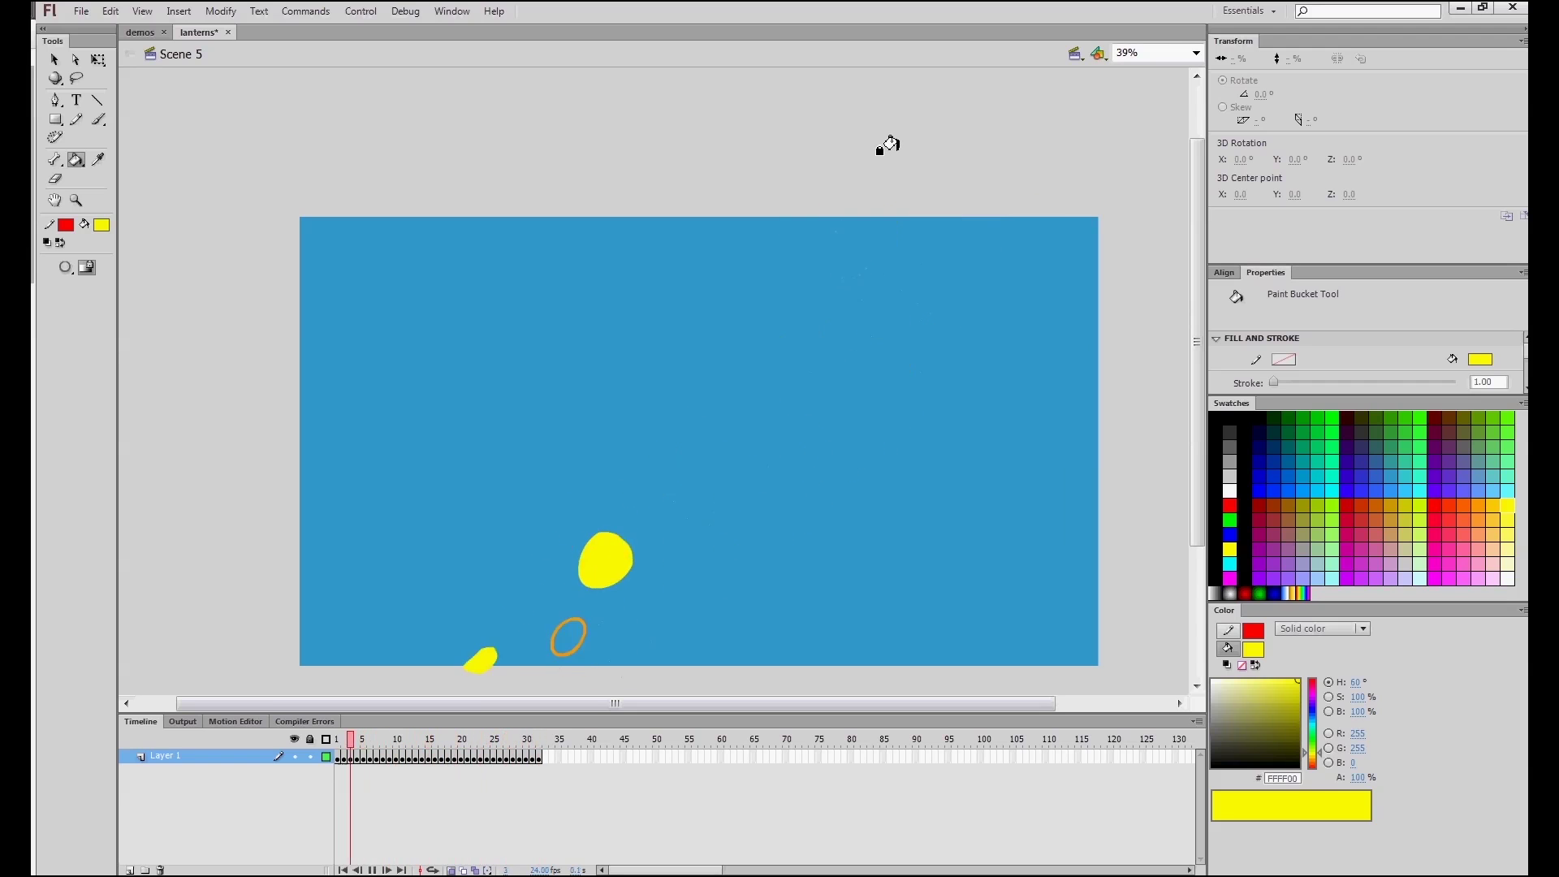
- Stop playback, step back to frame 24 and choose orange as the brush colour
key("Return")
key("comma")
key("comma")
key("comma")
key("comma")
key("comma")
key("comma")
key("comma")
key("comma")
key("b")
key("i")
left_click(882, 324)
key("b")
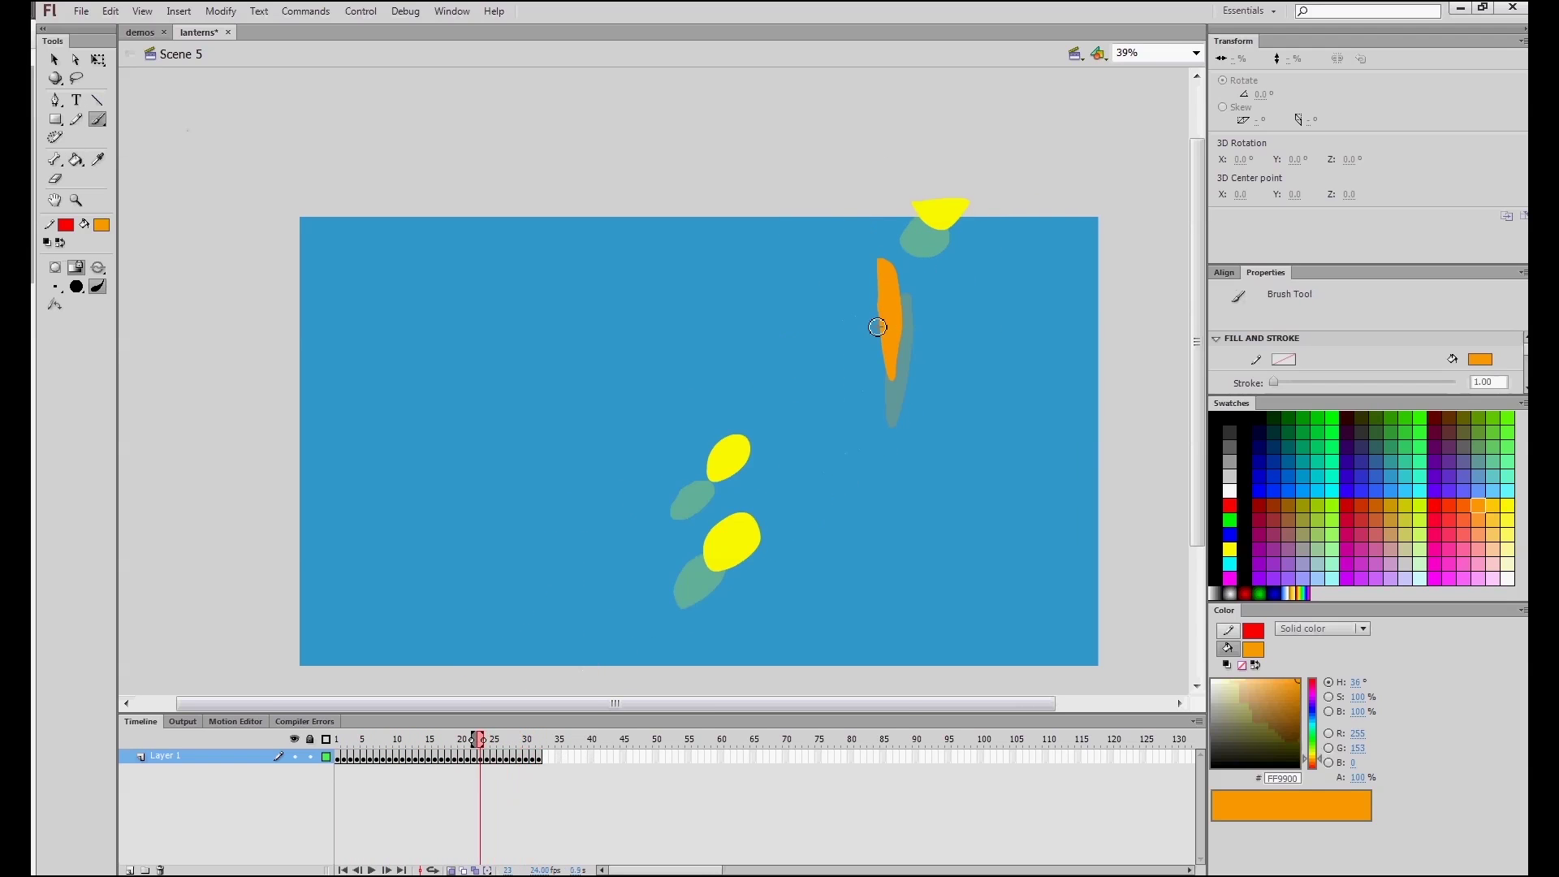
key("period")
key("comma")
key("period")
- Brush and fill an orange streak on frame 24, then replay the animation
left_click_drag(870, 307, 869, 310)
key("k")
left_click(877, 284)
key("comma")
key("comma")
key("period")
key("period")
key("period")
key("b")
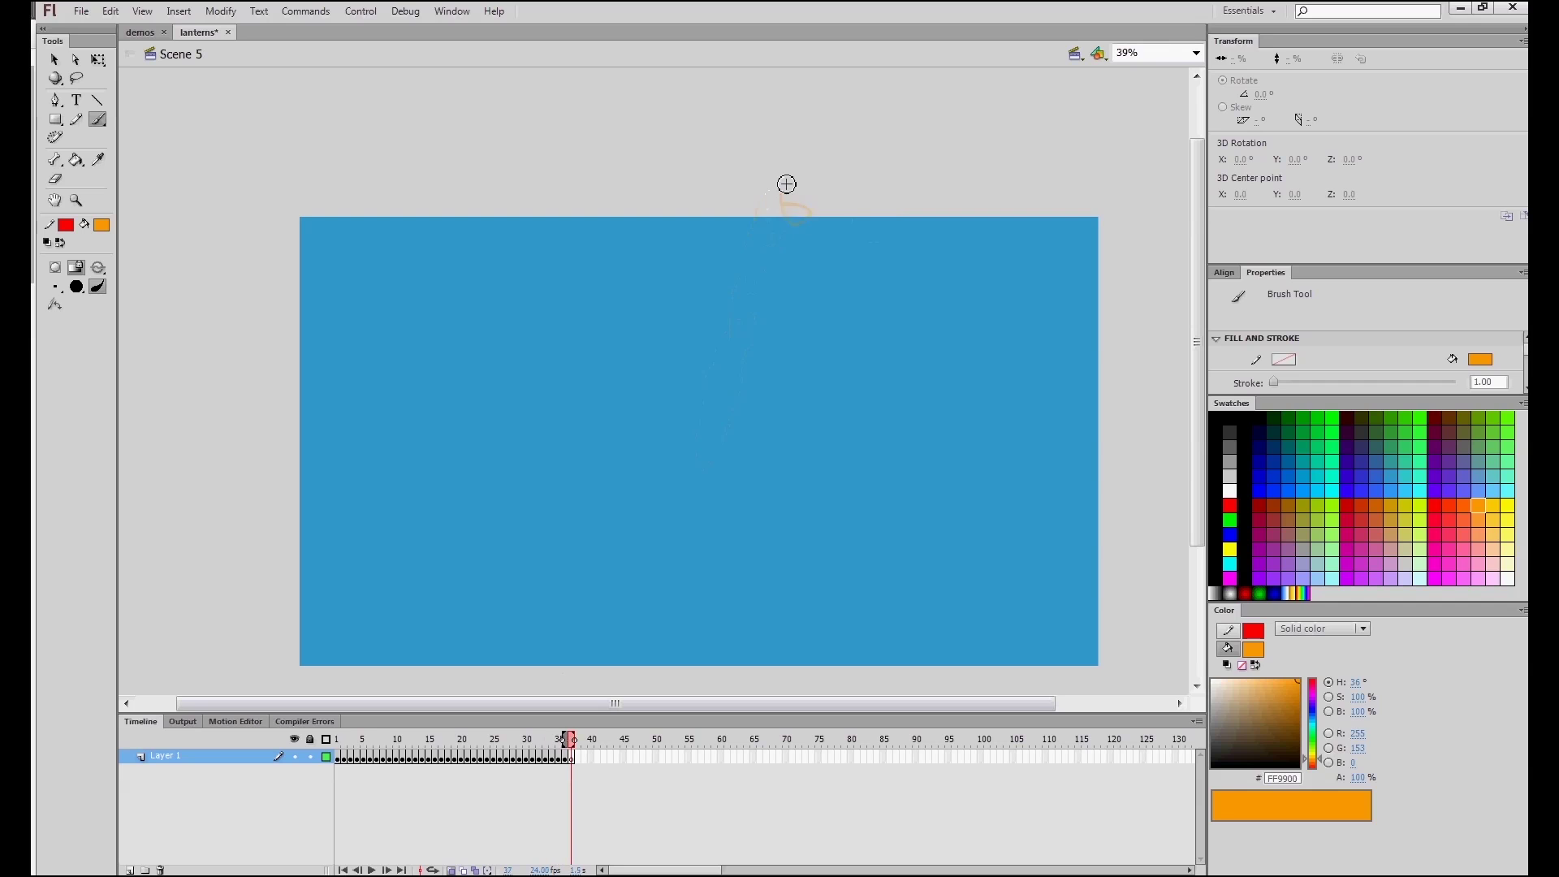
key("Return")
- Choose teal 33FFCC and brush thin teal loops on the first spark frames
left_click(102, 225)
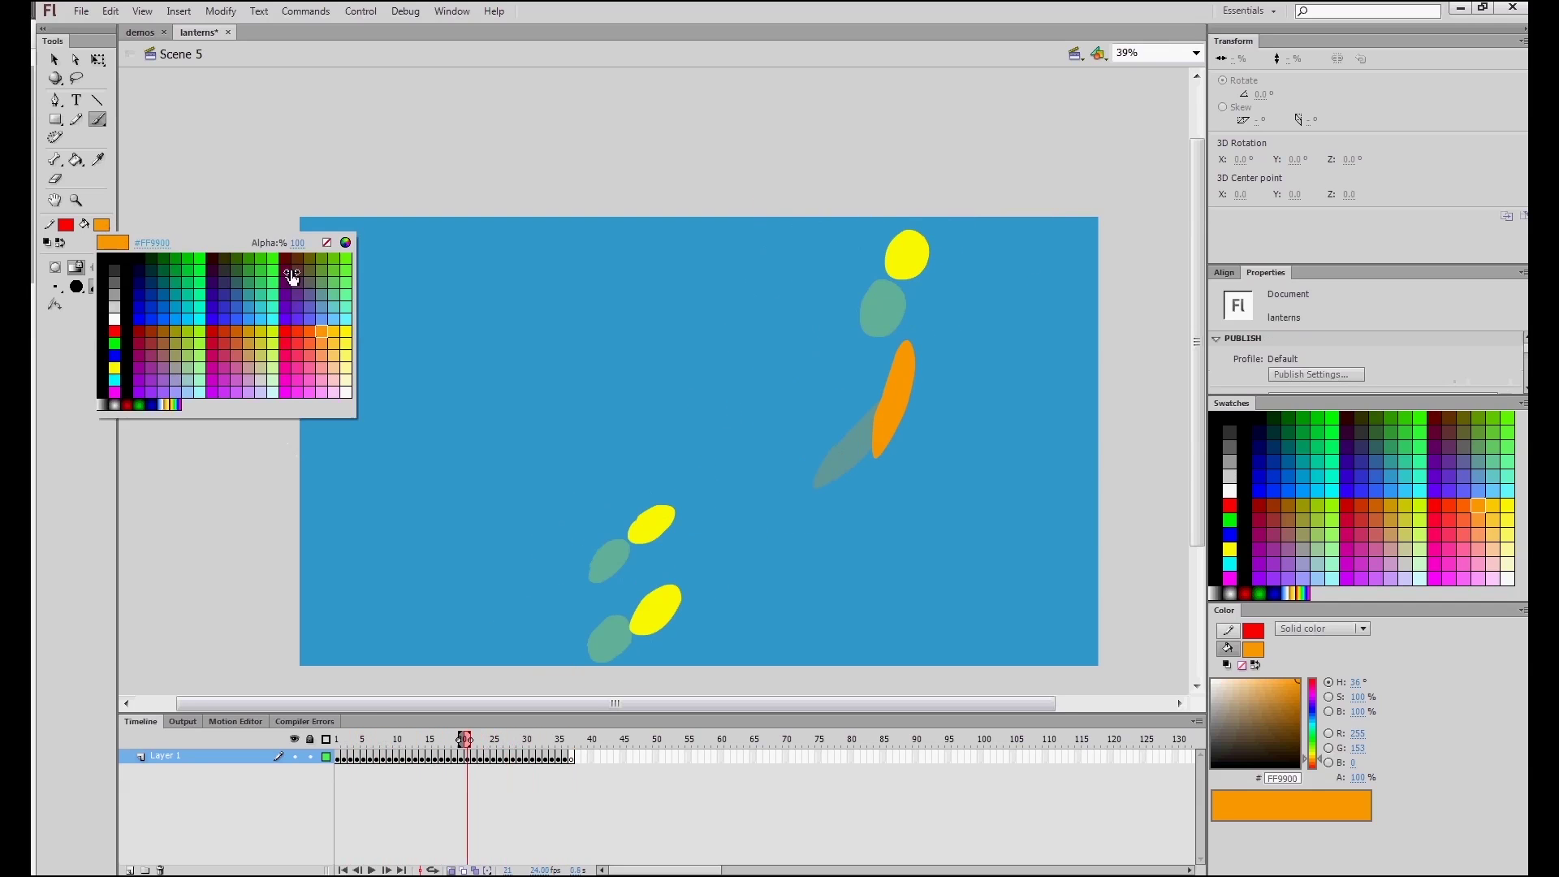
left_click(276, 300)
key("comma")
key("period")
key("period")
left_click_drag(544, 677, 559, 653)
- Brush teal loops on frames 25–27, then switch the fill to yellow-green CCFF00
key("period")
left_click_drag(599, 580, 602, 580)
key("period")
key("period")
left_click_drag(836, 478, 840, 477)
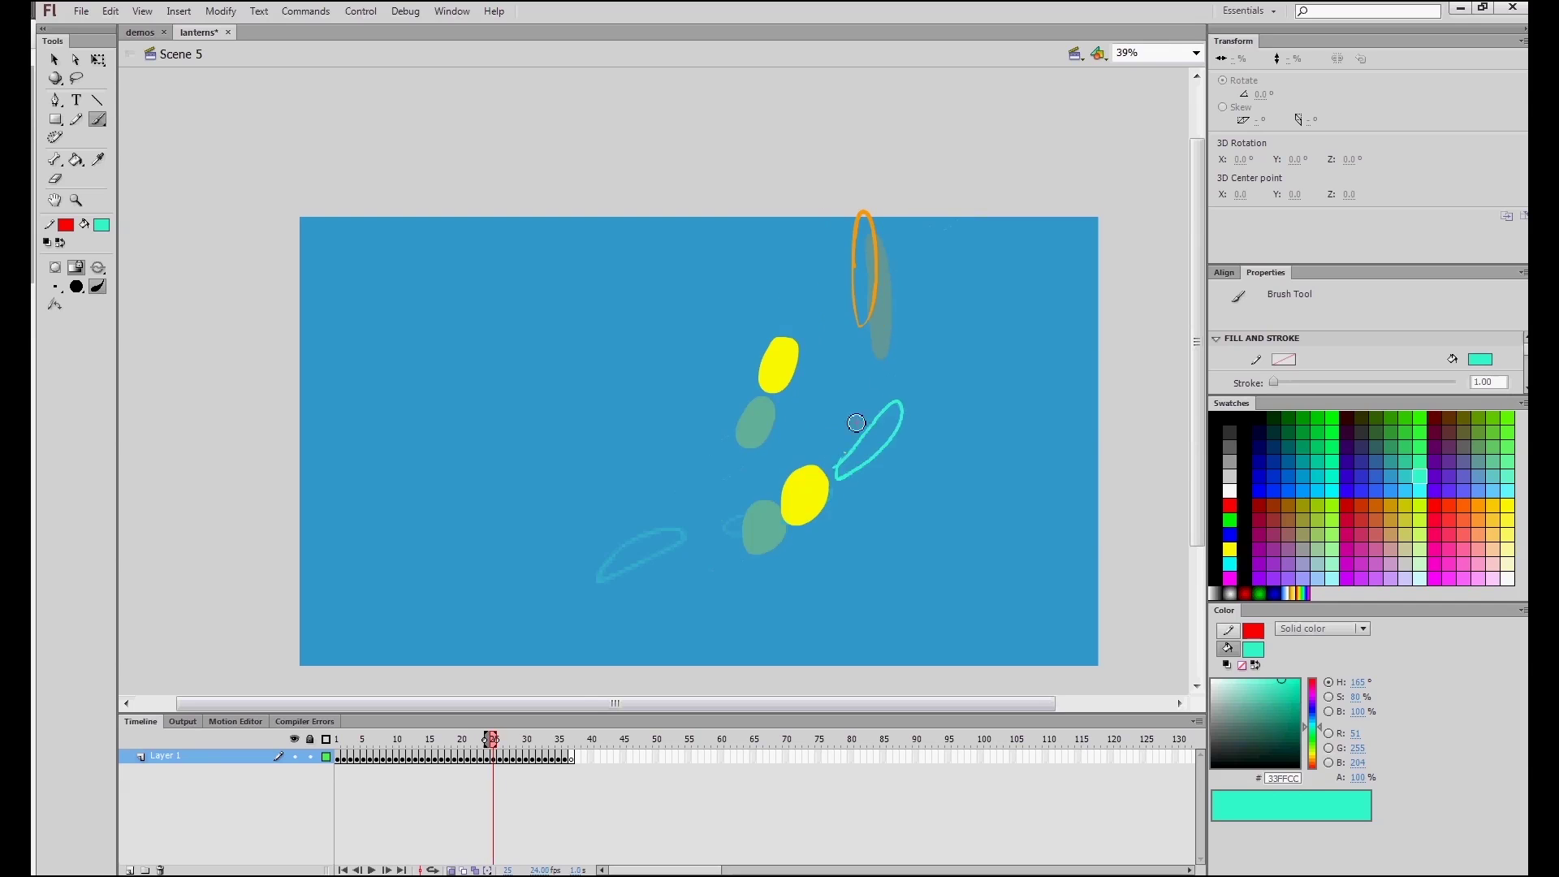
key("period")
left_click_drag(891, 412, 898, 419)
key("period")
left_click_drag(849, 283, 829, 257)
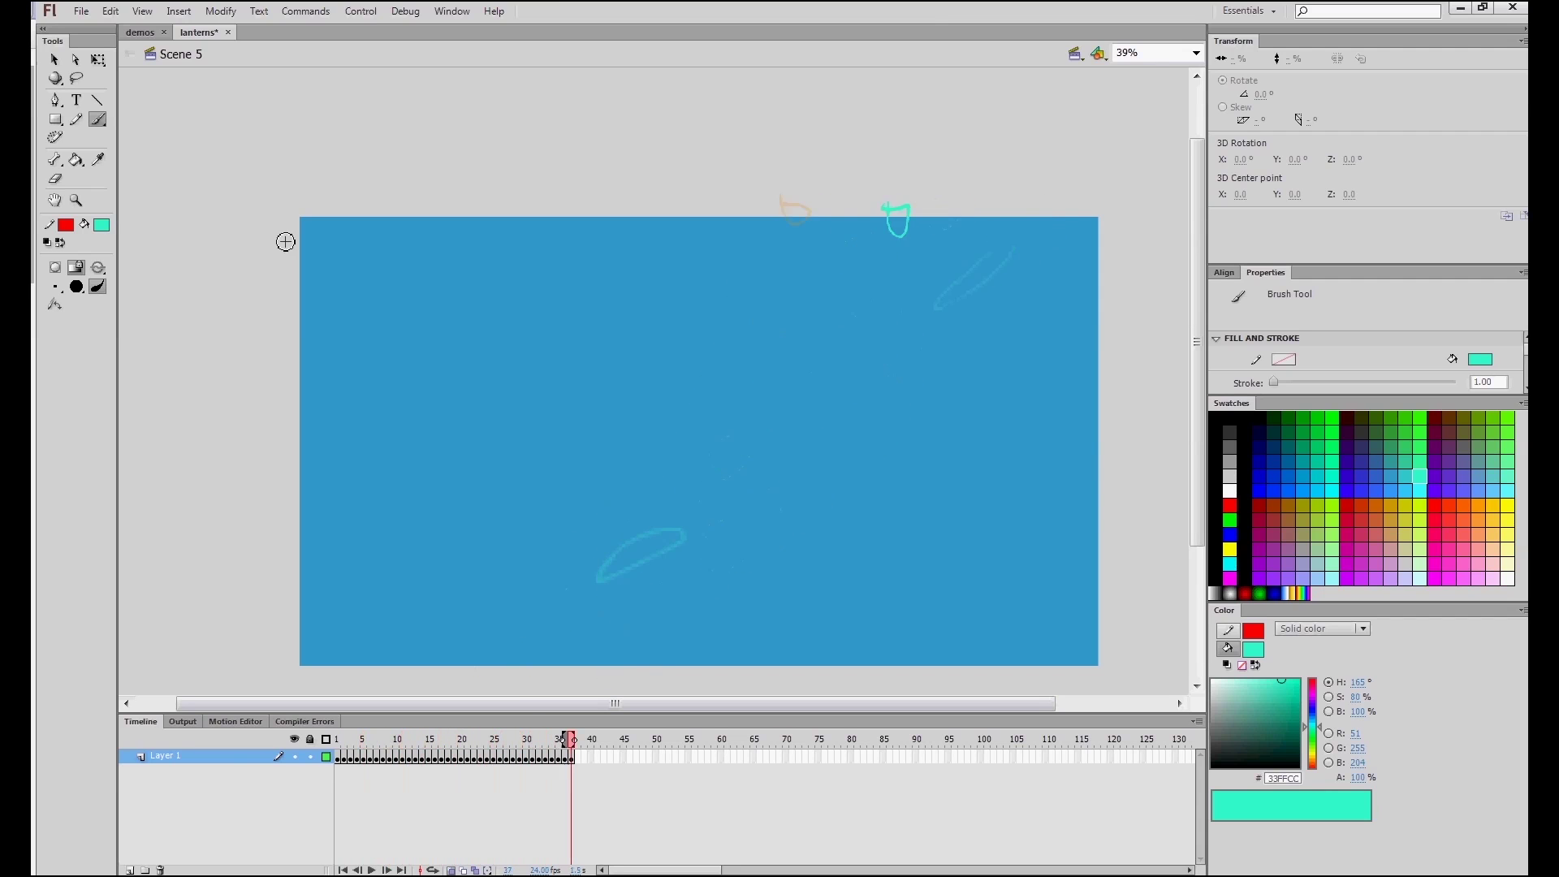
left_click(101, 225)
left_click(270, 315)
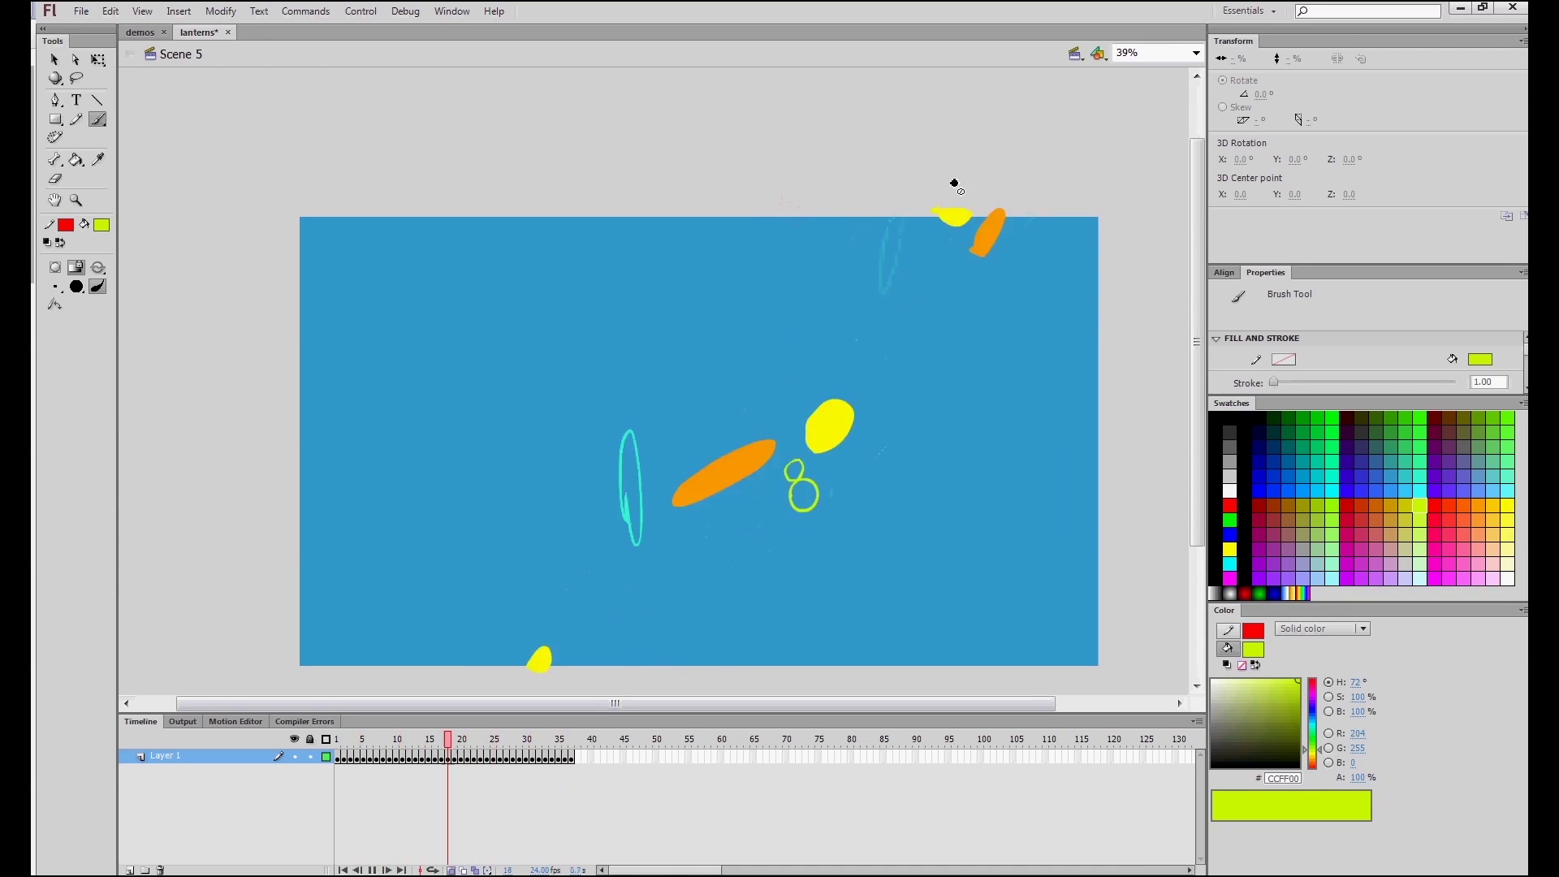
- Fill an ellipse outline cyan, then sample orange and fill orange outlines on successive frames
key("i")
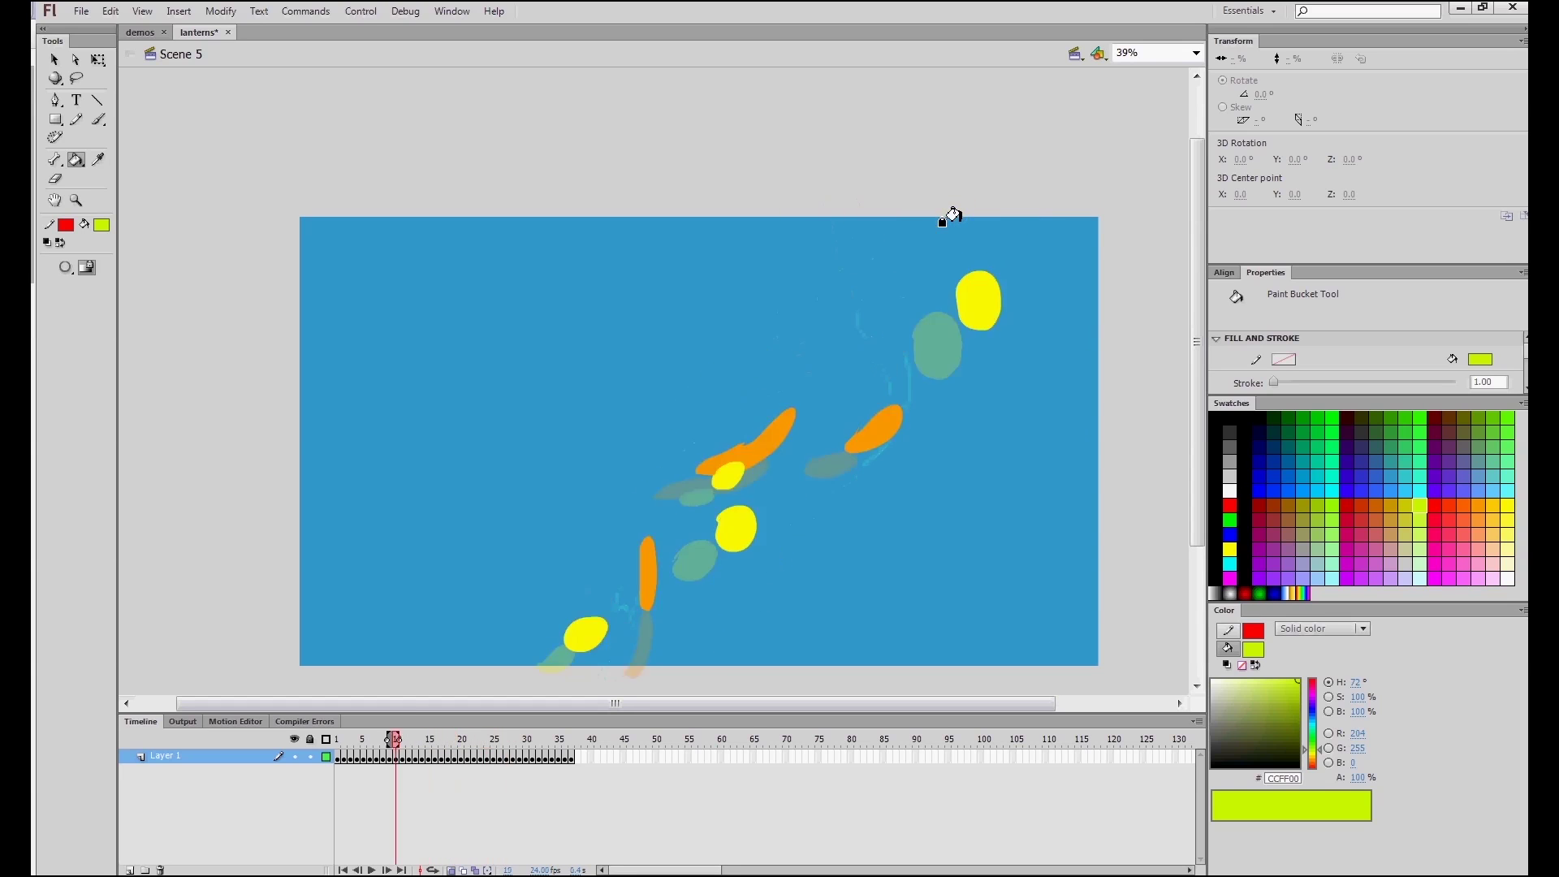
left_click(679, 420)
left_click(653, 421)
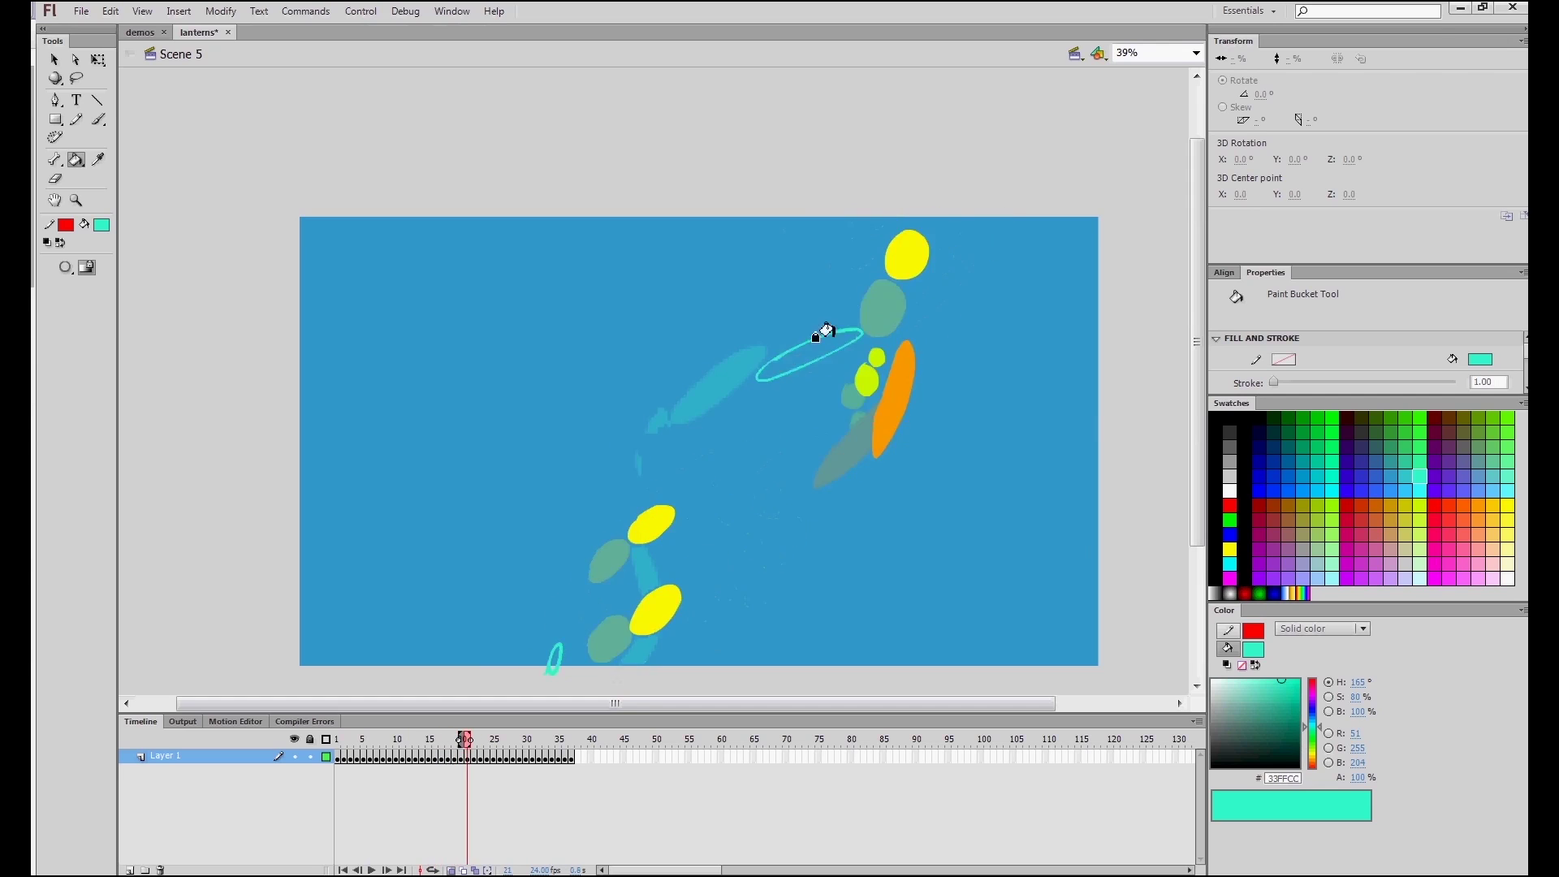
key("i")
left_click(851, 443)
key("period")
key("period")
key("period")
key("period")
left_click(882, 264)
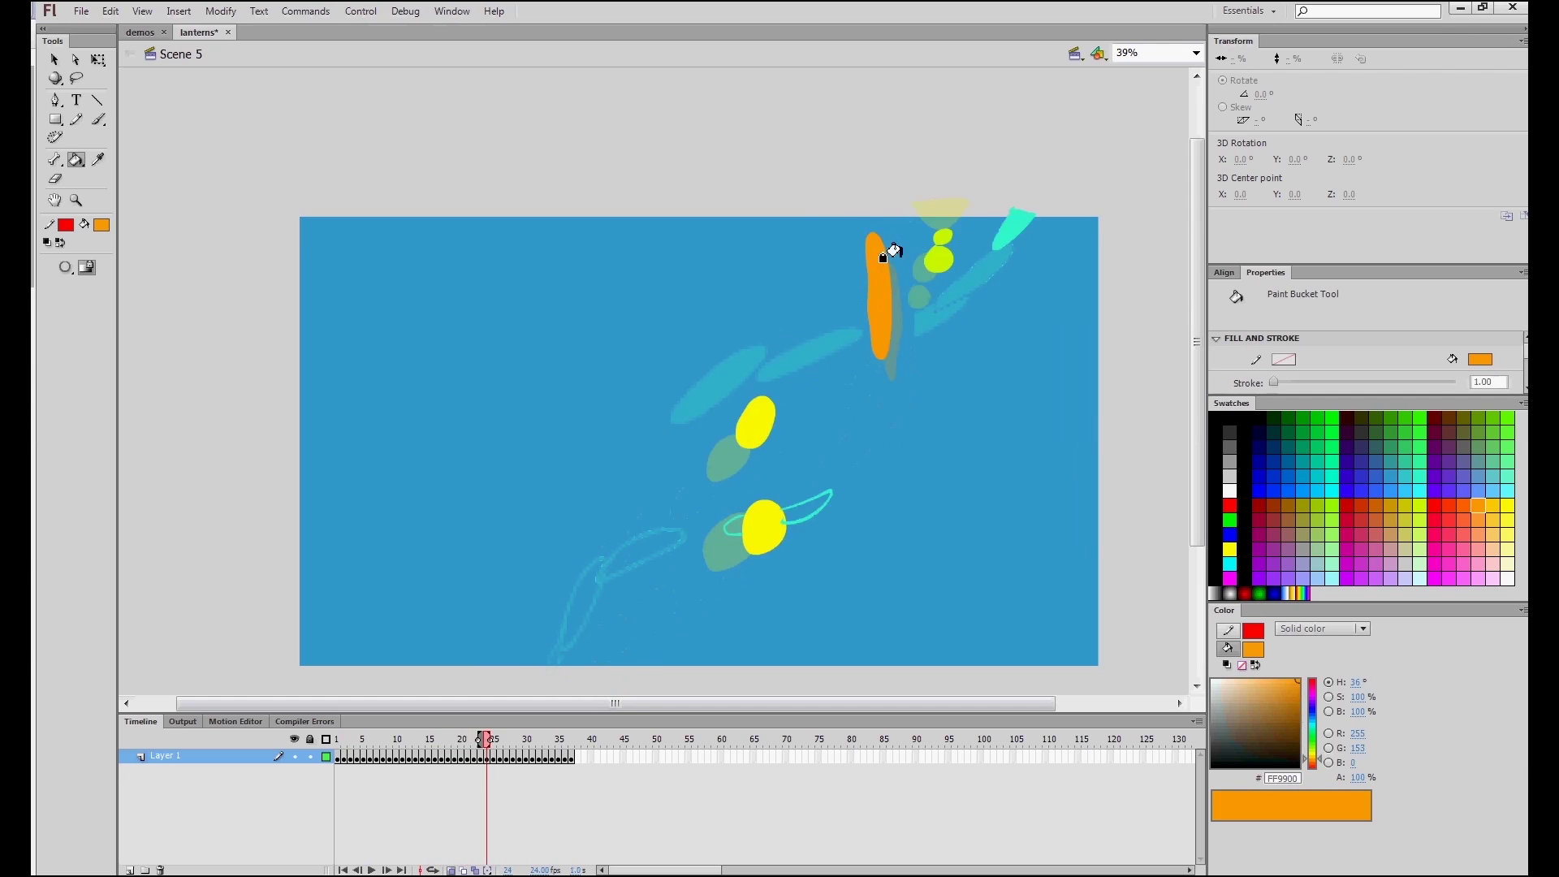
key("period")
key("period")
left_click(839, 221)
key("period")
key("period")
left_click(337, 737)
- Fill the orange shape on frame 3 and the cyan outline on frame 23, then play from frame 1
key("period")
key("period")
key("period")
key("period")
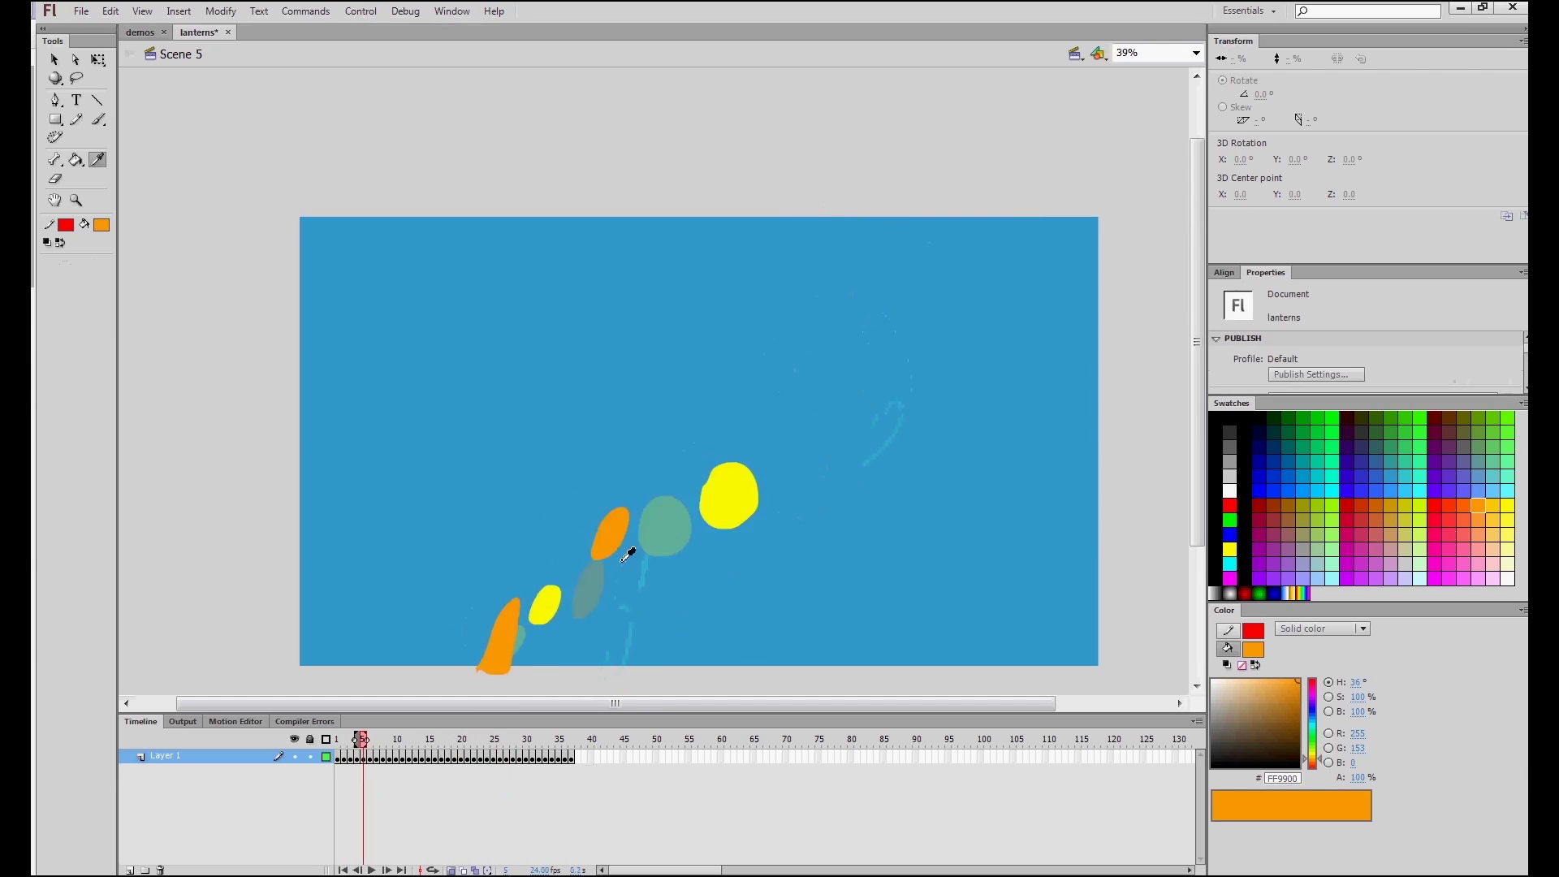
key("comma")
key("comma")
left_click(570, 643)
key("comma")
key("period")
key("period")
key("period")
key("period")
key("period")
key("period")
key("period")
key("period")
key("period")
key("period")
key("period")
key("period")
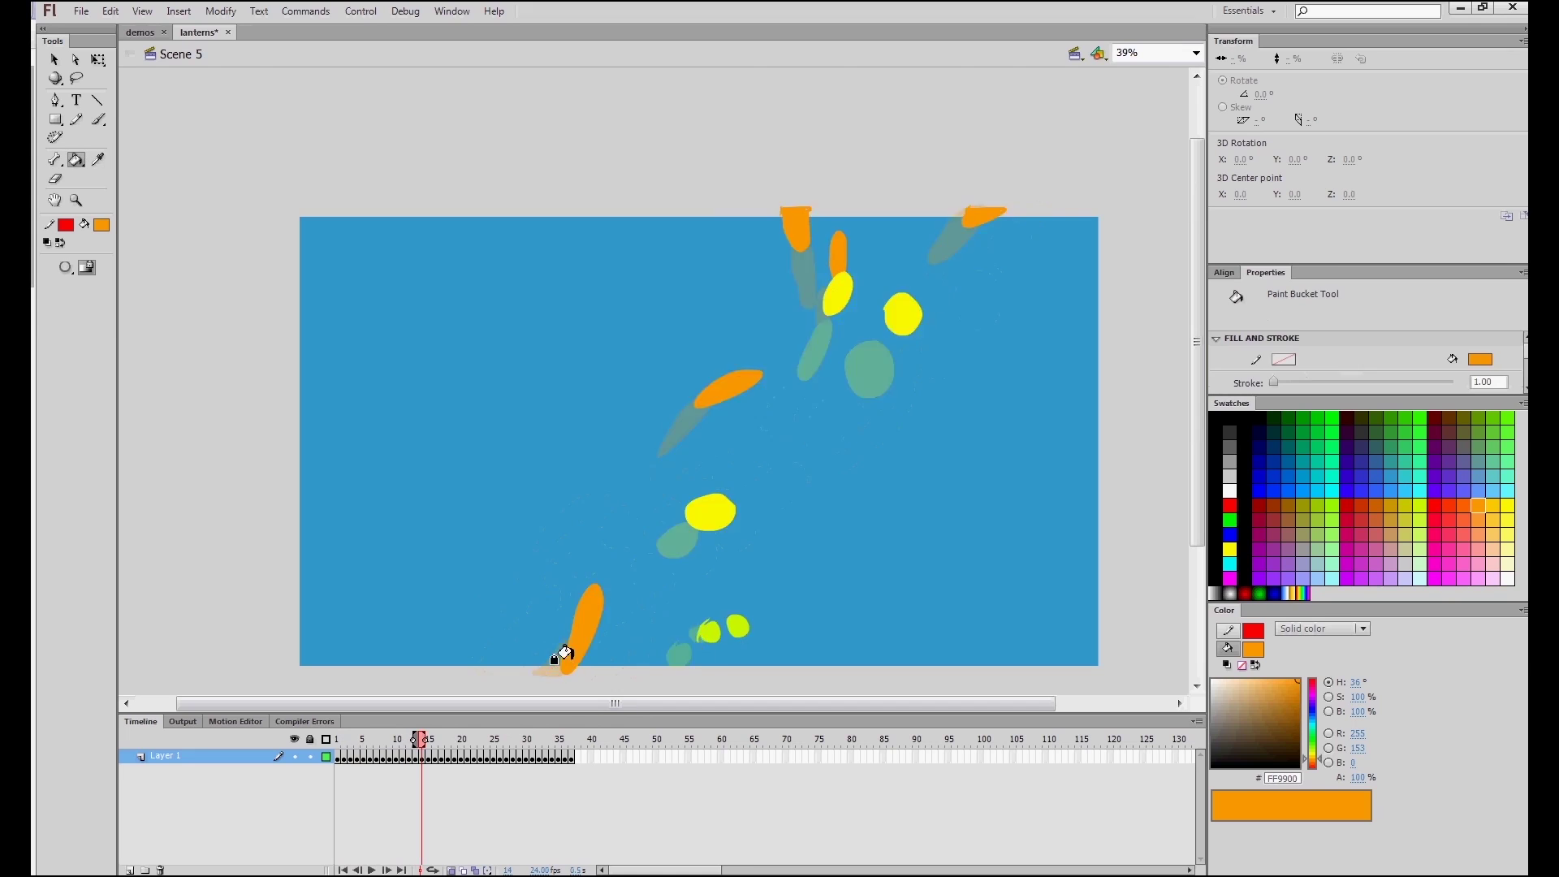
left_click(560, 621, "alt")
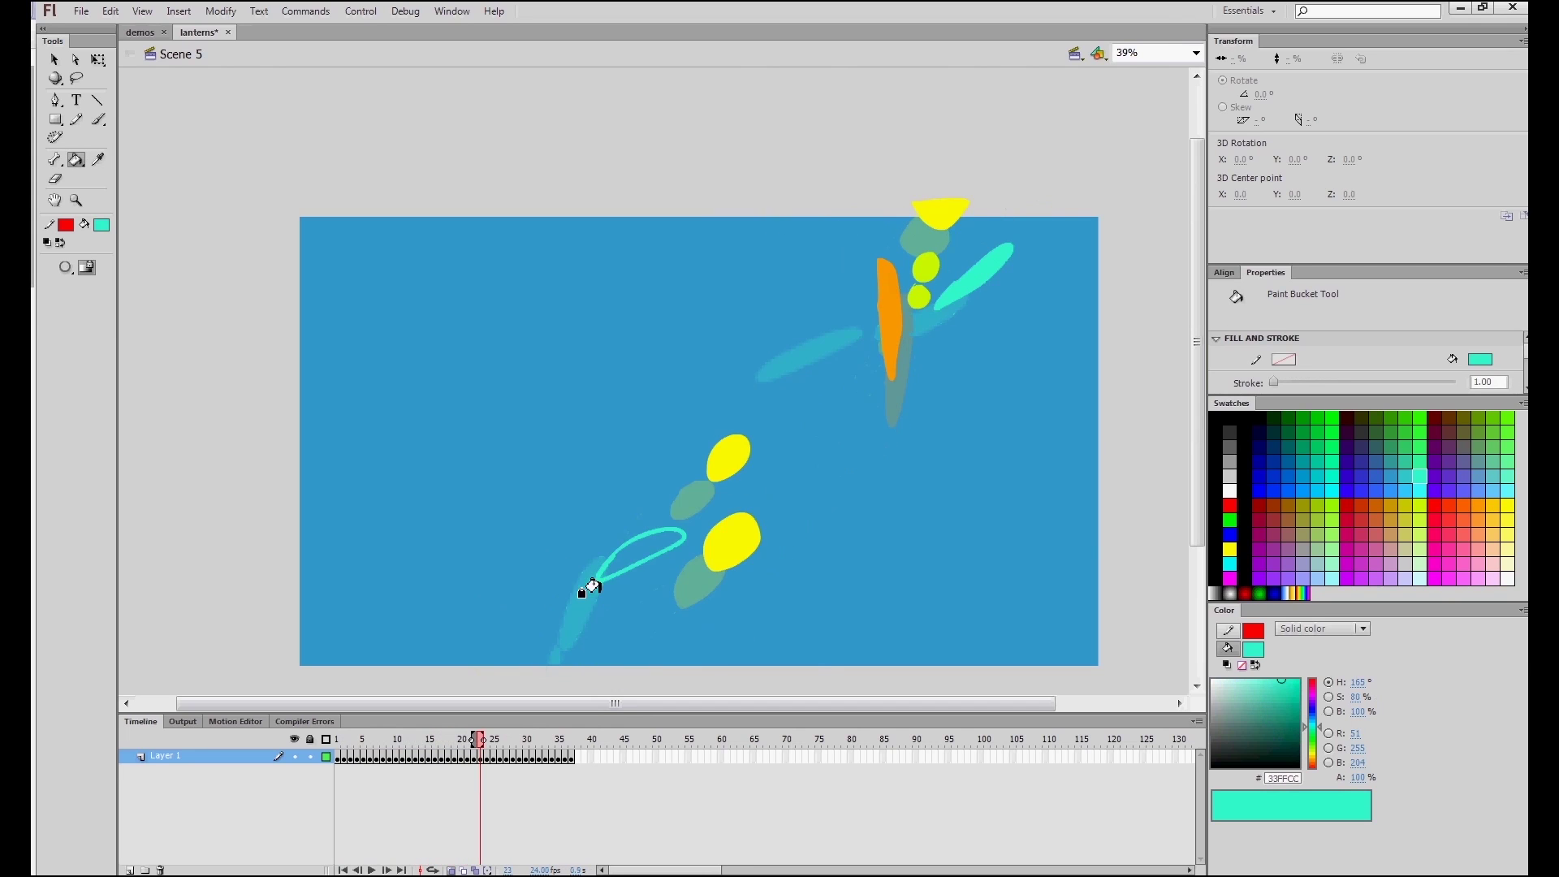
left_click(633, 555)
key("period")
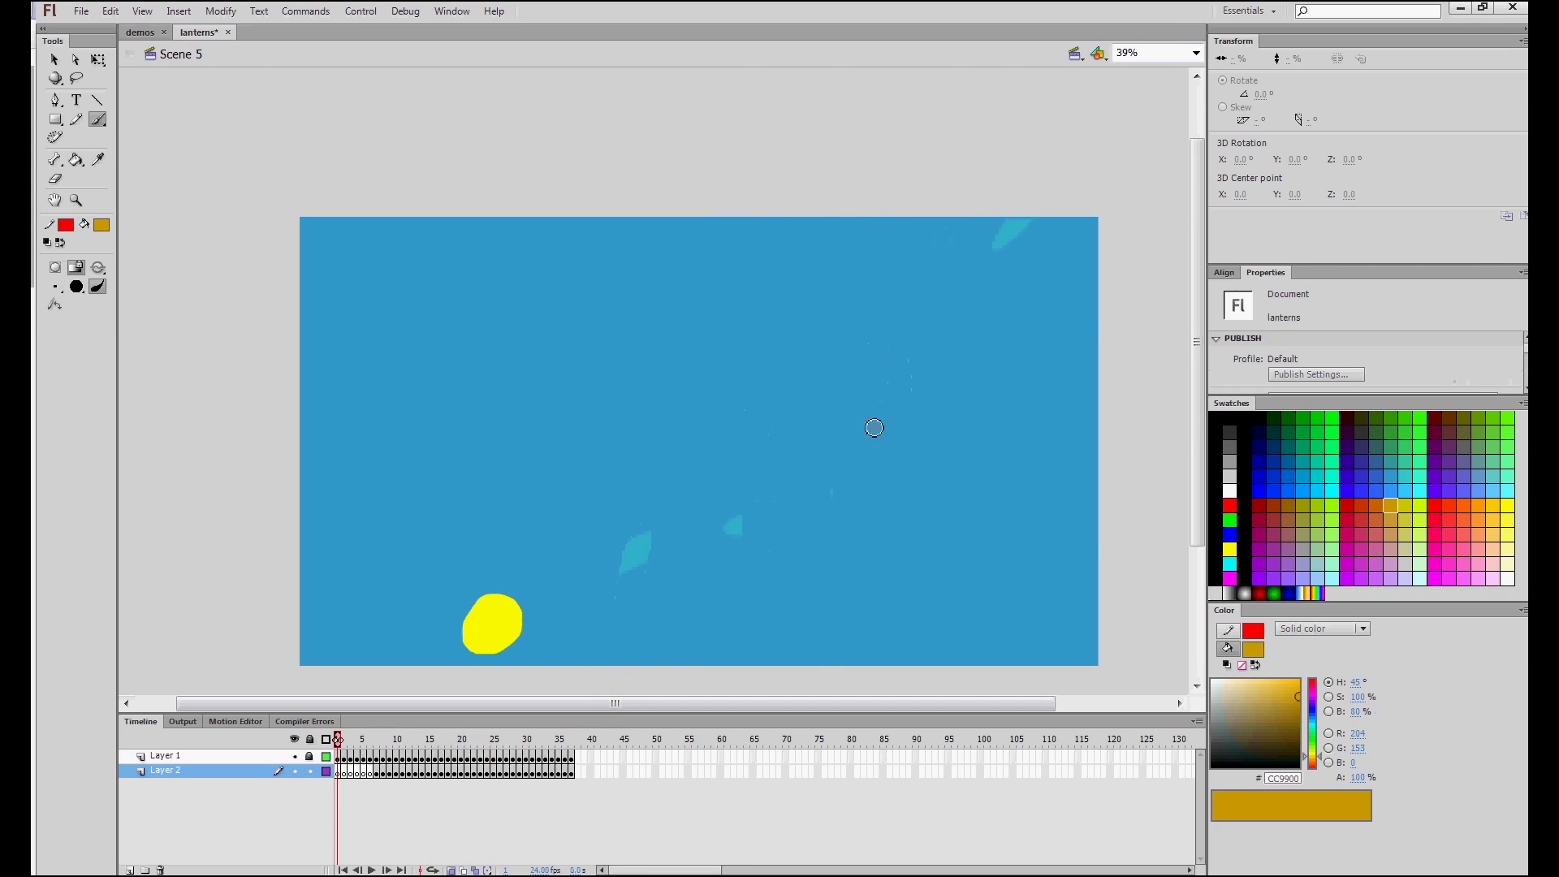
key("Return")
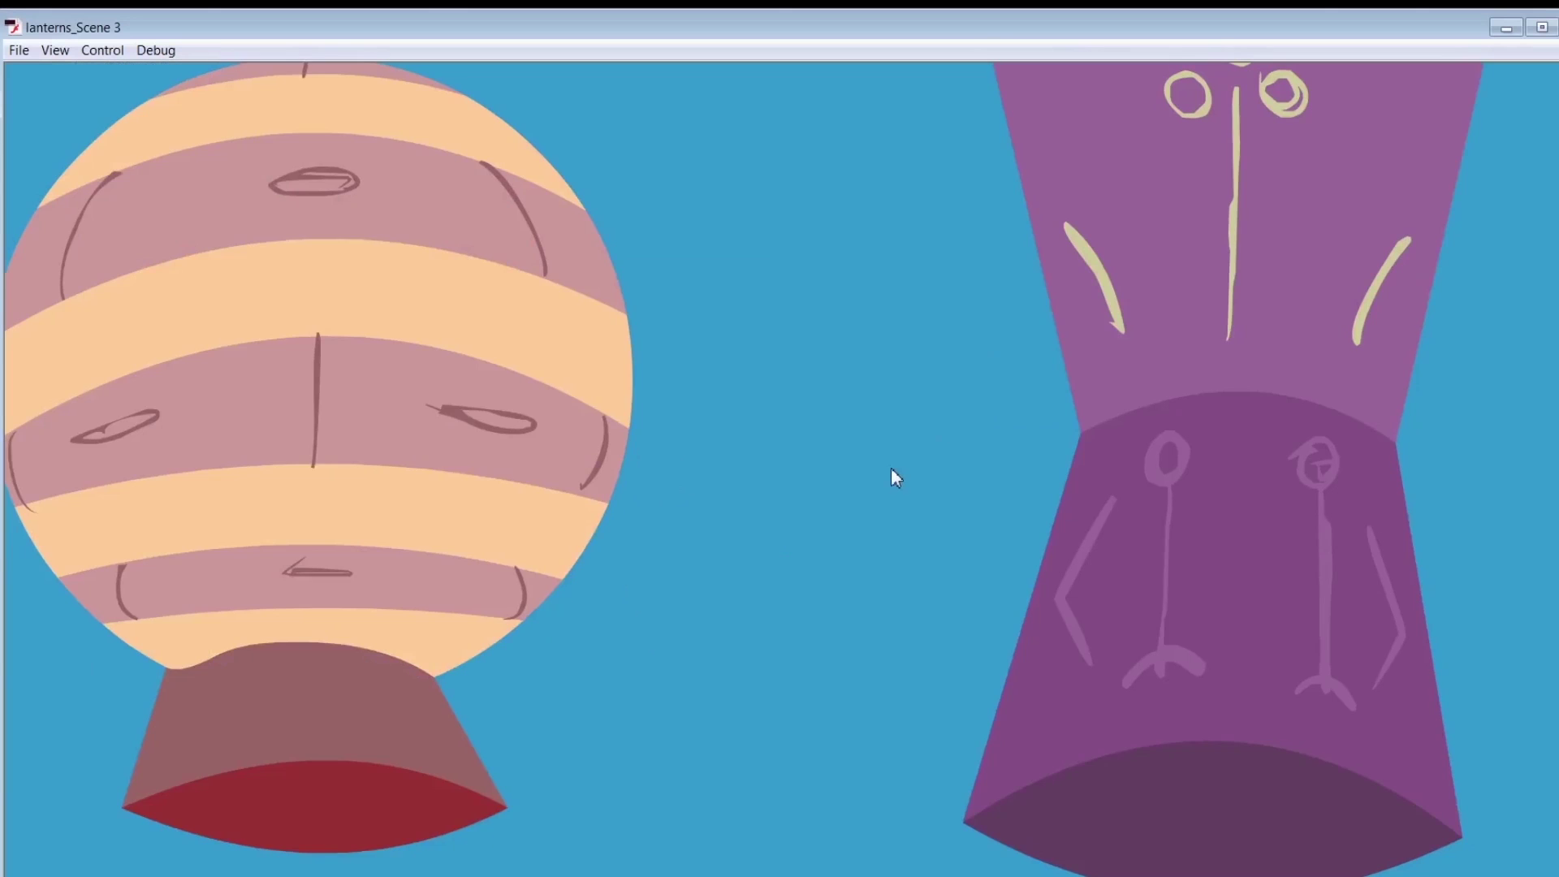
- Show the whole Scene 3 movie, shrink its player and move it centre-right
right_click(894, 477)
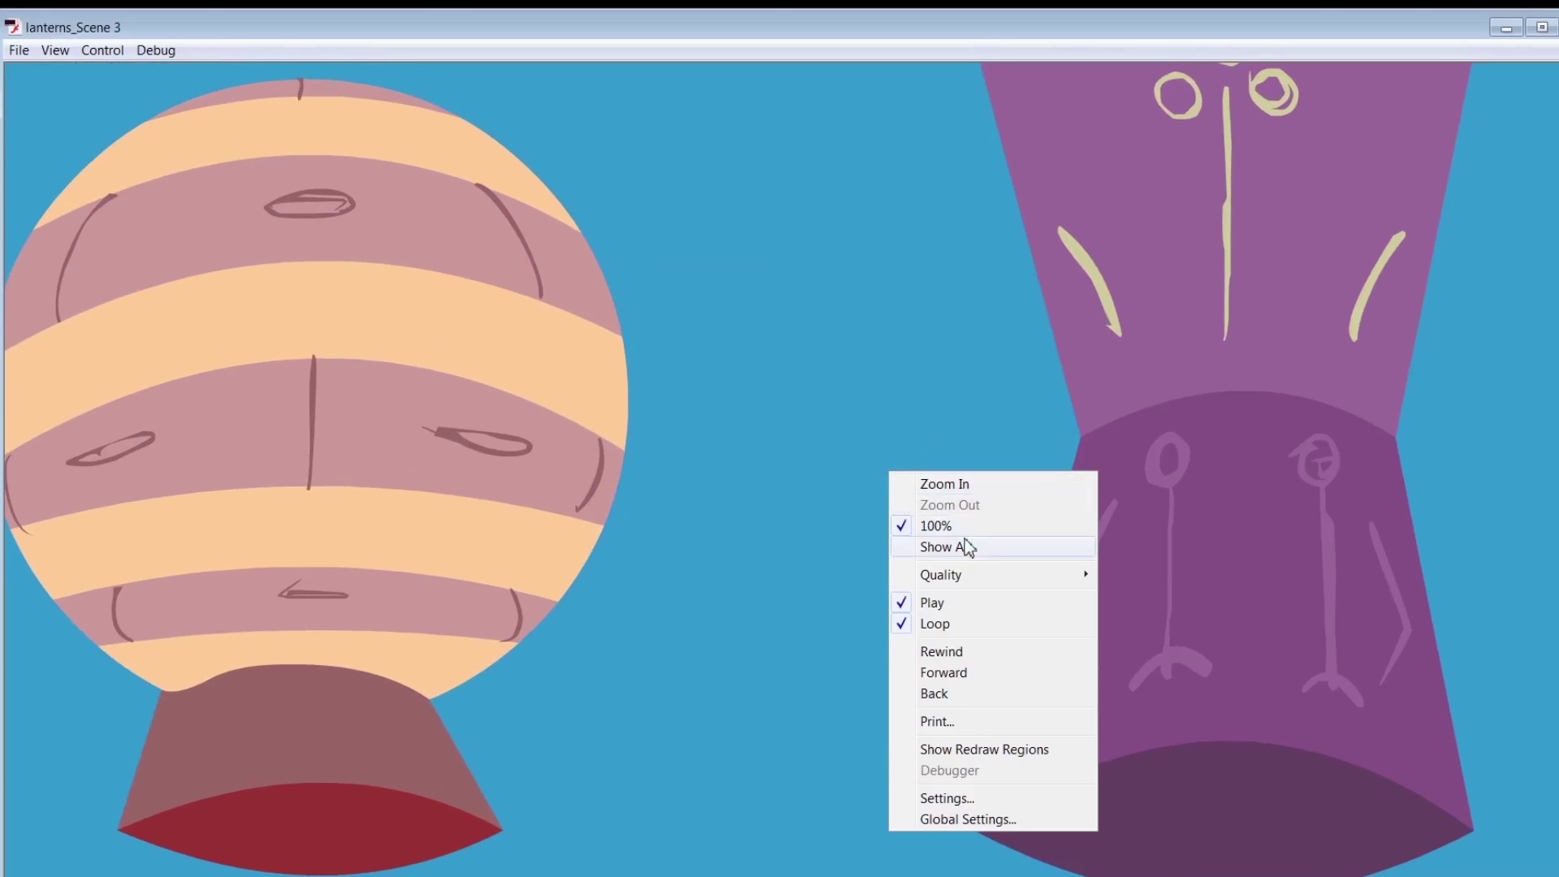
left_click(964, 547)
left_click_drag(1557, 10, 482, 647)
left_click_drag(294, 664, 882, 520)
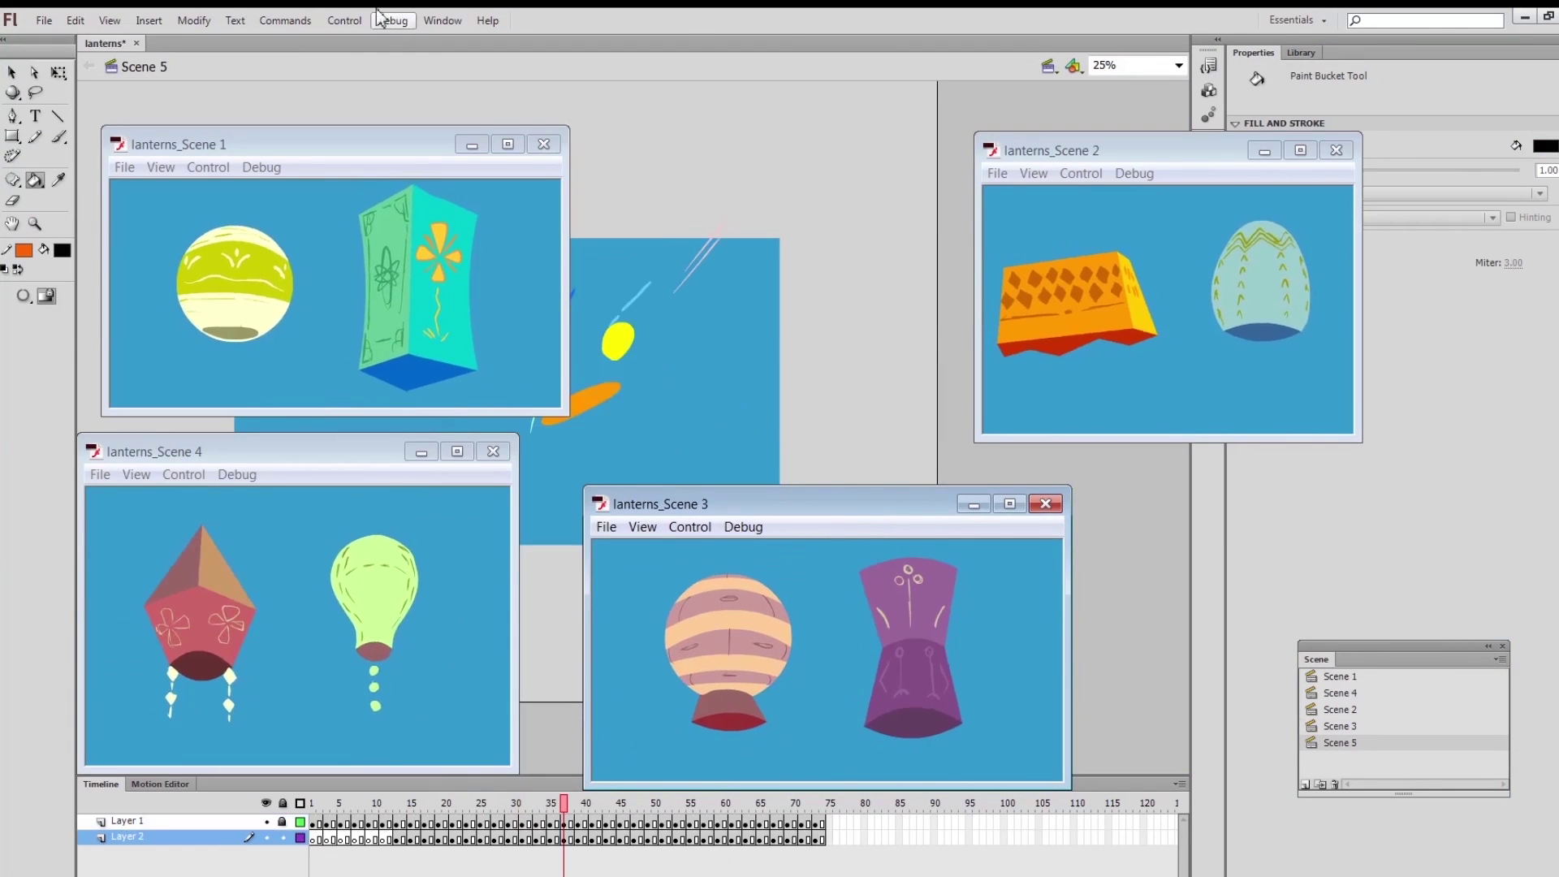
- Test Scene 5 as a SWF with Show All, place it top centre, and shift Scene 2's player right
left_click(344, 20)
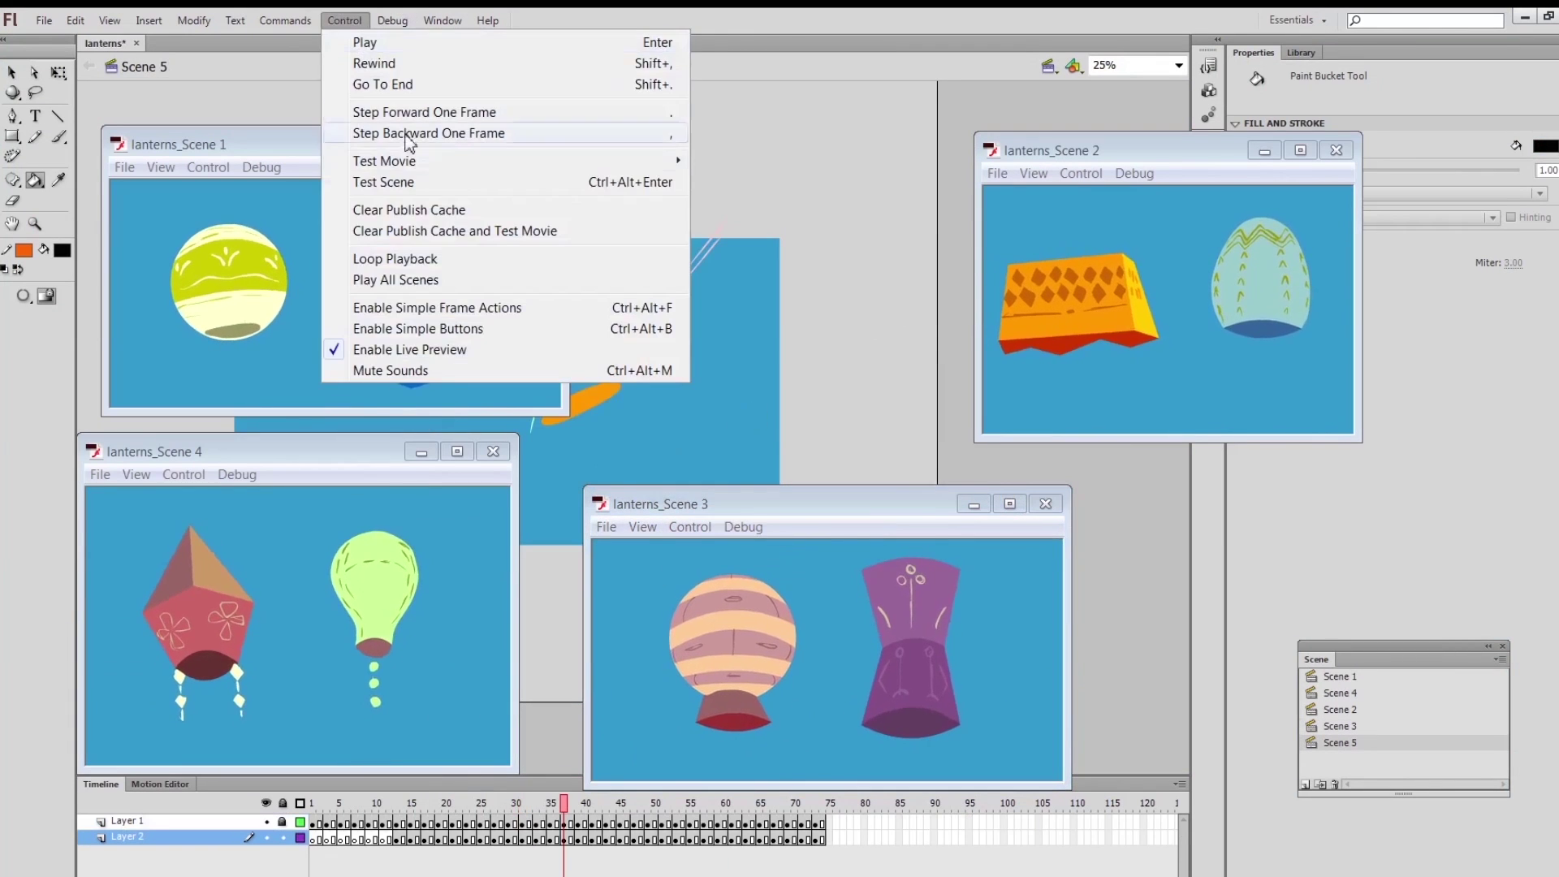
left_click(411, 186)
right_click(783, 513)
left_click(842, 588)
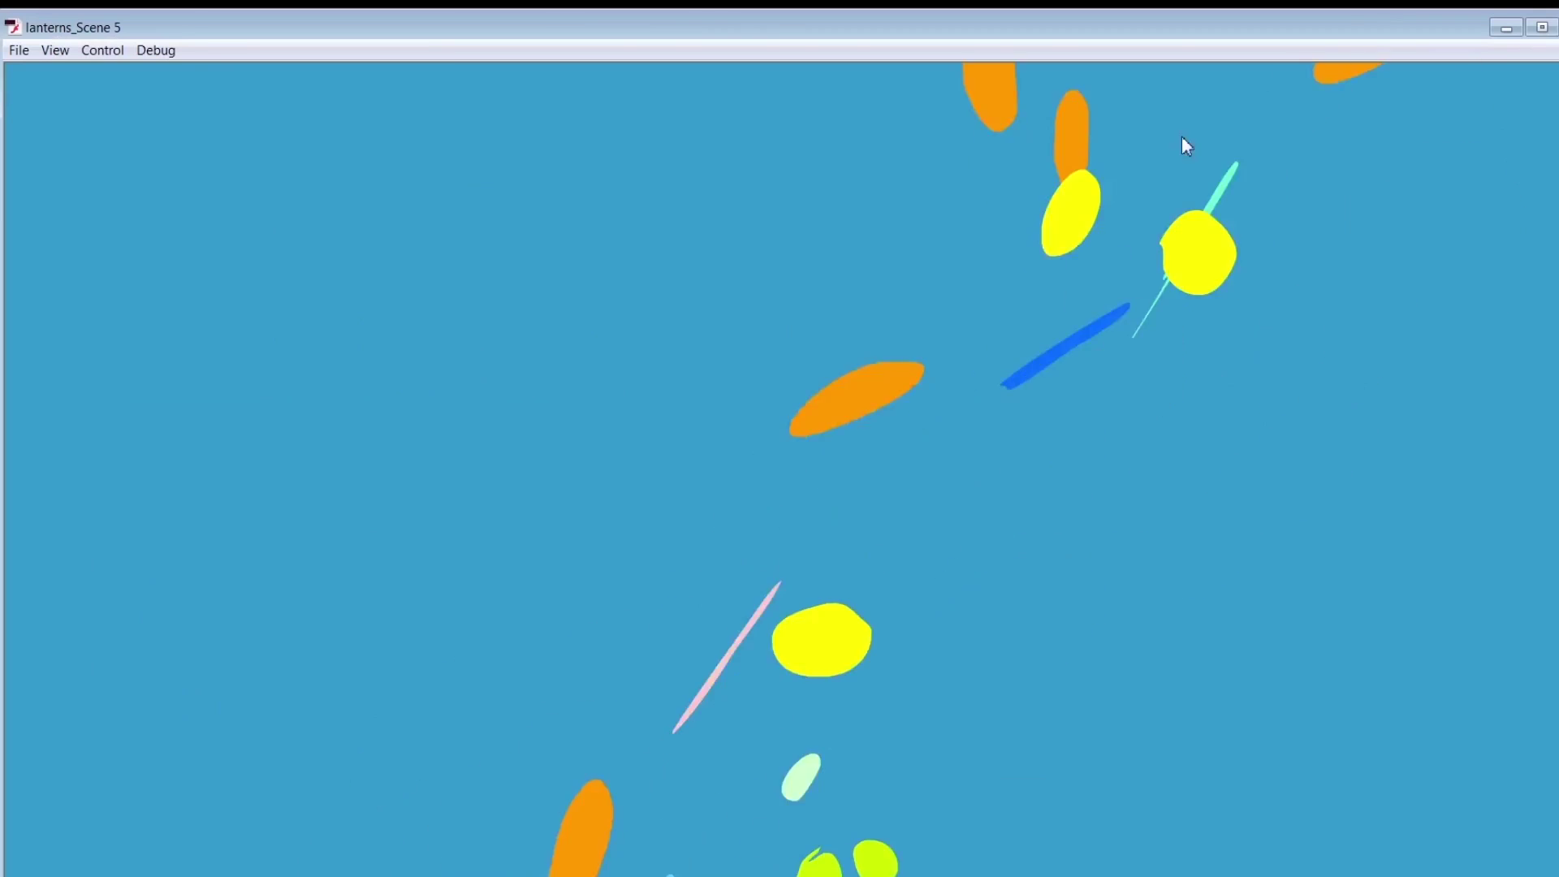
left_click_drag(1558, 13, 387, 629)
left_click_drag(260, 642, 801, 138)
left_click_drag(953, 433, 1004, 474)
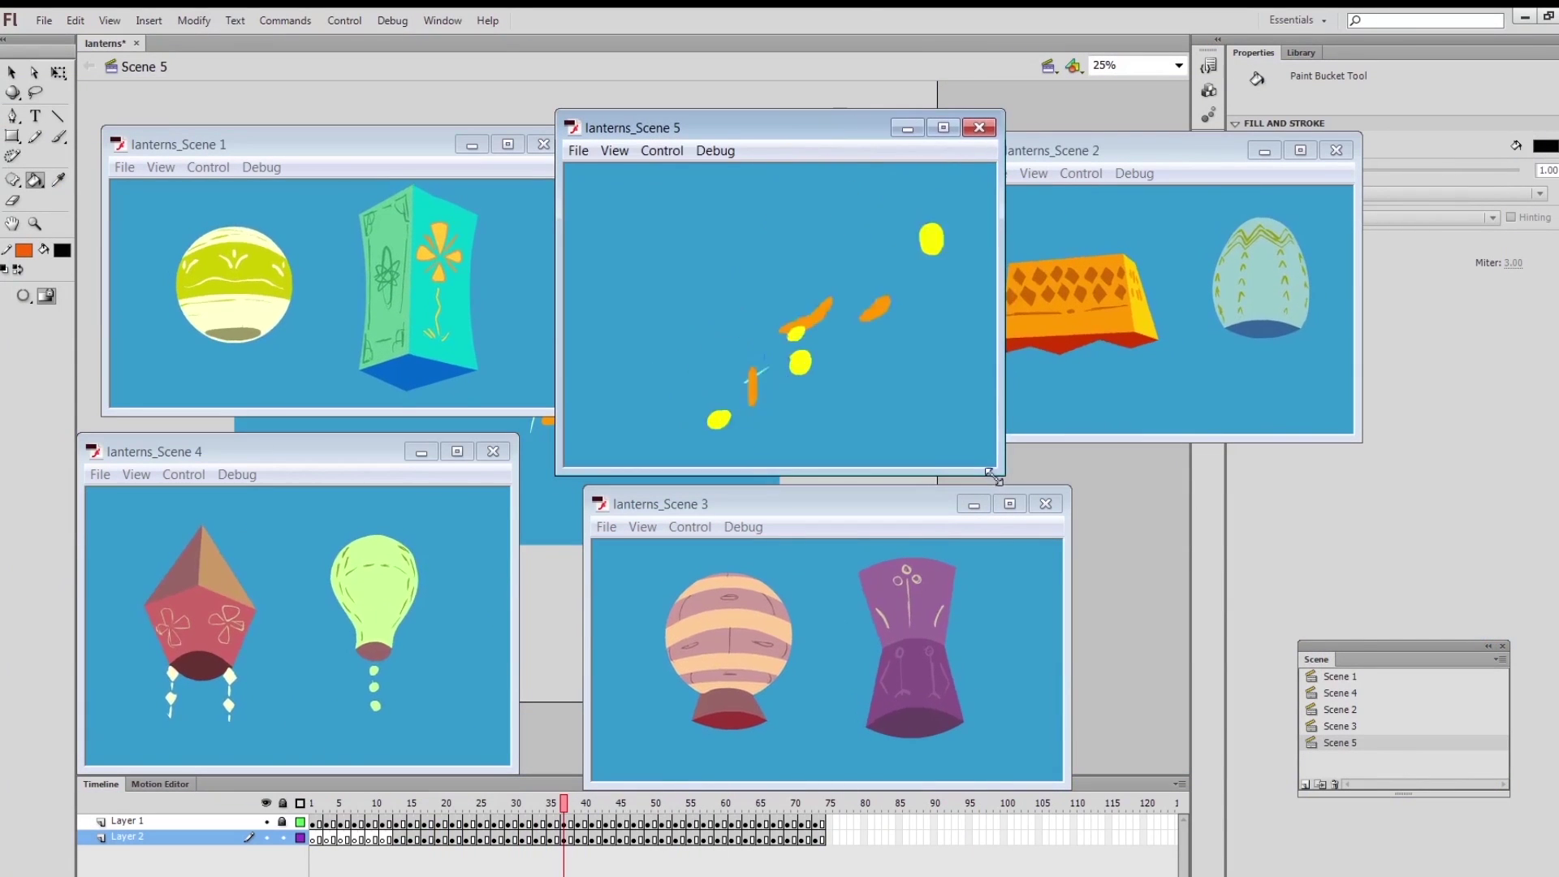
left_click(1089, 197)
left_click_drag(1088, 150, 1183, 165)
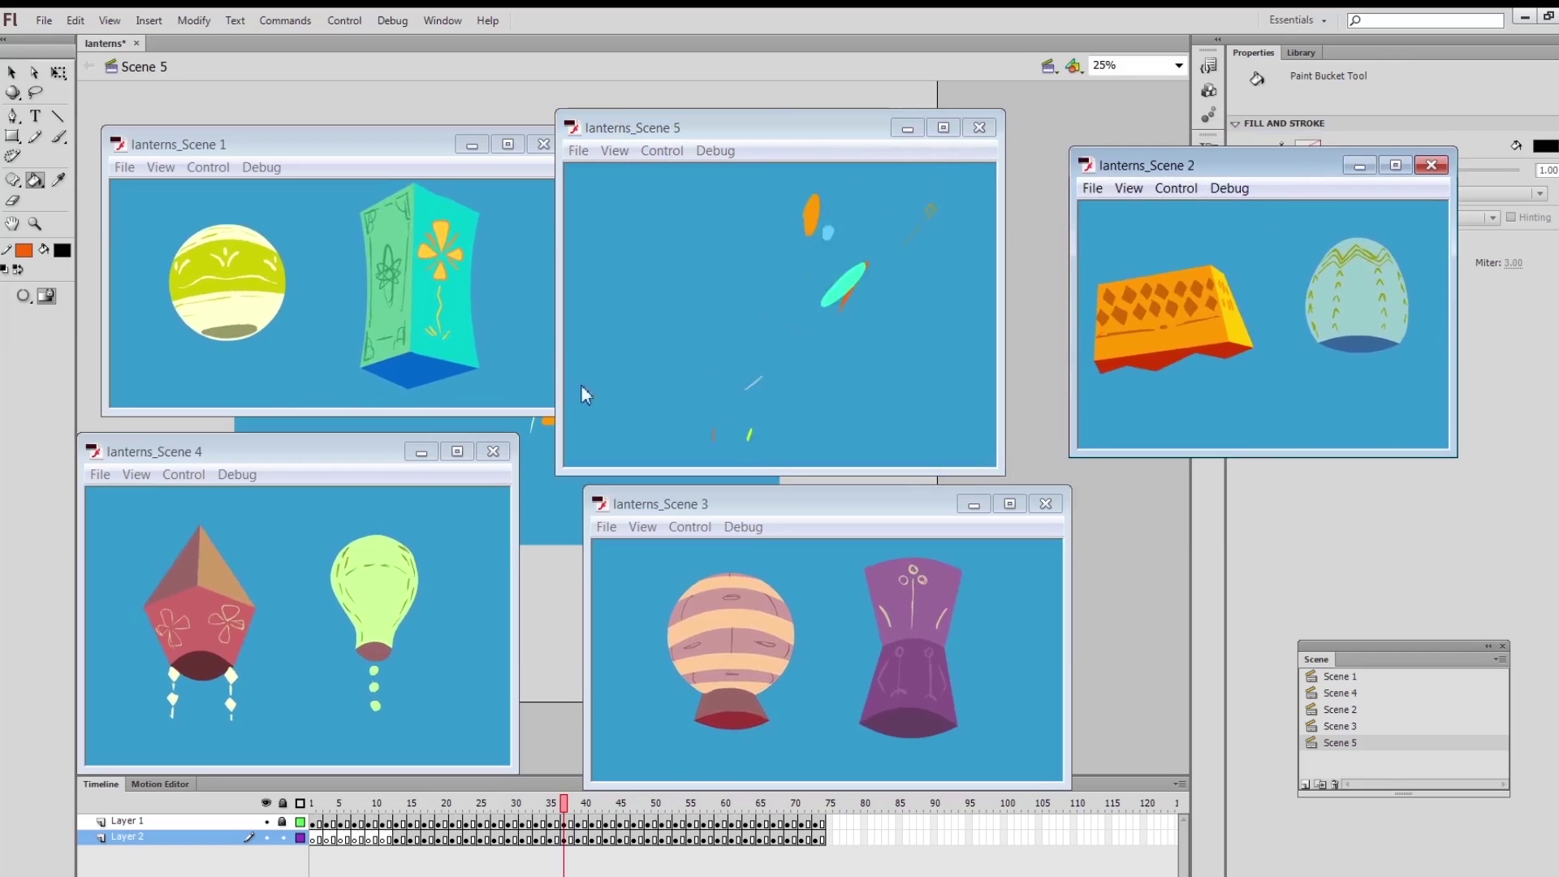